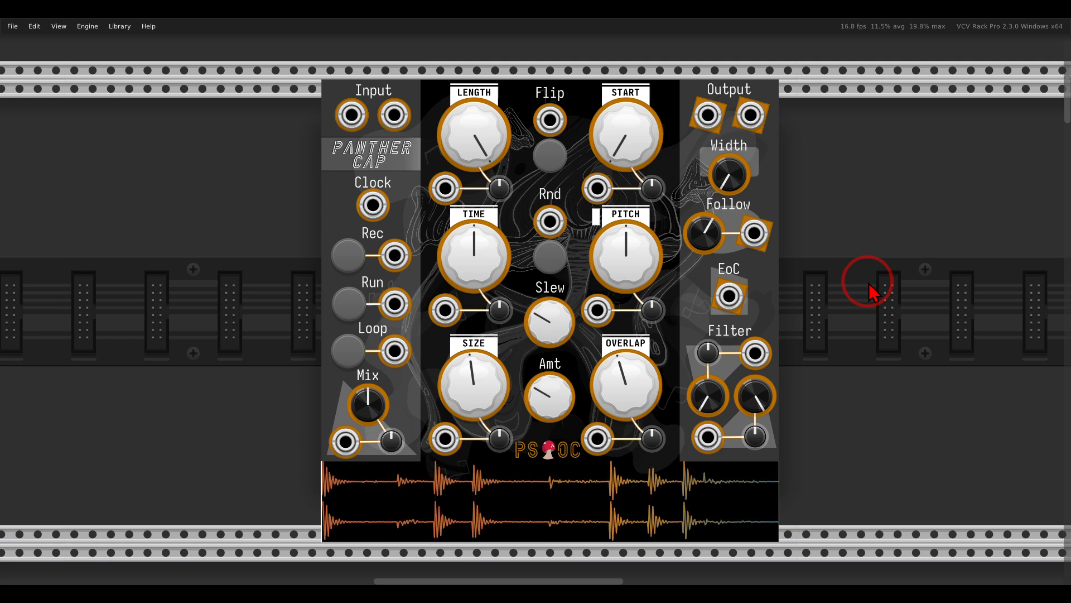
# Step: Look over the Truffles, Hyphae, Truffle, Hypha and Panther Cap modules placed around the rack
pyautogui.scroll(-10, 872, 291)
pyautogui.keyDown('ctrl'); pyautogui.scroll(-3, 860, 341); pyautogui.keyUp('ctrl')
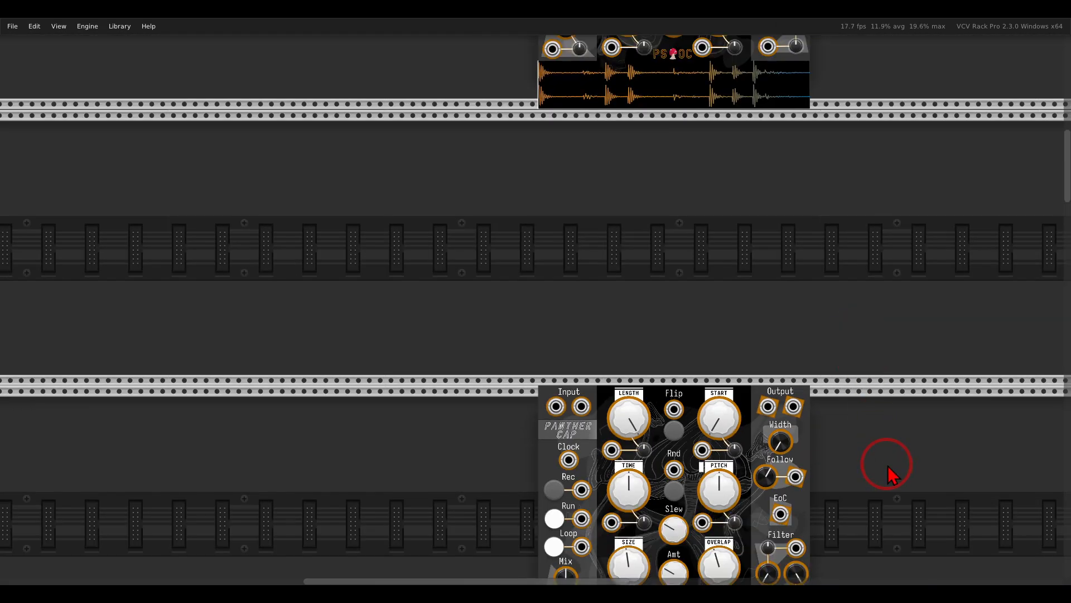
pyautogui.moveTo(896, 488); pyautogui.dragTo(772, 186)
pyautogui.keyDown('ctrl'); pyautogui.scroll(-2, 763, 159); pyautogui.keyUp('ctrl')
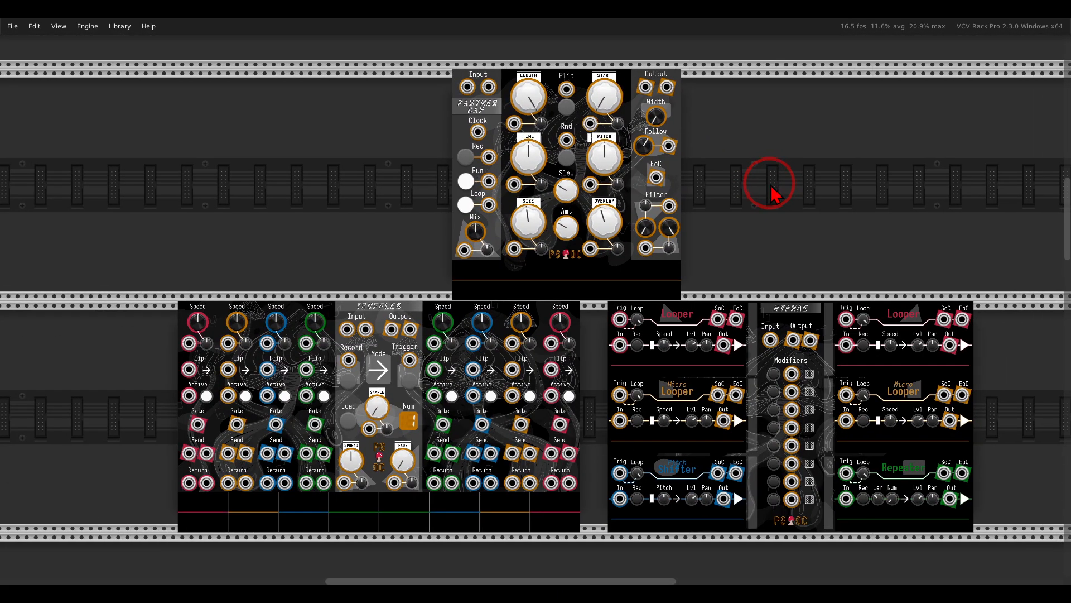
pyautogui.moveTo(404, 306)
pyautogui.mouseDown()
pyautogui.moveTo(427, 351)
pyautogui.moveTo(419, 293)
pyautogui.mouseUp()
pyautogui.moveTo(825, 301)
pyautogui.mouseDown()
pyautogui.moveTo(751, 334)
pyautogui.moveTo(814, 279)
pyautogui.mouseUp()
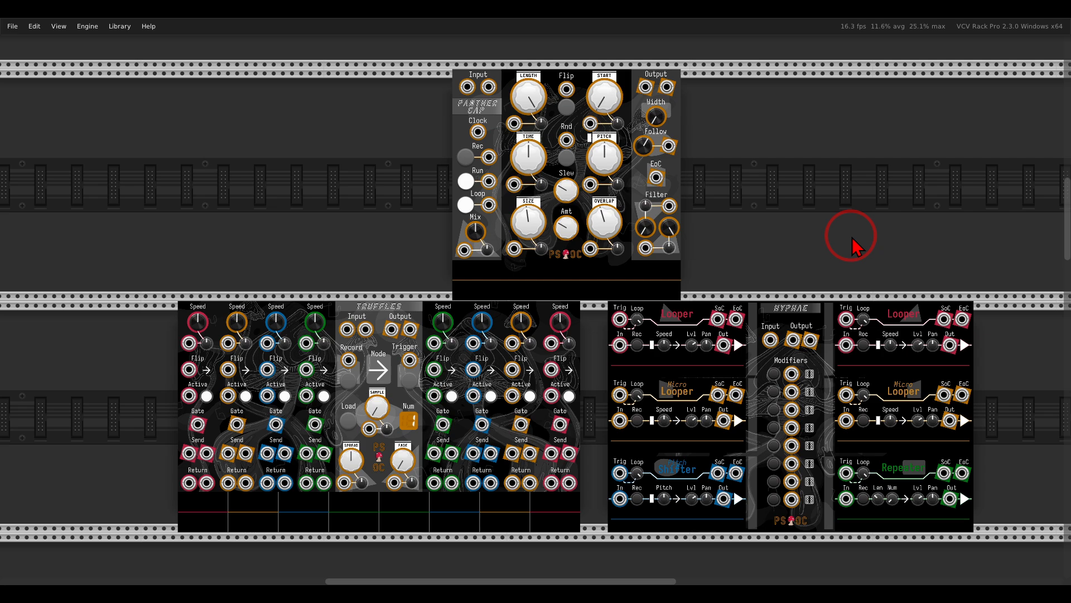
pyautogui.scroll(-3, 854, 246)
pyautogui.scroll(-5, 822, 250)
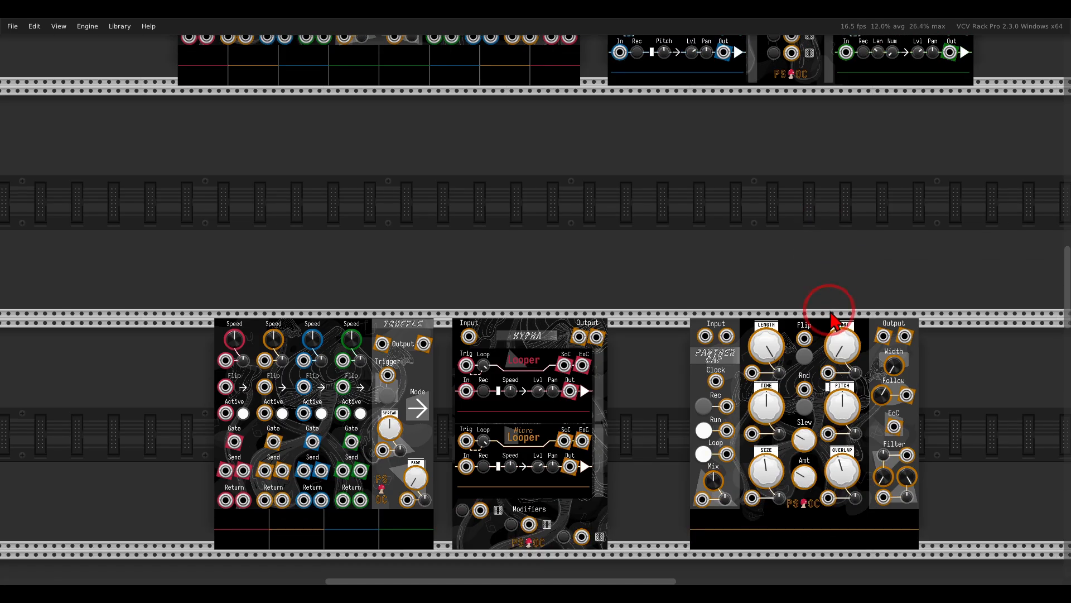
pyautogui.scroll(3, 825, 306)
pyautogui.scroll(1, 852, 241)
pyautogui.moveTo(442, 211); pyautogui.dragTo(446, 229)
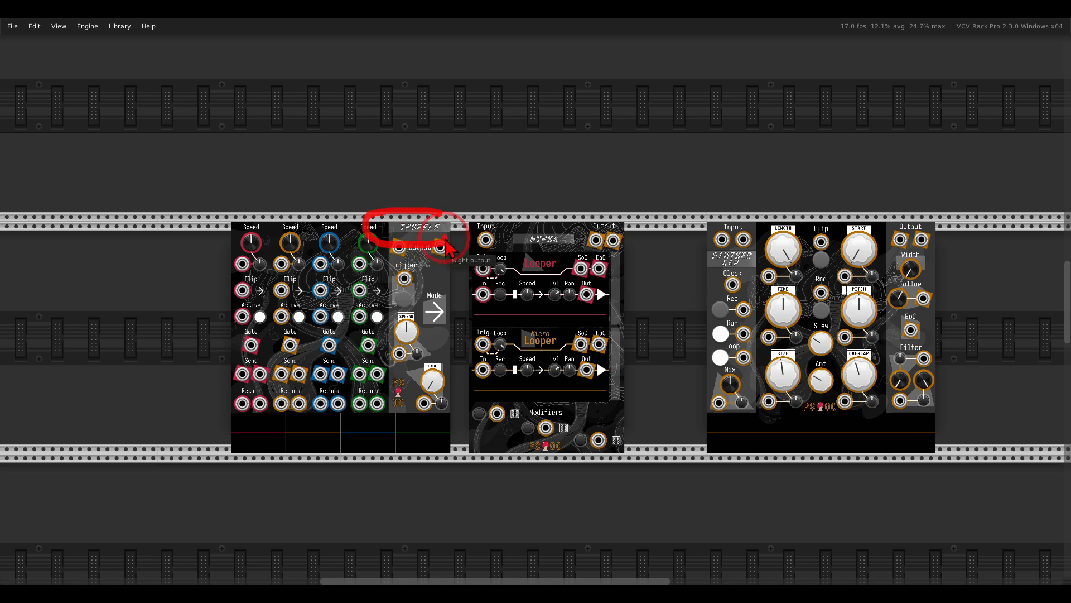
pyautogui.moveTo(562, 233)
pyautogui.mouseDown()
pyautogui.moveTo(516, 249)
pyautogui.moveTo(584, 234)
pyautogui.mouseUp()
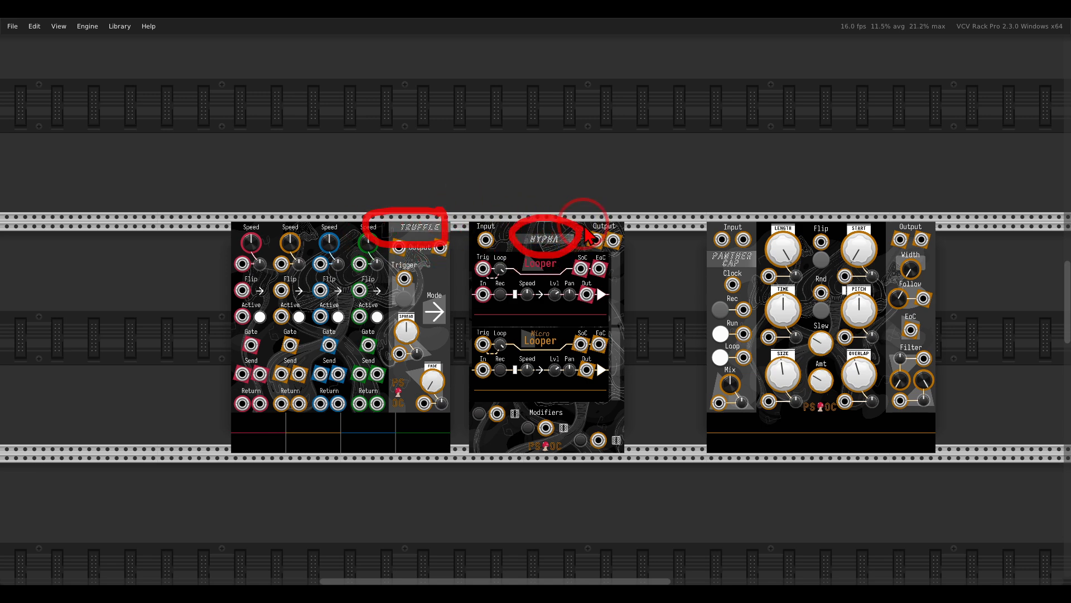
pyautogui.moveTo(880, 202)
pyautogui.mouseDown()
pyautogui.moveTo(762, 260)
pyautogui.moveTo(854, 220)
pyautogui.mouseUp()
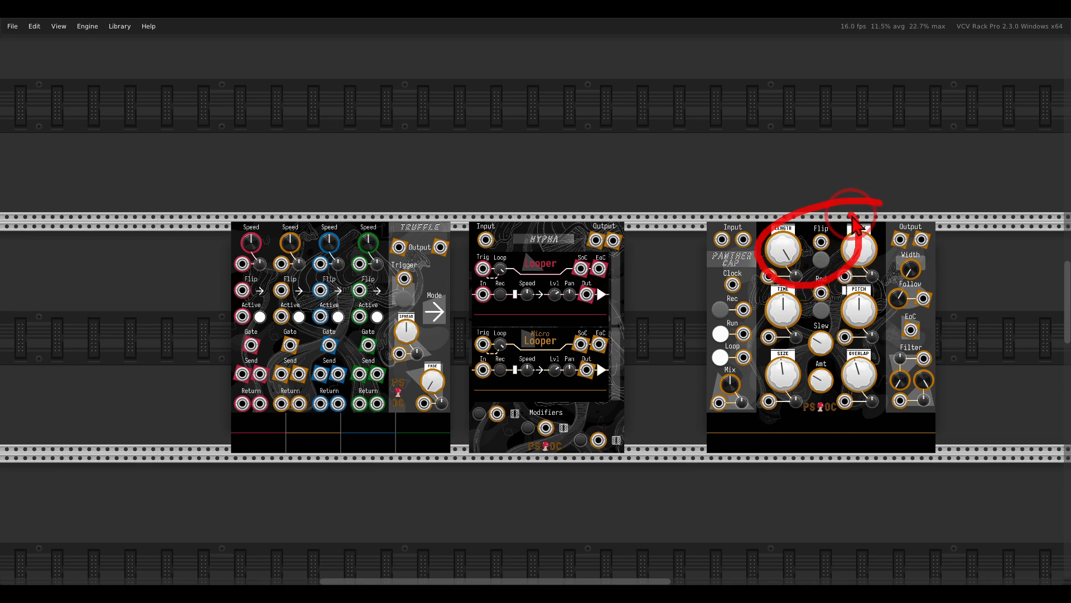
pyautogui.scroll(5, 848, 251)
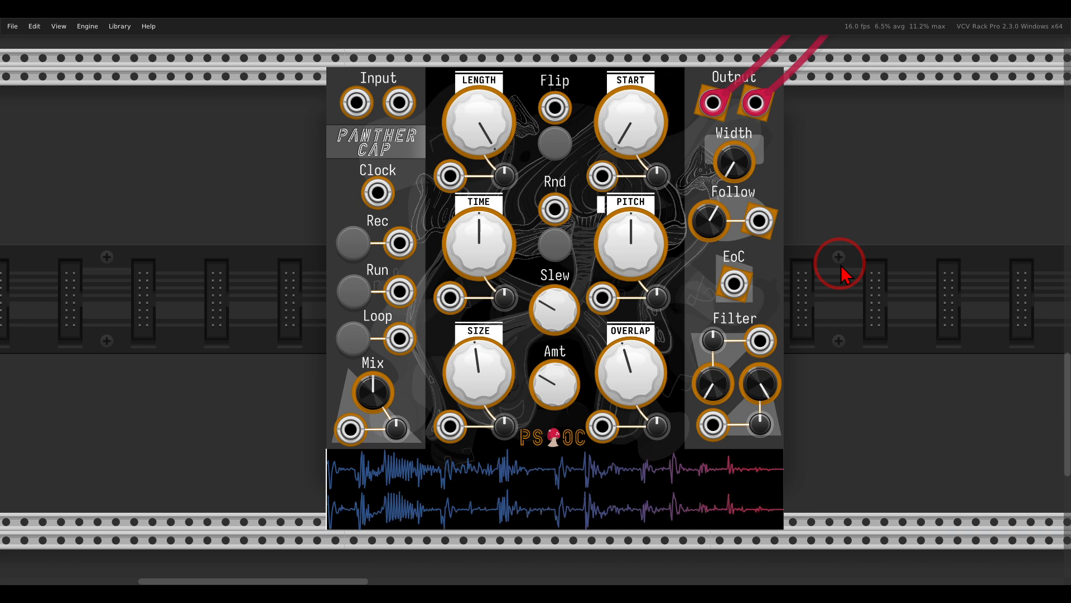
# Step: Examine Panther Cap's waveform display and its module options for loading, saving and clearing samples
pyautogui.moveTo(323, 89)
pyautogui.mouseDown()
pyautogui.moveTo(427, 132)
pyautogui.moveTo(426, 84)
pyautogui.mouseUp()
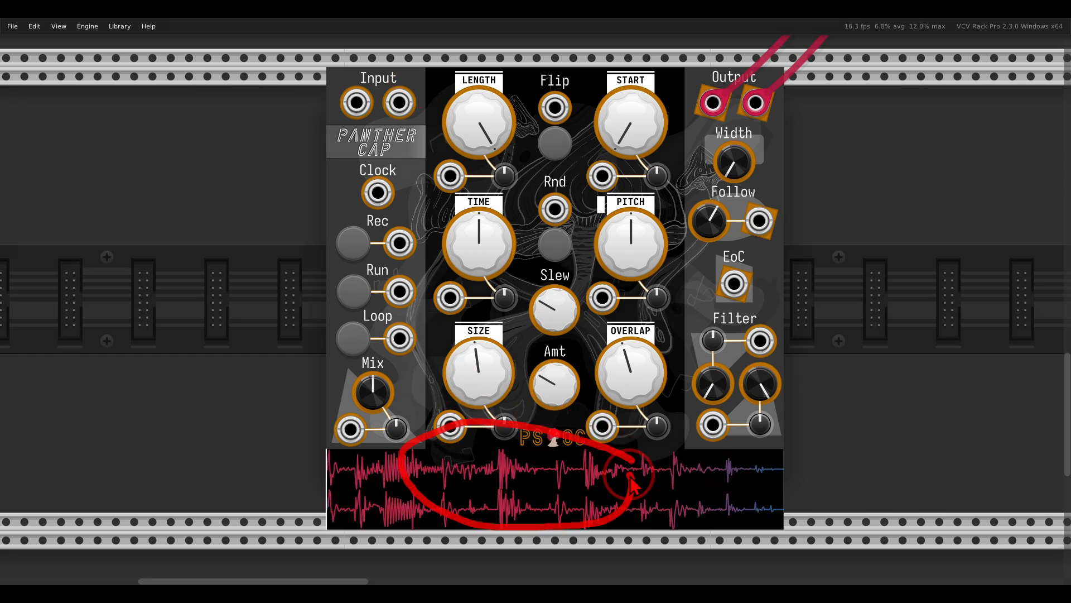
pyautogui.rightClick(528, 101)
pyautogui.moveTo(539, 264)
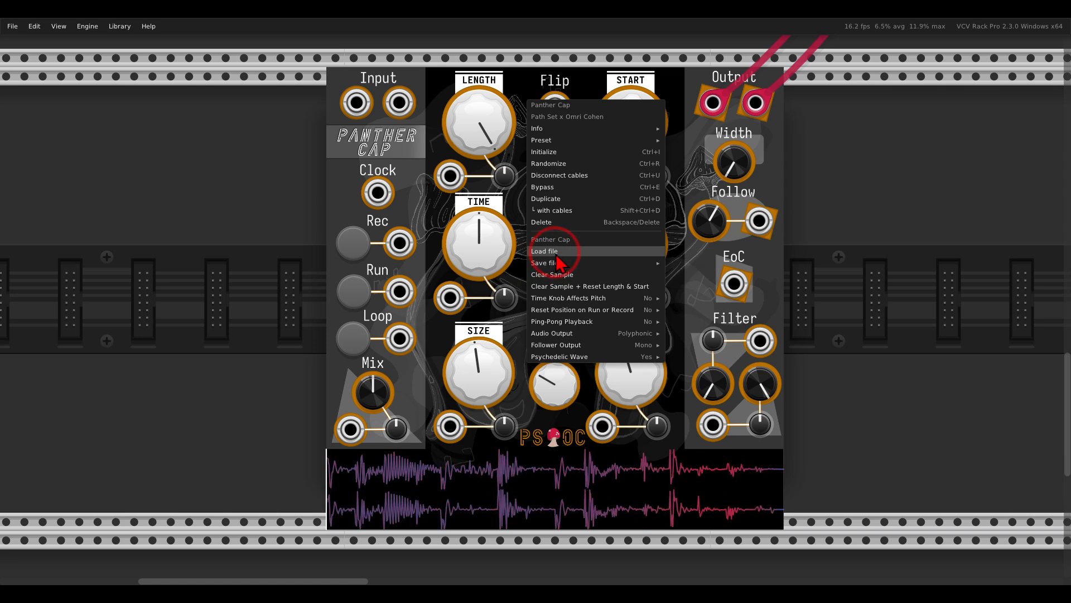
pyautogui.click(494, 204)
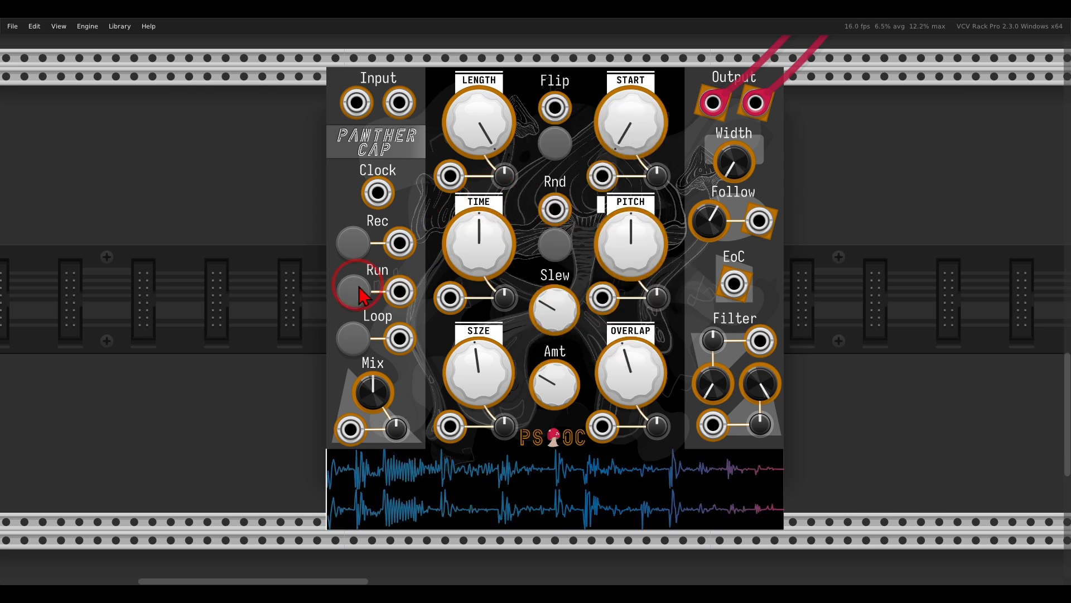
# Step: Turn on Run and Loop on Panther Cap, and shorten Length to roughly the first quarter of the sample
pyautogui.click(351, 304)
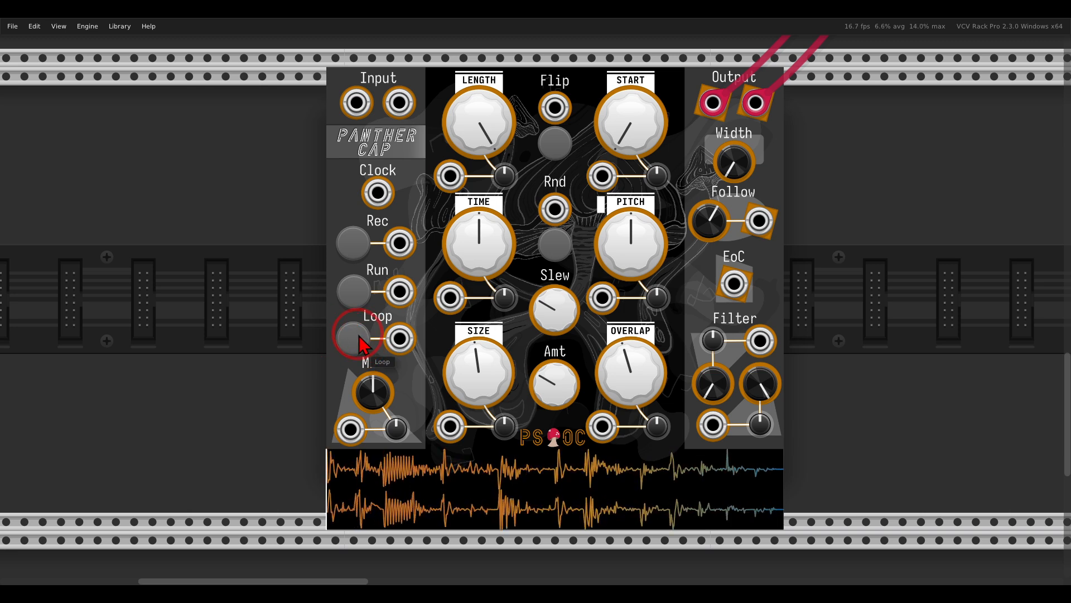
pyautogui.click(355, 337)
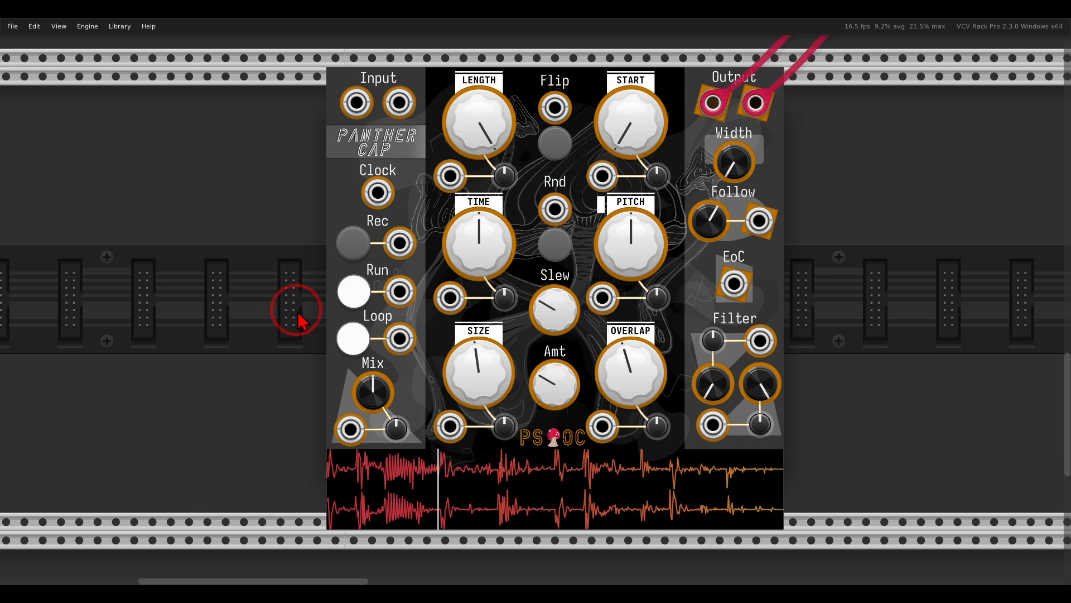
pyautogui.moveTo(505, 97); pyautogui.dragTo(483, 215)
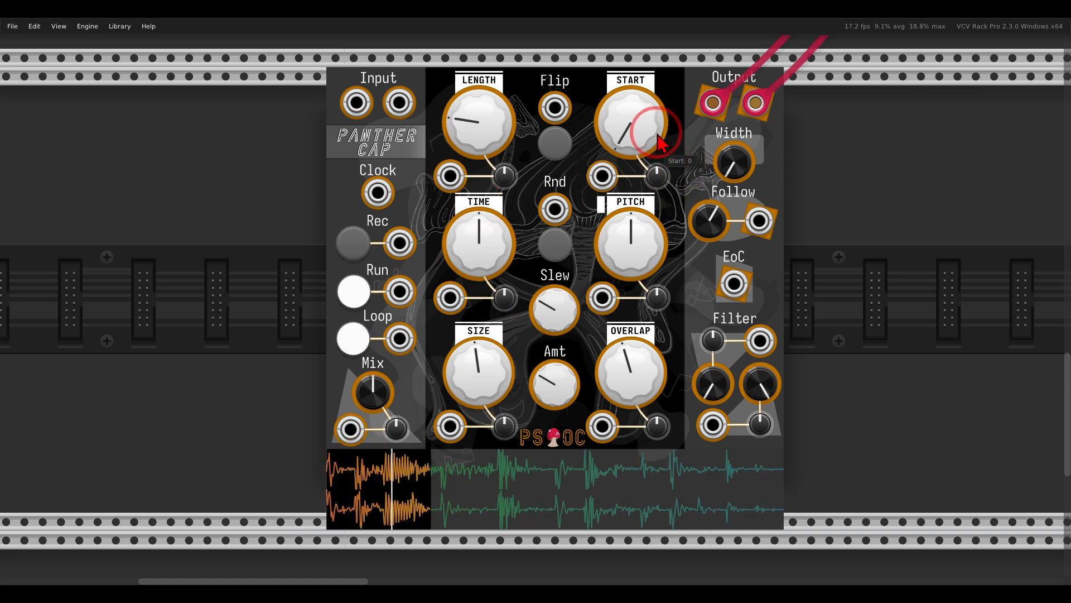
# Step: Shrink the playback window to a tiny slice with Length and move Start to about 0.386
pyautogui.moveTo(640, 132); pyautogui.dragTo(633, 95)
pyautogui.moveTo(494, 108); pyautogui.dragTo(502, 154)
pyautogui.moveTo(636, 134); pyautogui.dragTo(618, 103)
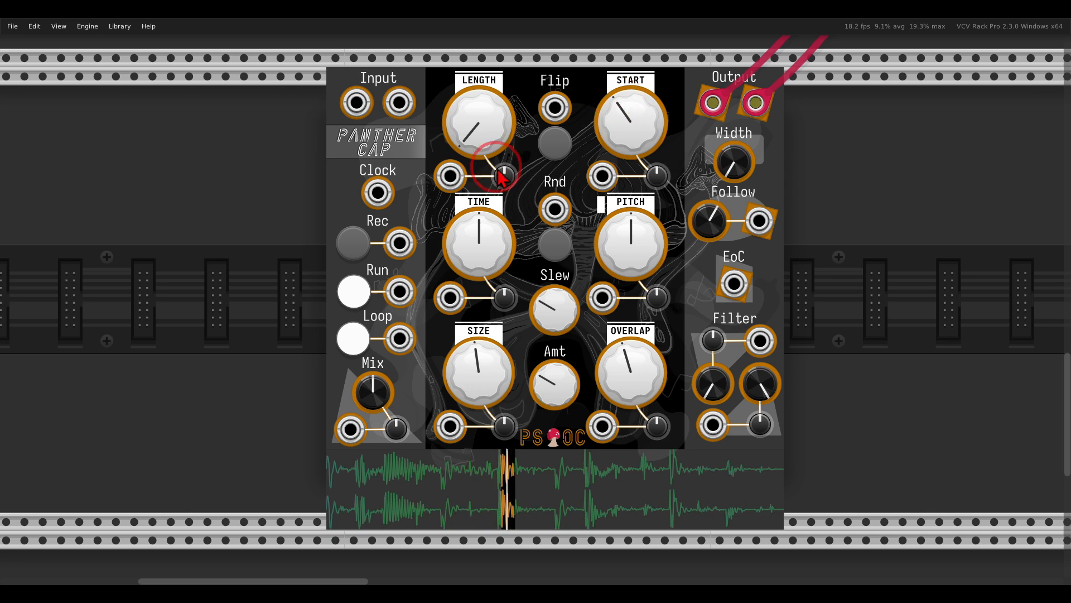
pyautogui.moveTo(492, 125); pyautogui.dragTo(490, 127)
pyautogui.click(637, 128)
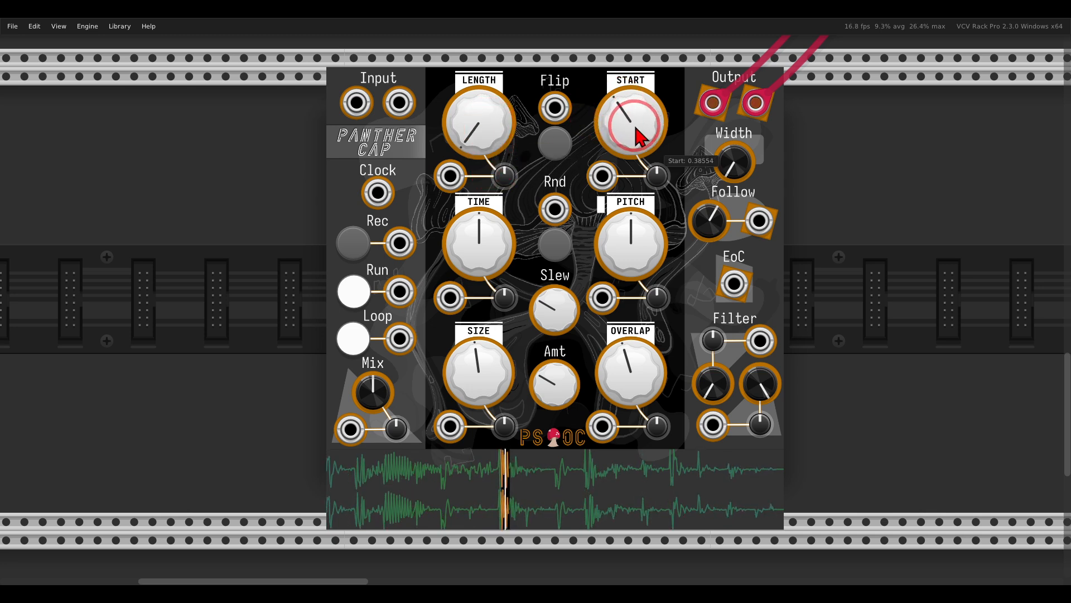
# Step: Readjust Start and widen Length to about a quarter of the sample, and reverse the playback with Flip
pyautogui.moveTo(615, 92)
pyautogui.mouseDown()
pyautogui.moveTo(611, 170)
pyautogui.moveTo(610, 133)
pyautogui.moveTo(664, 167)
pyautogui.moveTo(591, 178)
pyautogui.moveTo(675, 165)
pyautogui.mouseUp()
pyautogui.moveTo(486, 161)
pyautogui.mouseDown()
pyautogui.moveTo(528, 206)
pyautogui.moveTo(513, 170)
pyautogui.moveTo(486, 157)
pyautogui.moveTo(464, 122)
pyautogui.moveTo(463, 148)
pyautogui.moveTo(466, 132)
pyautogui.mouseUp()
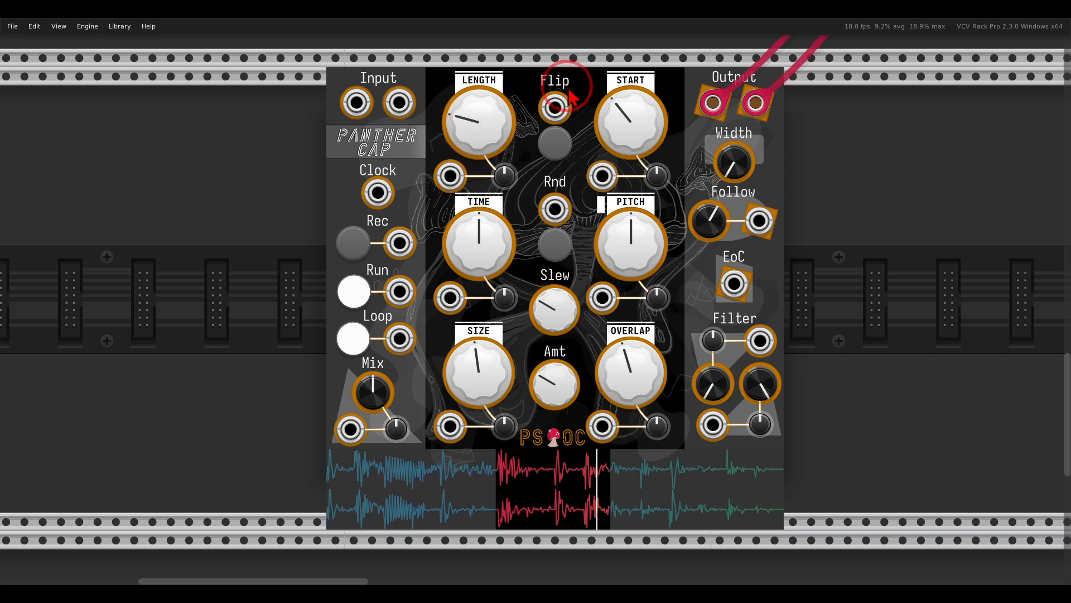
pyautogui.click(556, 144)
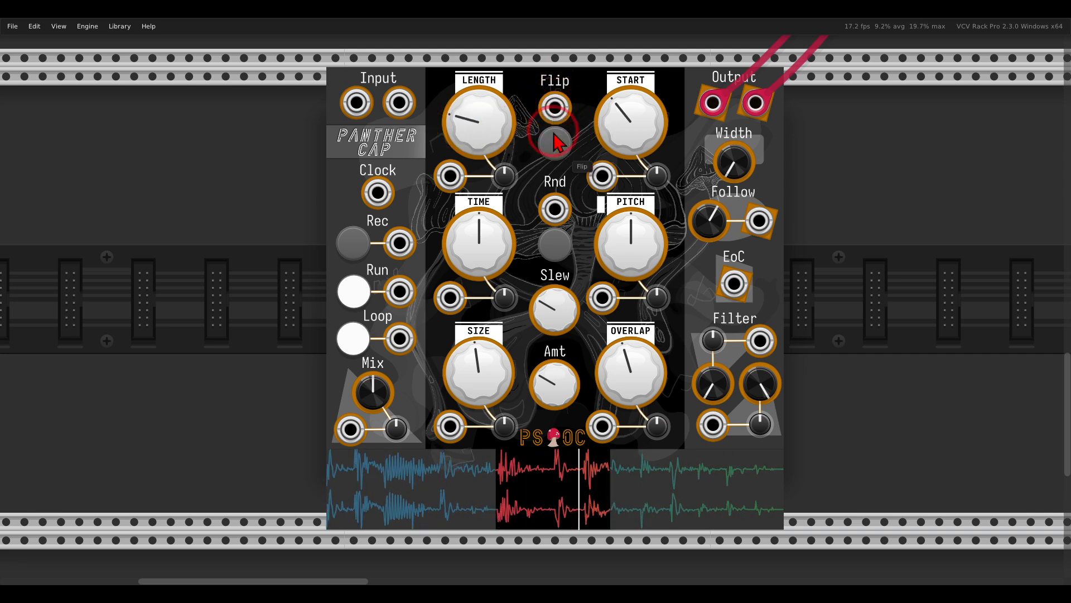
# Step: Set Start to about 0.416 and shorten Length slightly while the flipped sample plays
pyautogui.moveTo(615, 133); pyautogui.dragTo(618, 109)
pyautogui.moveTo(486, 114)
pyautogui.mouseDown()
pyautogui.moveTo(491, 139)
pyautogui.moveTo(511, 90)
pyautogui.moveTo(448, 142)
pyautogui.moveTo(511, 89)
pyautogui.mouseUp()
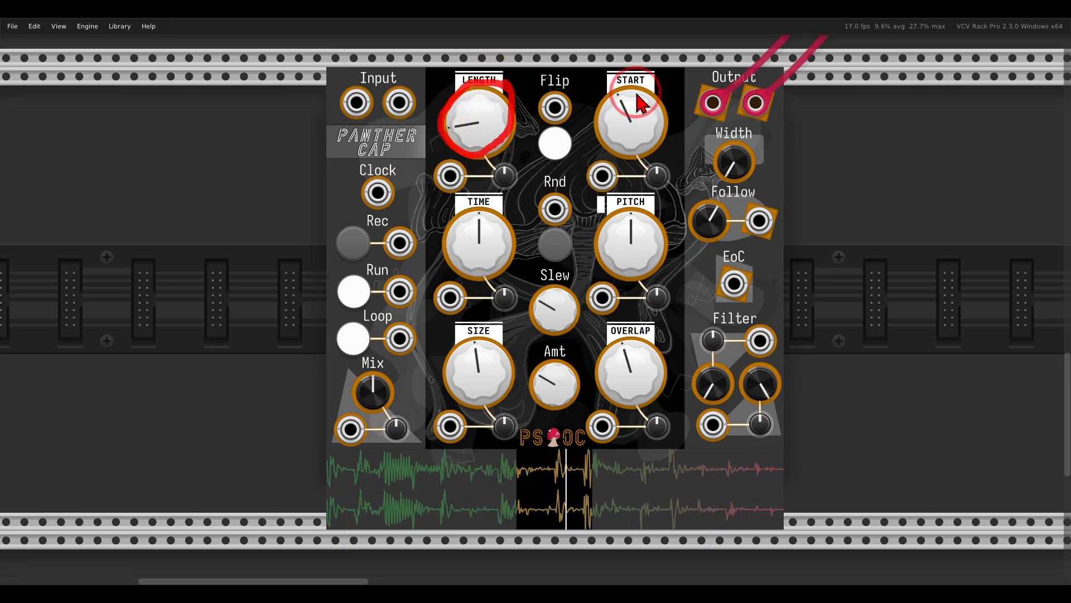
pyautogui.moveTo(575, 92); pyautogui.dragTo(578, 137)
pyautogui.moveTo(653, 100); pyautogui.dragTo(648, 95)
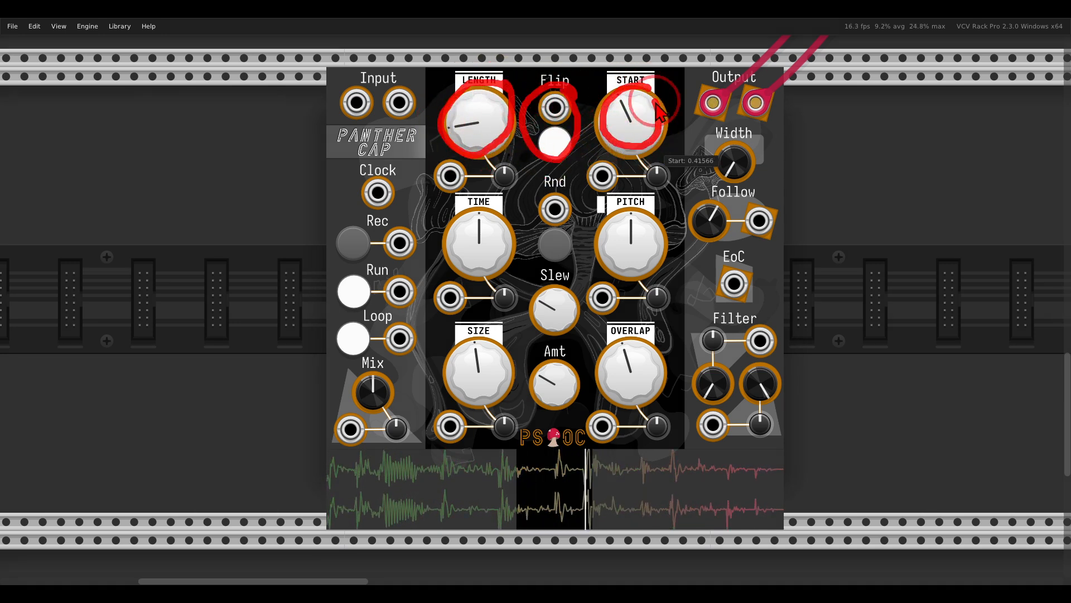
pyautogui.moveTo(574, 168)
pyautogui.mouseDown()
pyautogui.moveTo(544, 162)
pyautogui.moveTo(522, 226)
pyautogui.moveTo(521, 391)
pyautogui.moveTo(577, 402)
pyautogui.moveTo(578, 178)
pyautogui.mouseUp()
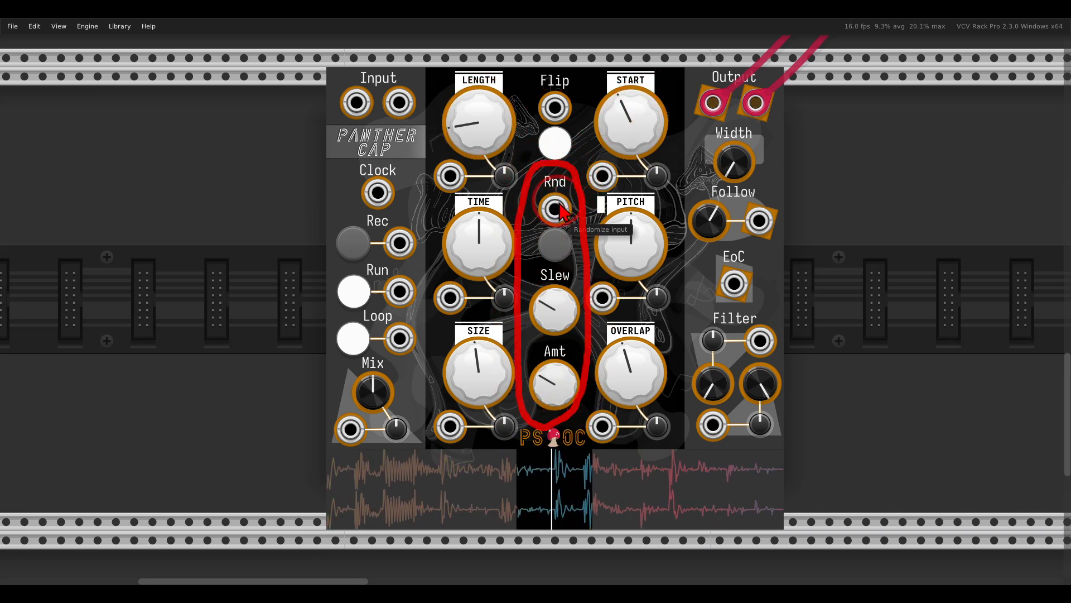
# Step: Randomize Panther Cap's Length, Start and Flip settings several times with the default randomize amount
pyautogui.click(556, 242)
pyautogui.click(555, 241)
pyautogui.click(555, 242)
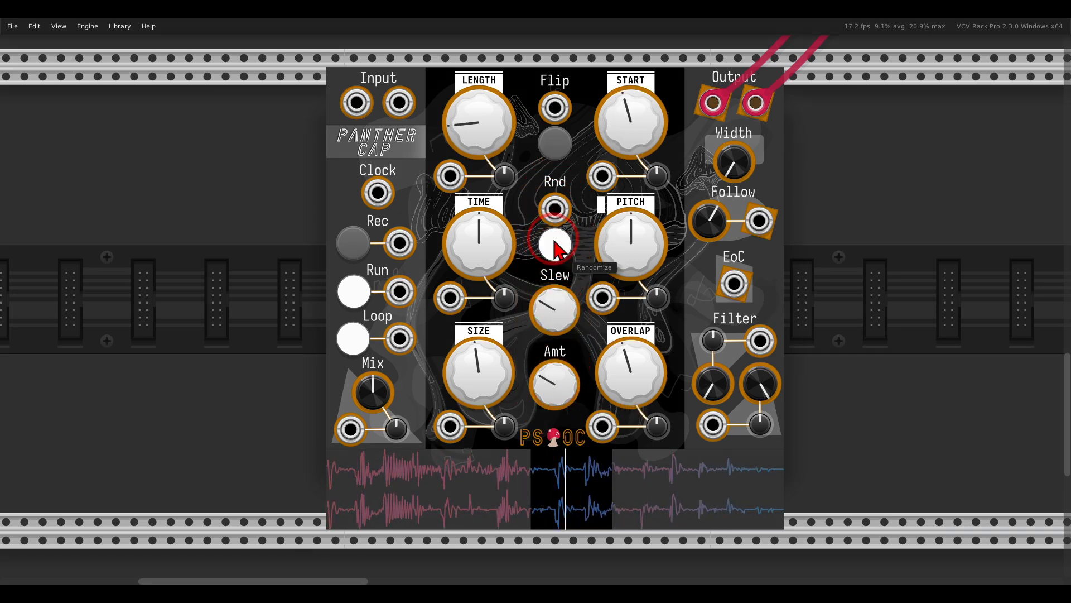
pyautogui.click(555, 242)
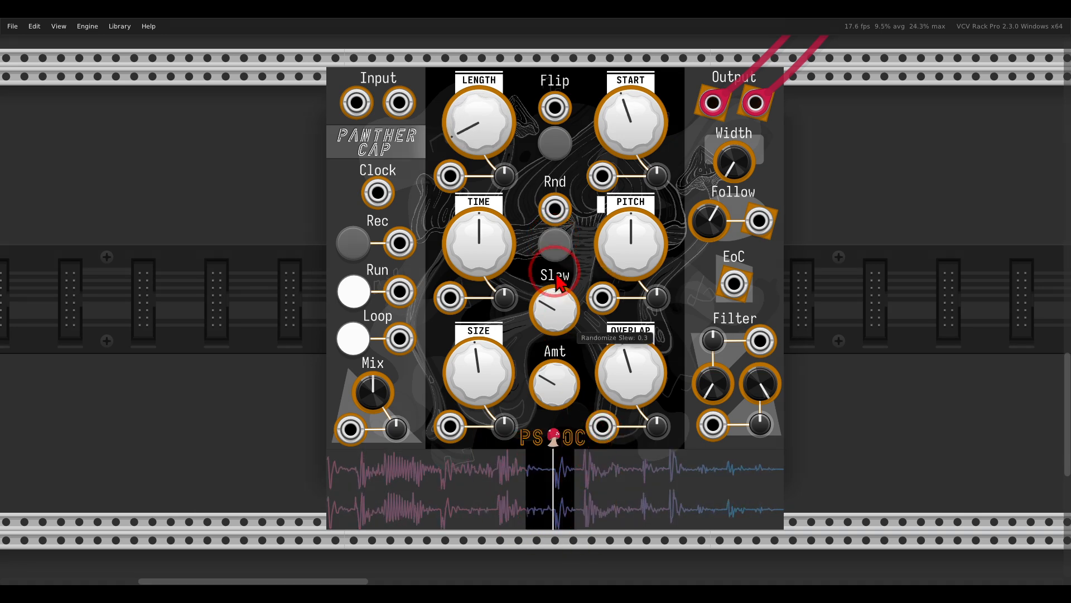
pyautogui.click(555, 253)
pyautogui.click(556, 253)
pyautogui.click(556, 254)
# Step: Raise the Randomize Amount to its maximum and randomize the playback settings a few times
pyautogui.click(557, 398)
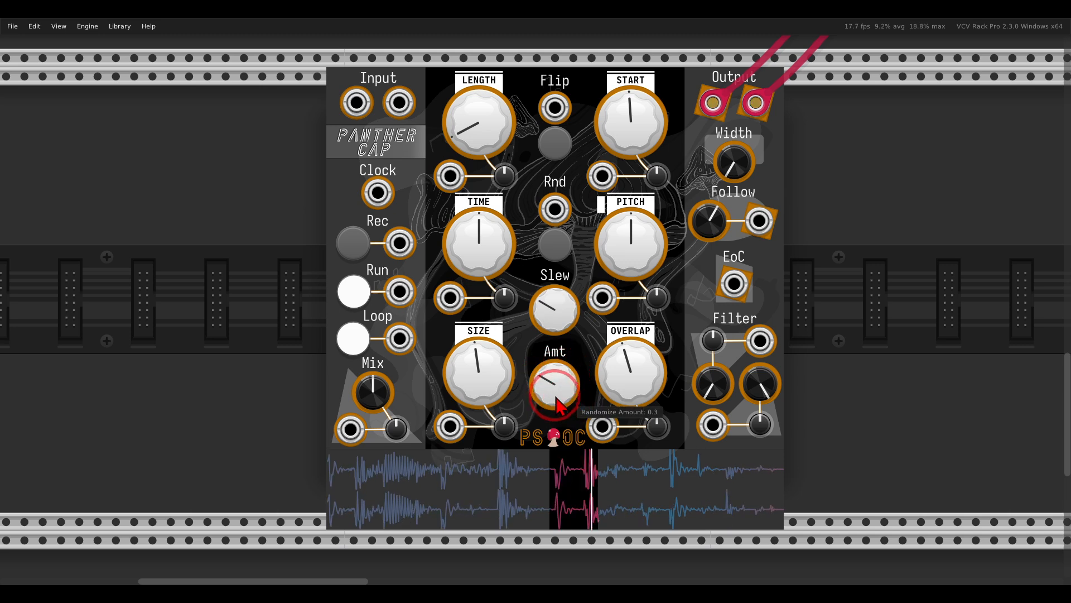
pyautogui.moveTo(553, 393); pyautogui.dragTo(553, 384)
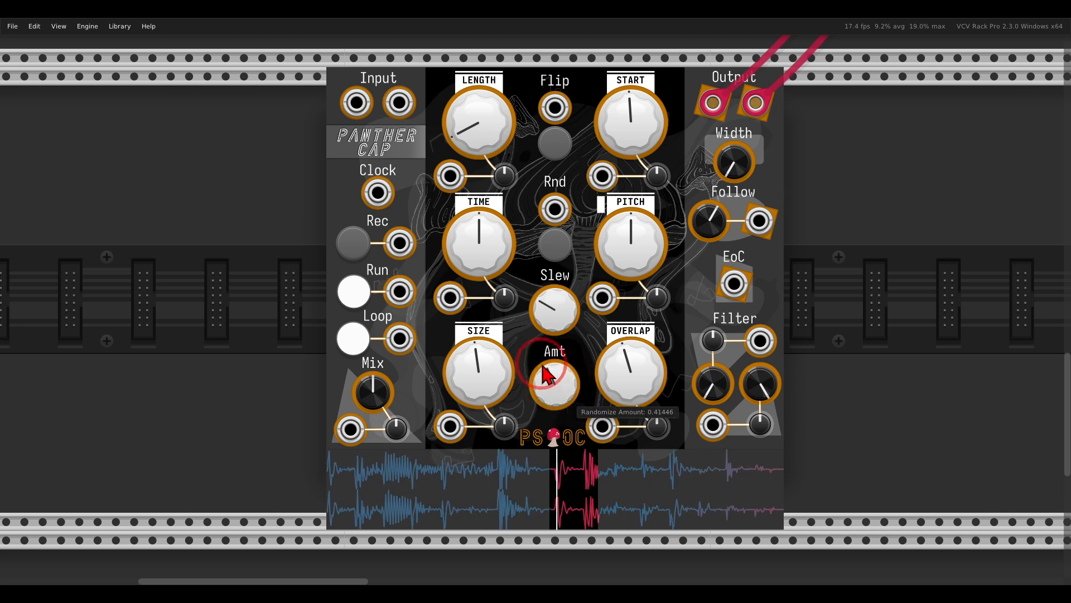
pyautogui.click(567, 245)
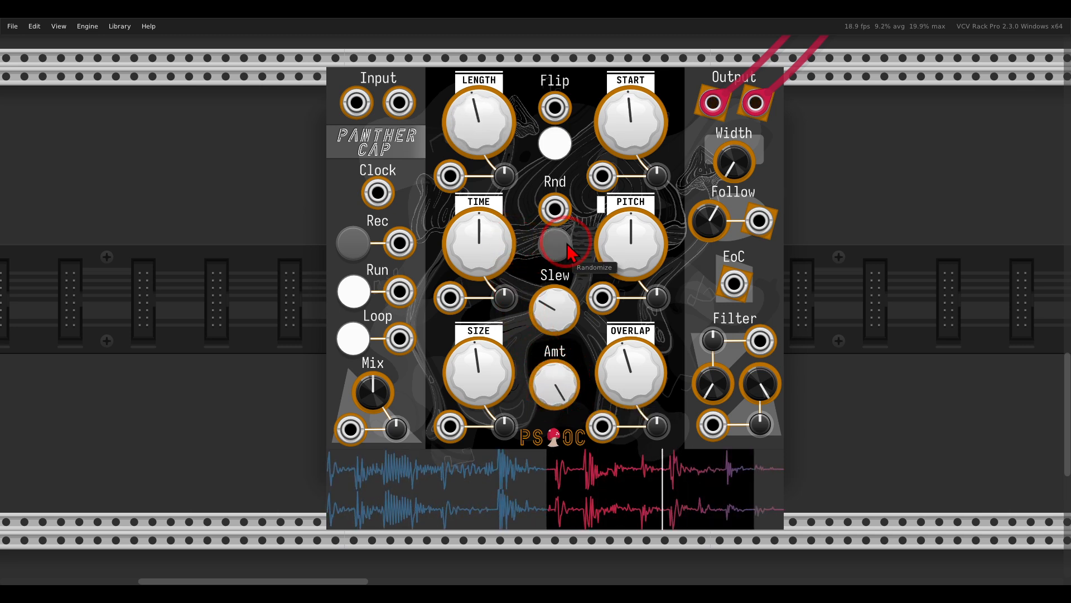
pyautogui.click(567, 245)
pyautogui.click(566, 245)
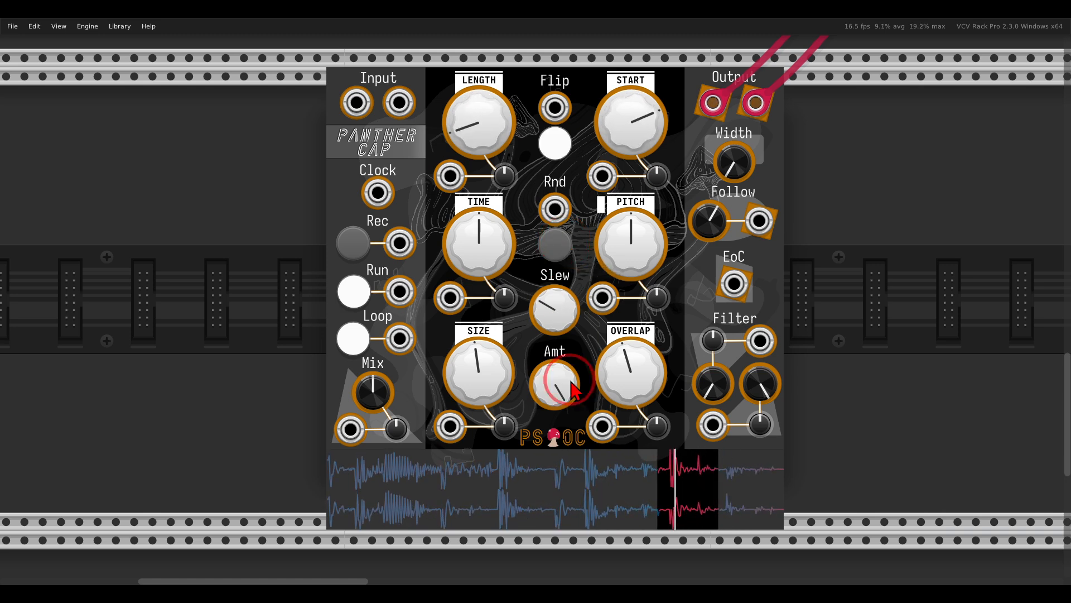
# Step: Lower the Randomize Amount to just below its midpoint and randomize the playback settings repeatedly
pyautogui.moveTo(558, 404); pyautogui.dragTo(562, 422)
pyautogui.moveTo(567, 468); pyautogui.dragTo(567, 476)
pyautogui.click(555, 246)
pyautogui.click(555, 246)
pyautogui.click(554, 248)
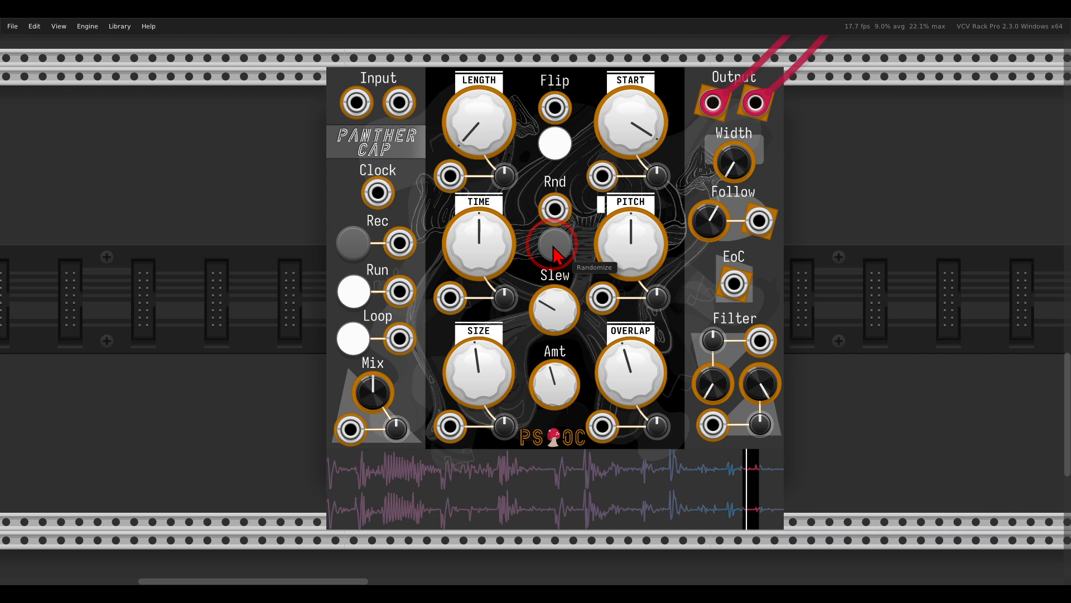
pyautogui.click(555, 248)
pyautogui.click(555, 247)
pyautogui.click(555, 247)
pyautogui.click(554, 247)
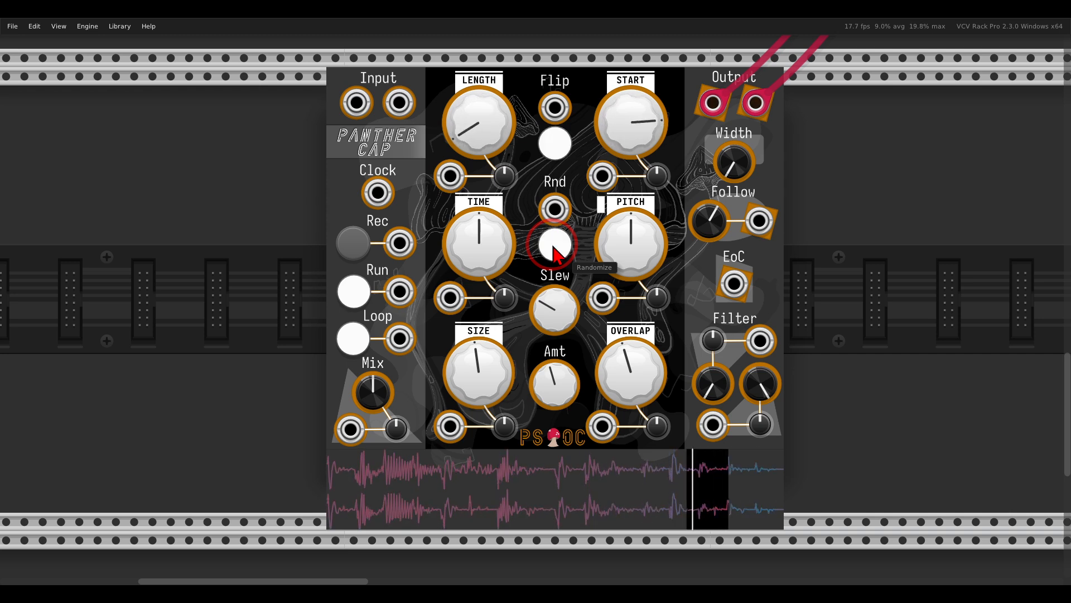
pyautogui.click(555, 247)
pyautogui.click(555, 247)
pyautogui.click(554, 247)
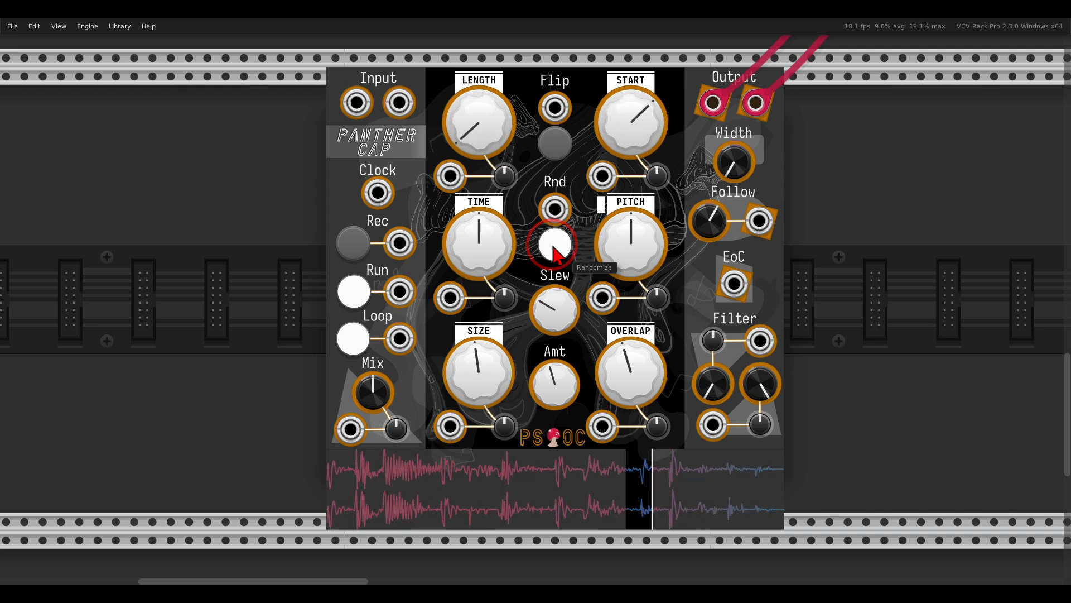
pyautogui.click(555, 247)
pyautogui.click(554, 248)
pyautogui.click(555, 247)
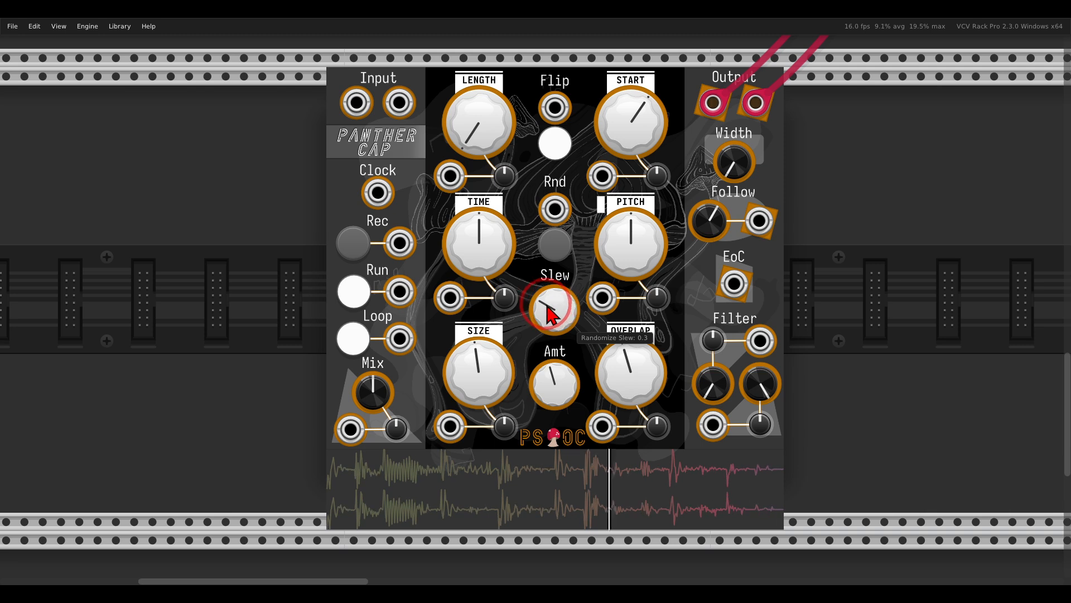
# Step: Set Randomize Slew to 0 and randomize the playback settings repeatedly
pyautogui.moveTo(561, 315); pyautogui.dragTo(625, 370)
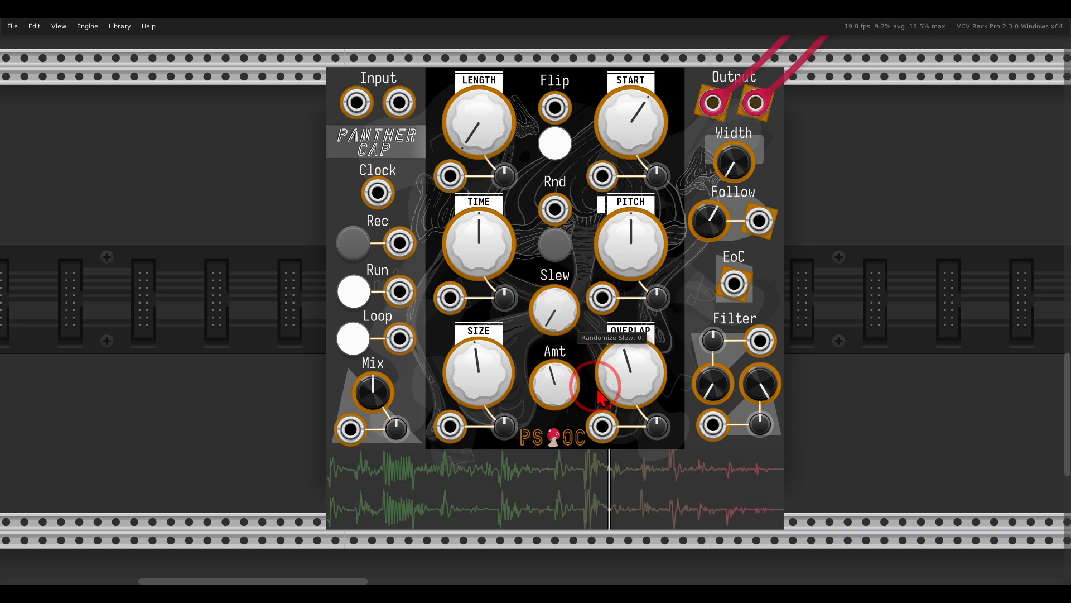
pyautogui.click(563, 250)
pyautogui.click(563, 250)
pyautogui.click(564, 250)
pyautogui.click(564, 250)
pyautogui.click(563, 250)
pyautogui.click(563, 250)
pyautogui.click(563, 250)
# Step: Raise Randomize Slew to slightly past its midpoint and randomize the playback settings several times
pyautogui.moveTo(555, 308); pyautogui.dragTo(542, 219)
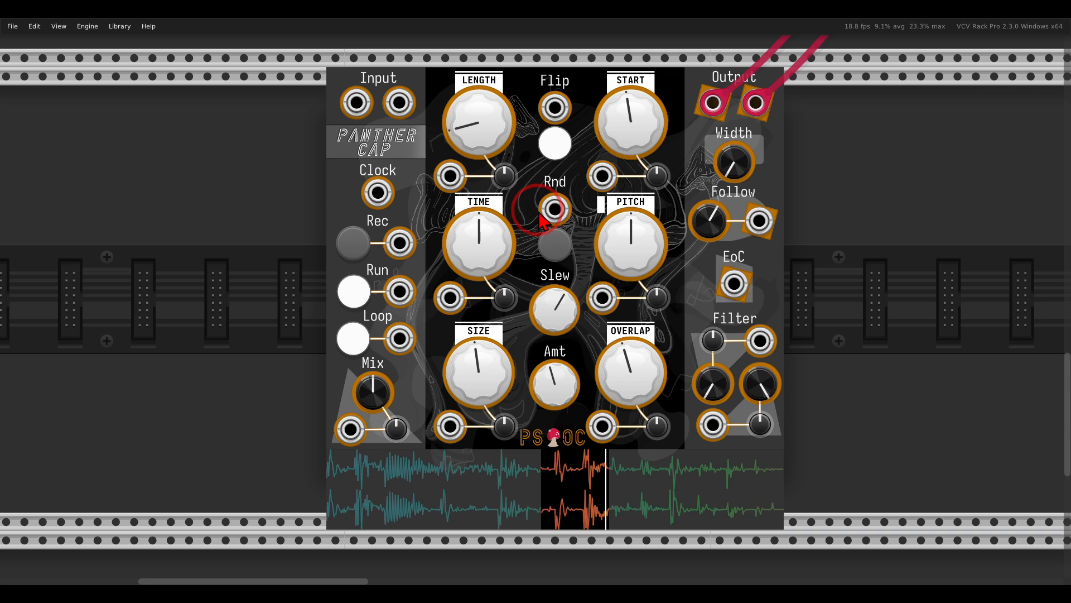
pyautogui.click(558, 241)
pyautogui.click(558, 242)
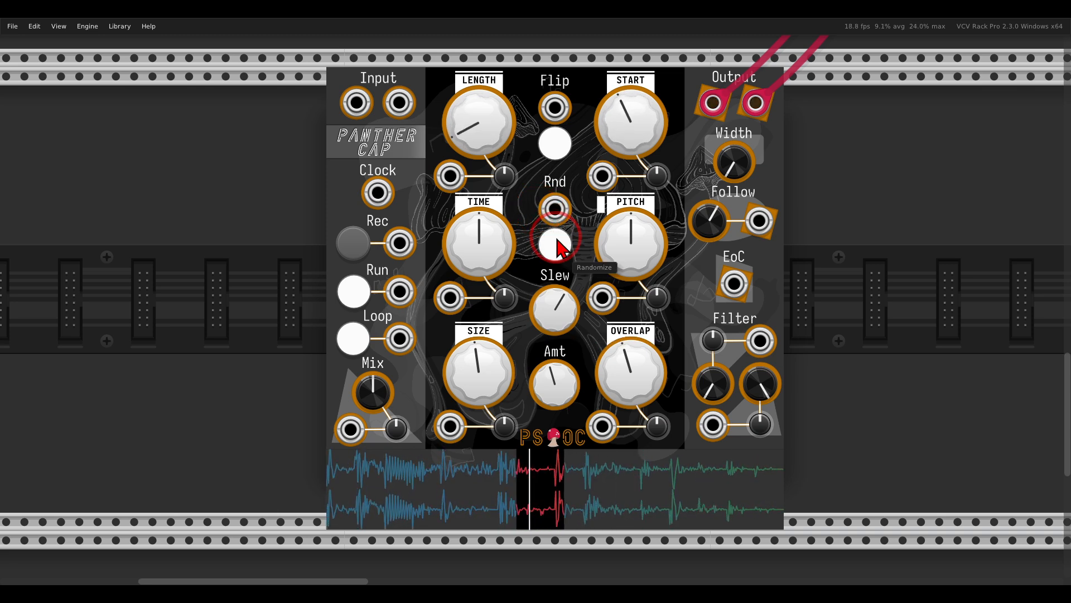
pyautogui.click(558, 241)
pyautogui.click(558, 241)
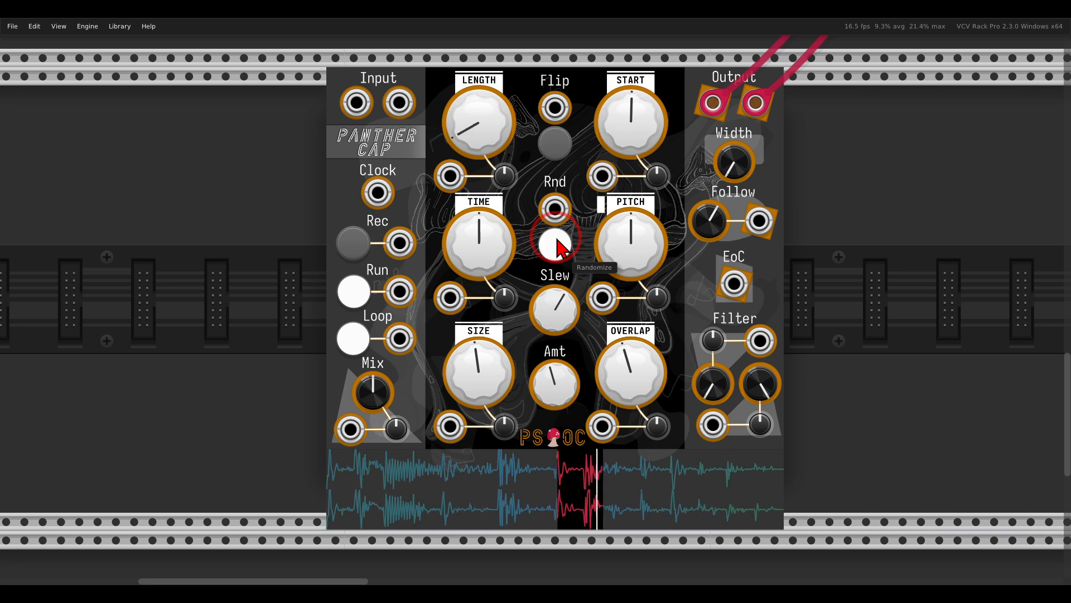
# Step: Keep randomizing the playback settings several times with the current Randomize Slew and Amount
pyautogui.click(558, 241)
pyautogui.click(558, 241)
pyautogui.click(558, 242)
pyautogui.click(558, 242)
# Step: Patch the EoC output into the Rnd input so the playback settings randomize at each end of cycle
pyautogui.click(620, 246)
pyautogui.moveTo(756, 245)
pyautogui.mouseDown()
pyautogui.moveTo(736, 244)
pyautogui.moveTo(702, 279)
pyautogui.moveTo(731, 327)
pyautogui.moveTo(770, 287)
pyautogui.moveTo(760, 252)
pyautogui.moveTo(765, 261)
pyautogui.mouseUp()
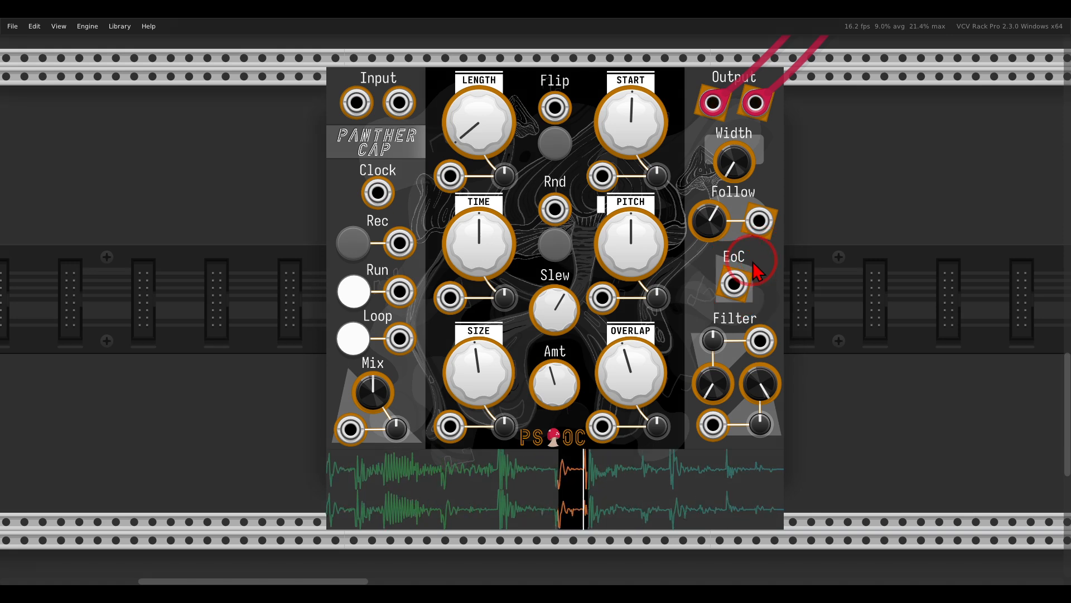
pyautogui.moveTo(734, 284); pyautogui.dragTo(564, 215)
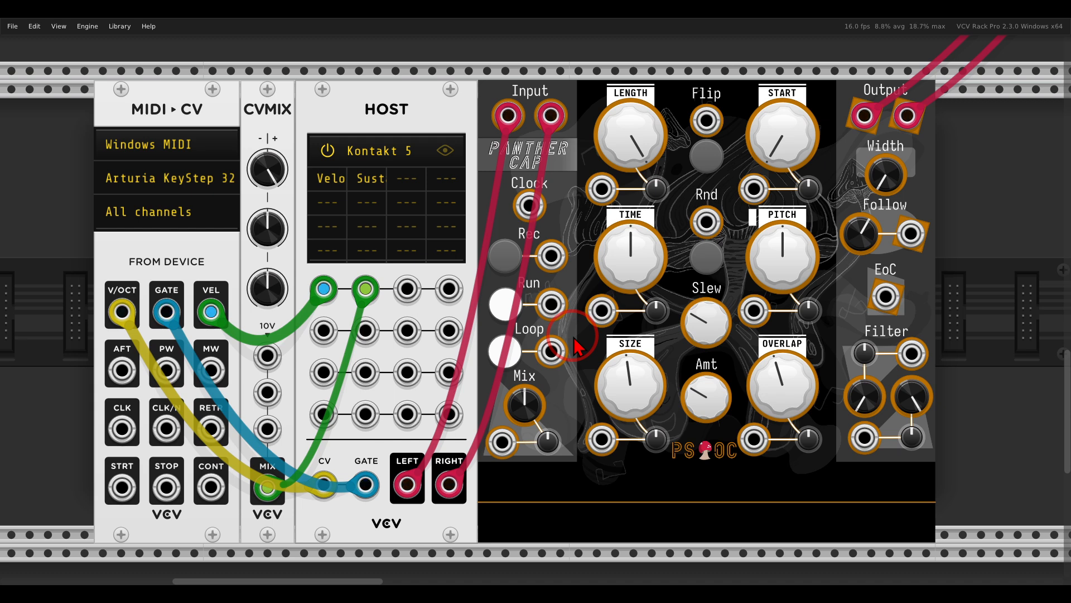
# Step: Record the incoming Kontakt audio into Panther Cap, then record another passage into the same sample
pyautogui.click(505, 255)
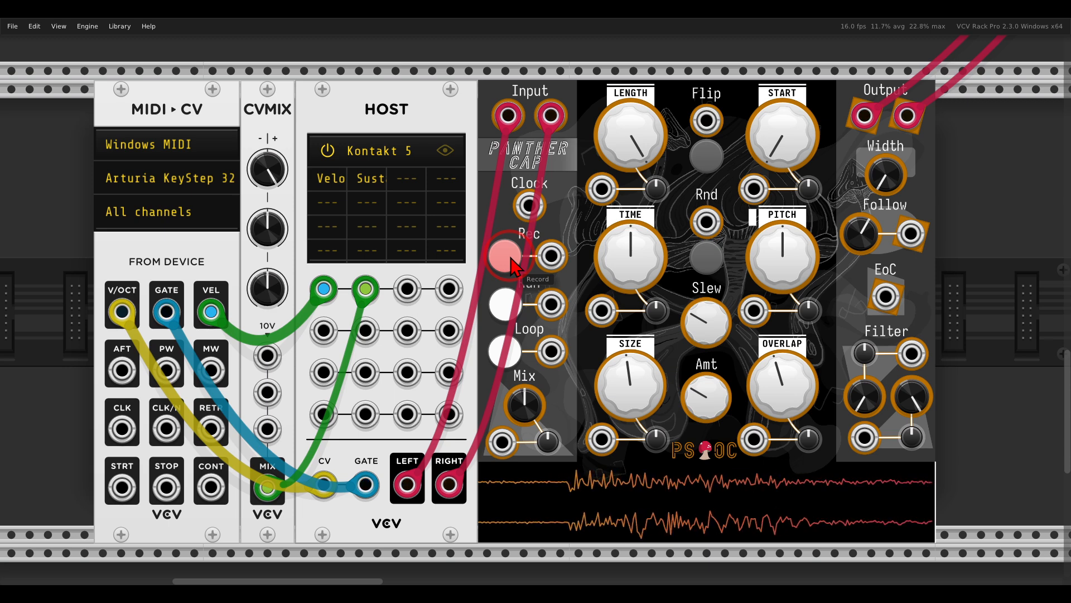
pyautogui.click(512, 260)
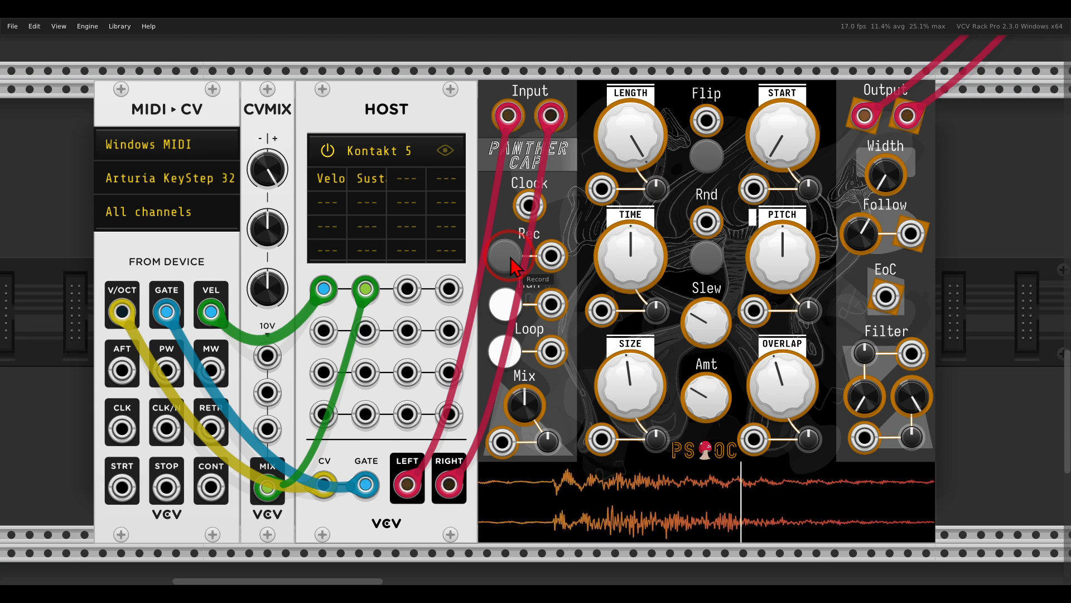
pyautogui.click(505, 255)
pyautogui.click(505, 255)
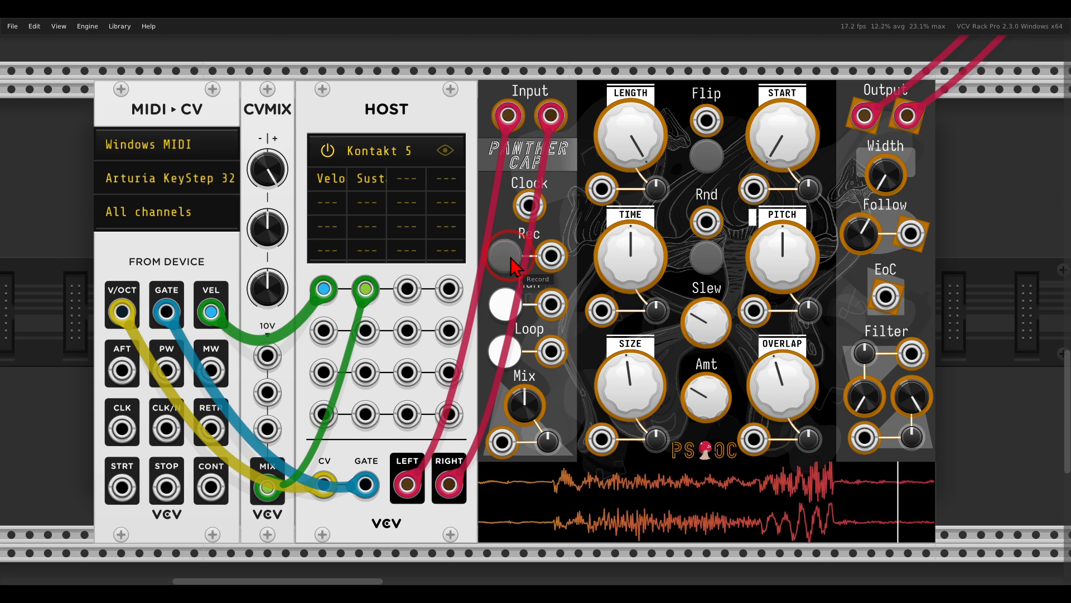
pyautogui.click(796, 496)
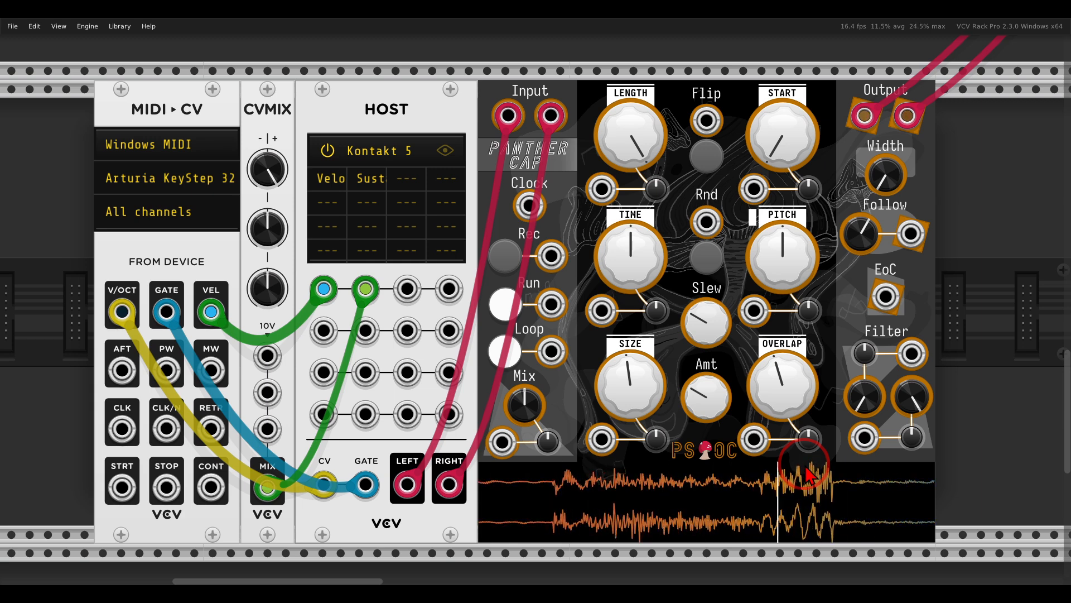
pyautogui.moveTo(661, 192)
pyautogui.mouseDown()
pyautogui.moveTo(652, 290)
pyautogui.moveTo(669, 170)
pyautogui.mouseUp()
pyautogui.moveTo(804, 209)
pyautogui.mouseDown()
pyautogui.moveTo(781, 204)
pyautogui.moveTo(813, 262)
pyautogui.moveTo(803, 234)
pyautogui.mouseUp()
pyautogui.moveTo(673, 334)
pyautogui.mouseDown()
pyautogui.moveTo(614, 323)
pyautogui.moveTo(669, 402)
pyautogui.moveTo(672, 332)
pyautogui.mouseUp()
pyautogui.moveTo(805, 342)
pyautogui.mouseDown()
pyautogui.moveTo(826, 404)
pyautogui.moveTo(816, 350)
pyautogui.mouseUp()
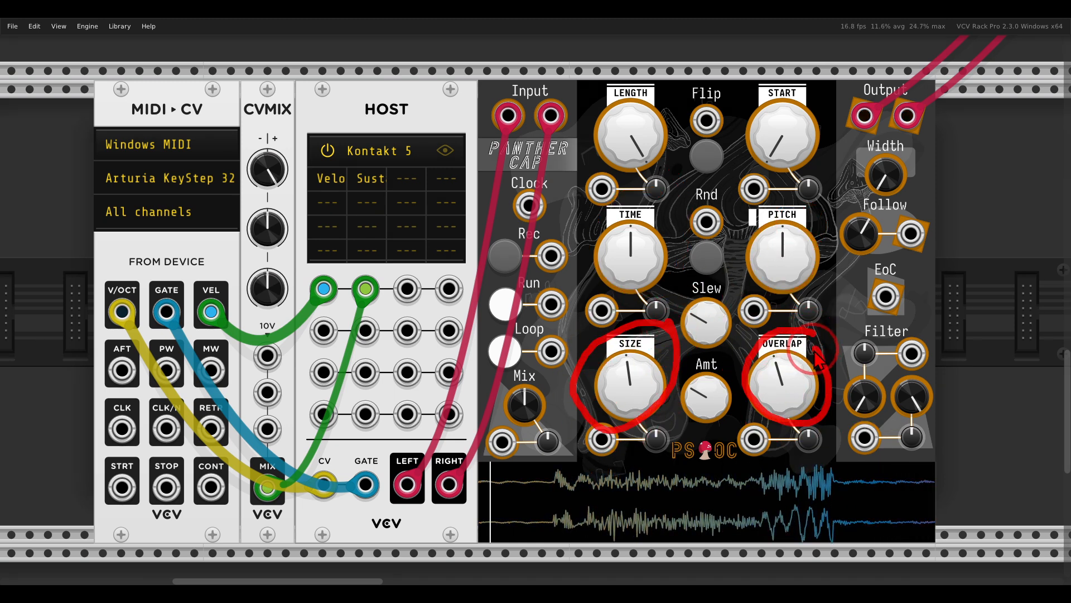
pyautogui.moveTo(667, 327)
pyautogui.mouseDown()
pyautogui.moveTo(619, 315)
pyautogui.moveTo(592, 399)
pyautogui.moveTo(680, 380)
pyautogui.mouseUp()
pyautogui.moveTo(820, 327)
pyautogui.mouseDown()
pyautogui.moveTo(804, 321)
pyautogui.moveTo(751, 424)
pyautogui.moveTo(834, 363)
pyautogui.moveTo(818, 334)
pyautogui.mouseUp()
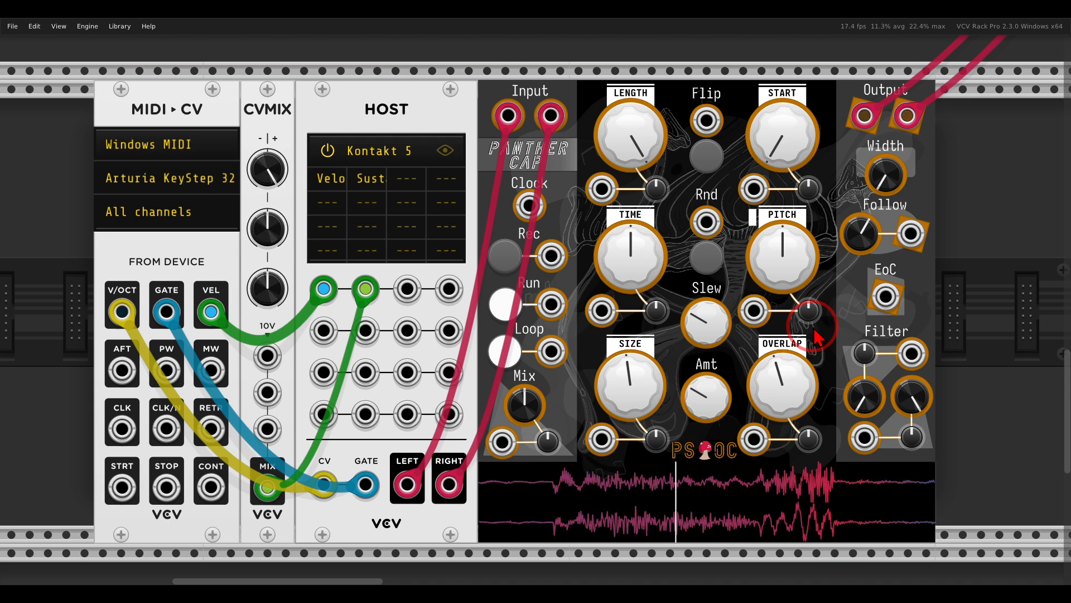
pyautogui.moveTo(676, 201)
pyautogui.mouseDown()
pyautogui.moveTo(608, 215)
pyautogui.moveTo(636, 293)
pyautogui.moveTo(665, 207)
pyautogui.mouseUp()
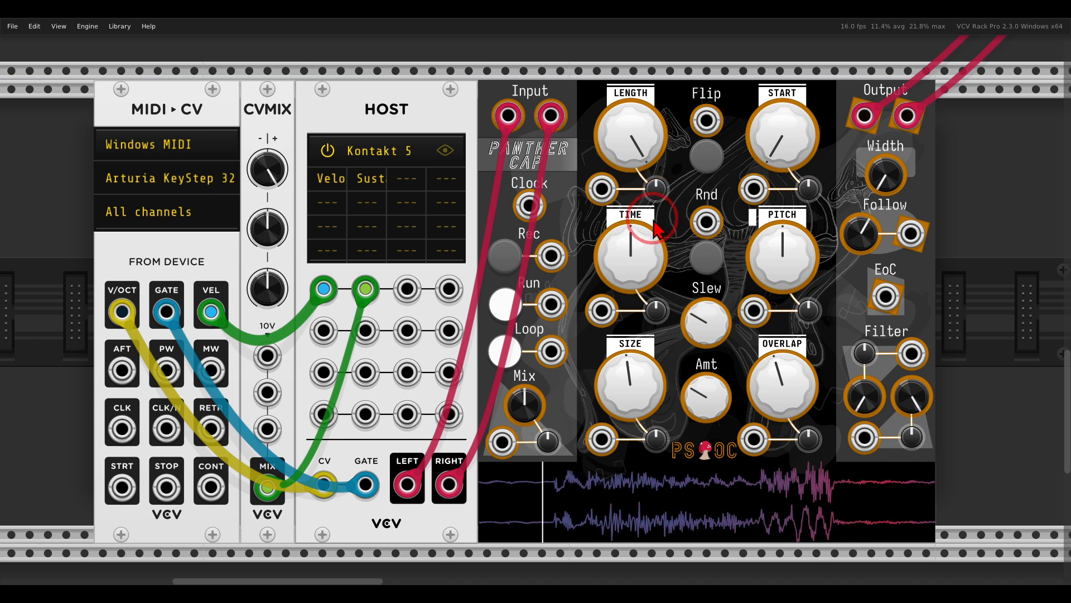
# Step: Narrow the playback region by setting Start to about 0.18 and Length to about 0.43
pyautogui.doubleClick(649, 150)
pyautogui.moveTo(765, 131); pyautogui.dragTo(764, 132)
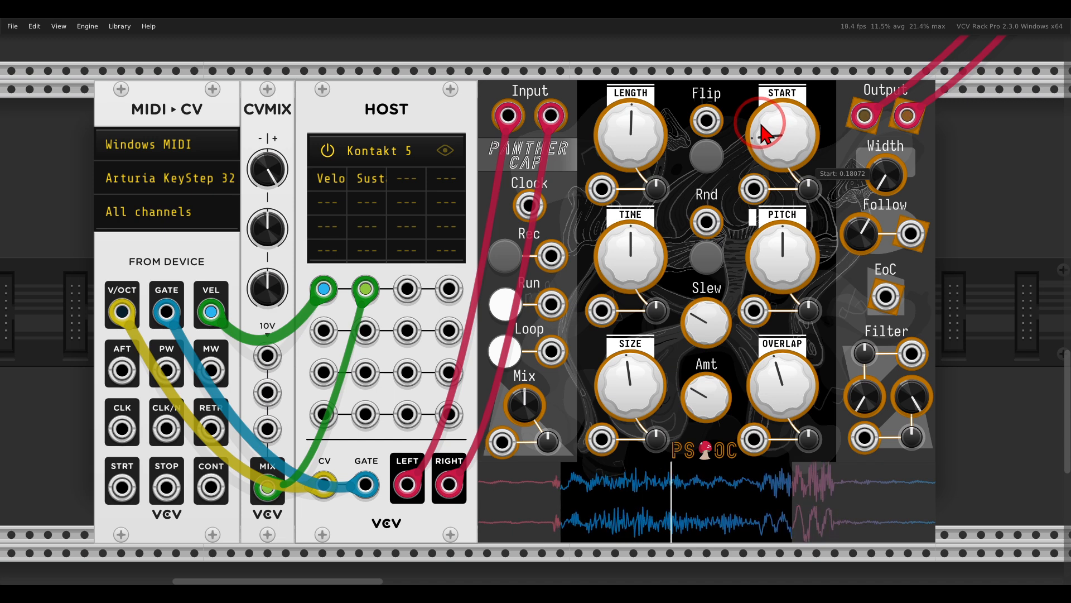
pyautogui.moveTo(652, 145); pyautogui.dragTo(649, 167)
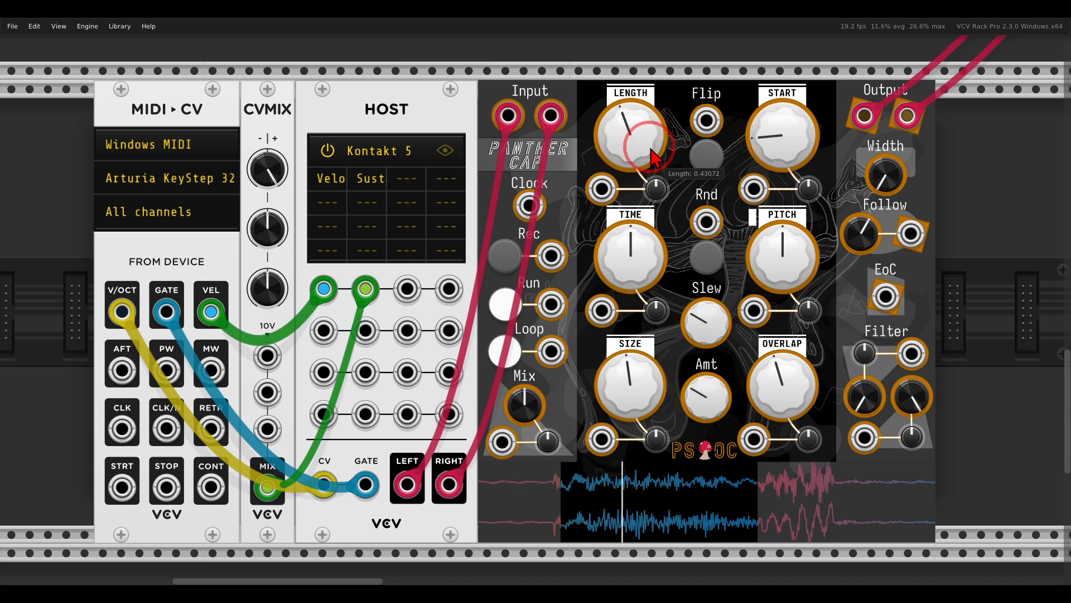
# Step: Lower Time to about -0.54 with grain Overlap at its minimum and grain Size at its maximum
pyautogui.click(634, 258)
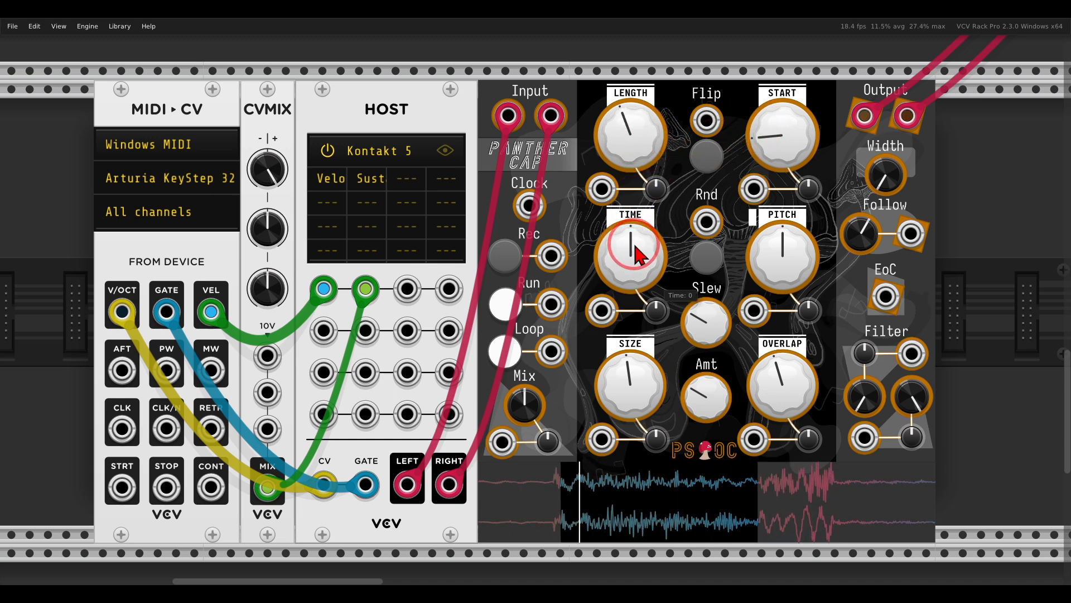
pyautogui.moveTo(636, 244); pyautogui.dragTo(636, 256)
pyautogui.moveTo(782, 390); pyautogui.dragTo(781, 477)
pyautogui.moveTo(648, 418); pyautogui.dragTo(607, 290)
pyautogui.click(637, 257)
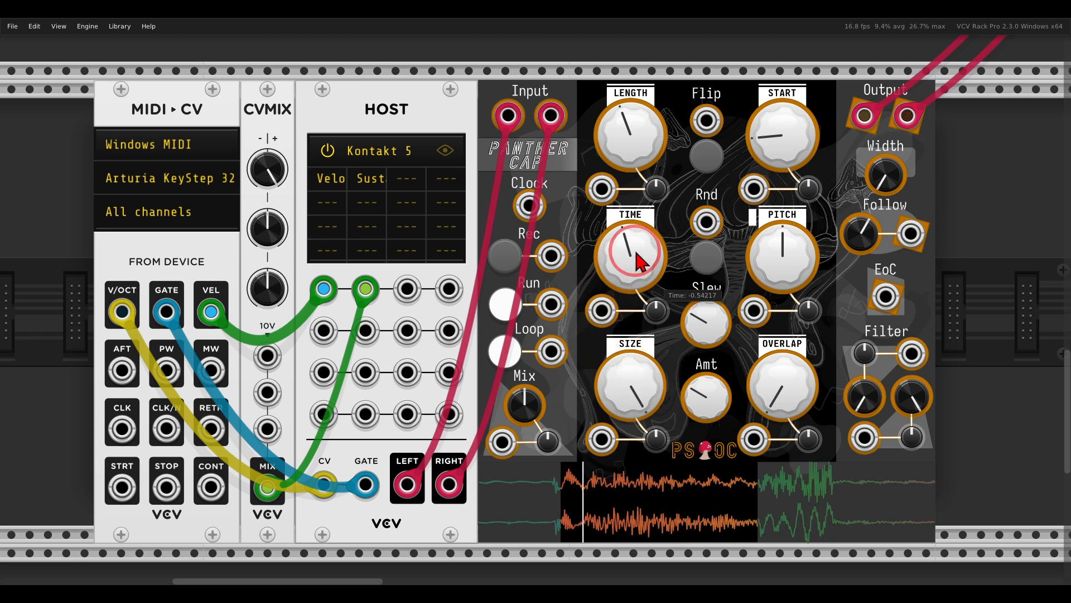
# Step: Set Grain Overlap to 4 grains while moving Time above its center and back below it
pyautogui.moveTo(637, 252)
pyautogui.mouseDown()
pyautogui.moveTo(639, 265)
pyautogui.moveTo(636, 244)
pyautogui.mouseUp()
pyautogui.moveTo(636, 398); pyautogui.dragTo(661, 363)
pyautogui.moveTo(782, 385); pyautogui.dragTo(781, 346)
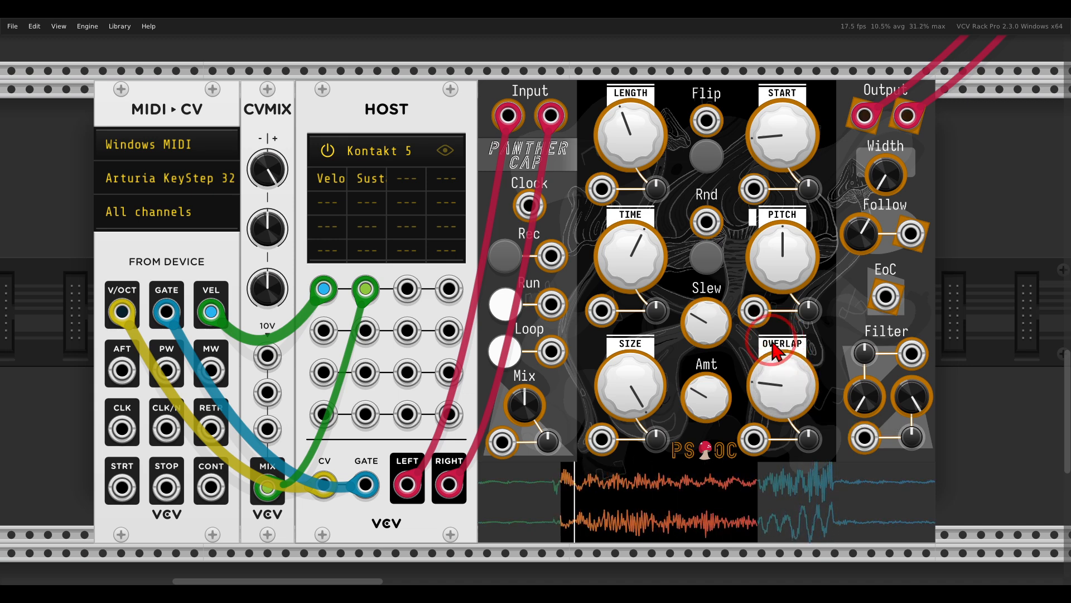
pyautogui.moveTo(630, 280)
pyautogui.moveTo(784, 380); pyautogui.dragTo(781, 357)
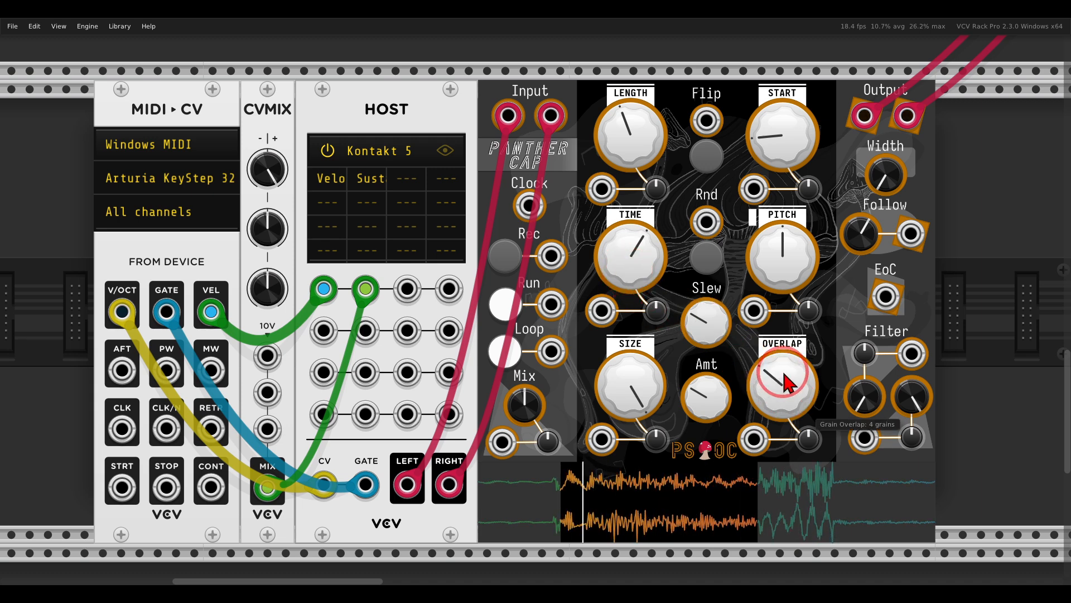
pyautogui.moveTo(642, 260); pyautogui.dragTo(638, 313)
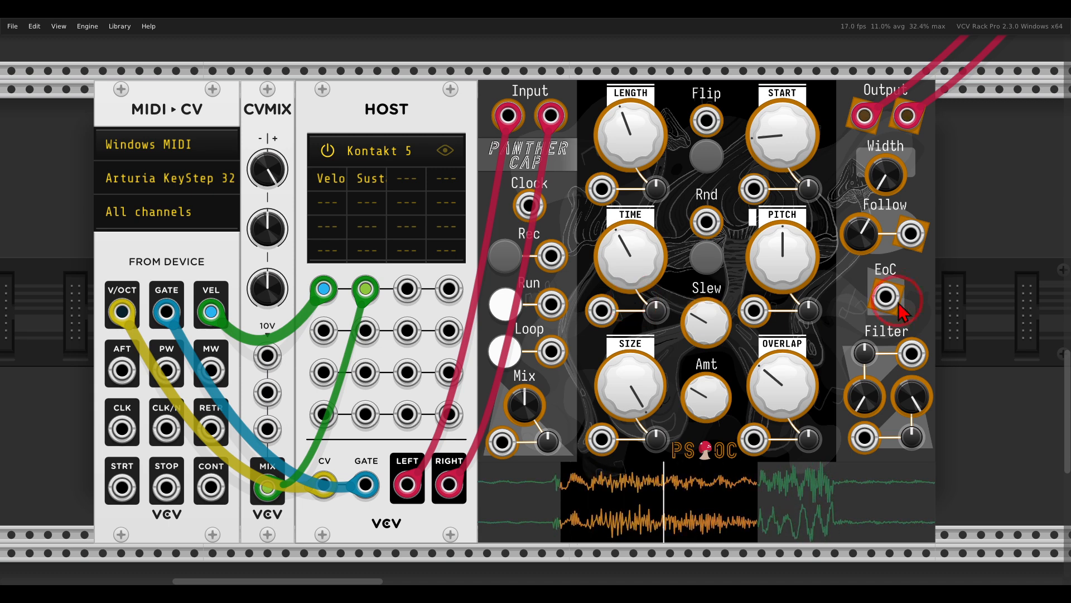
# Step: Sweep Pitch down to about -0.72 and up above center with grain Overlap reduced, and reset Pitch to 0
pyautogui.moveTo(833, 211)
pyautogui.mouseDown()
pyautogui.moveTo(745, 246)
pyautogui.moveTo(820, 273)
pyautogui.moveTo(820, 213)
pyautogui.mouseUp()
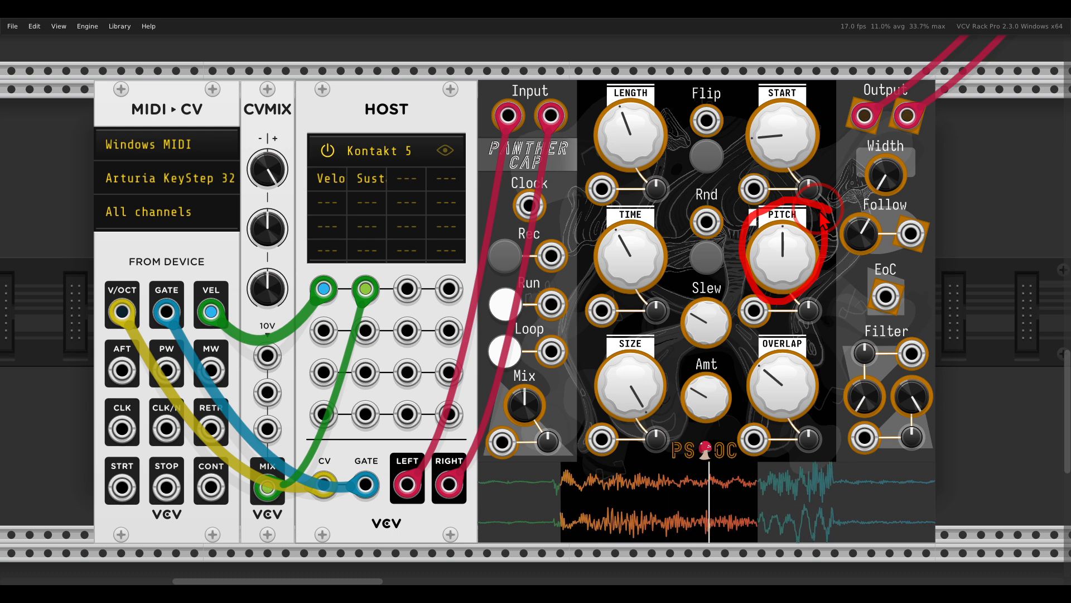
pyautogui.moveTo(807, 251)
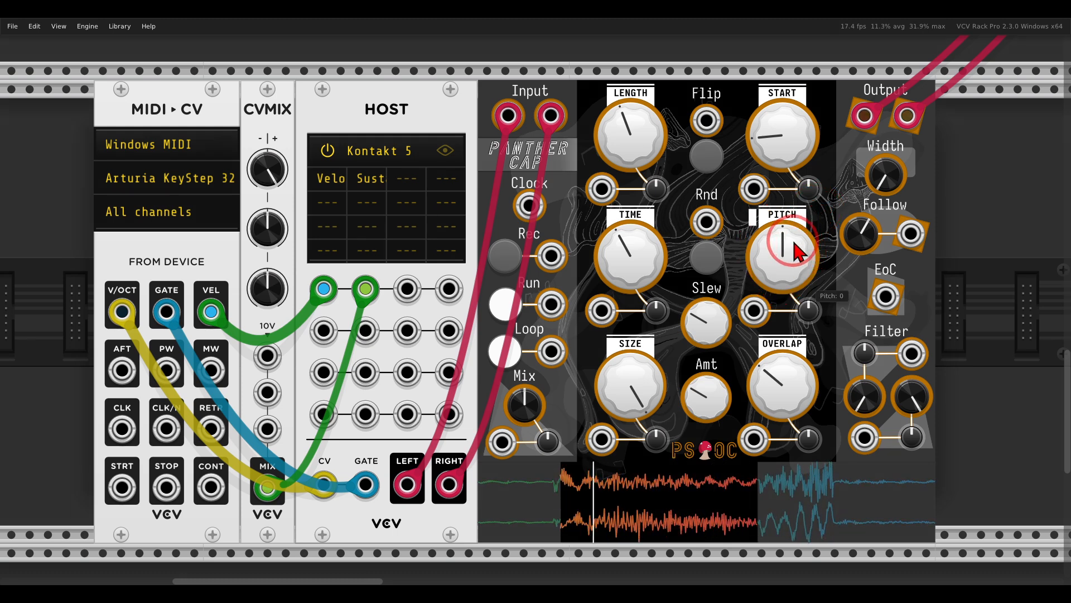
pyautogui.moveTo(779, 254); pyautogui.dragTo(779, 274)
pyautogui.moveTo(780, 360); pyautogui.dragTo(778, 435)
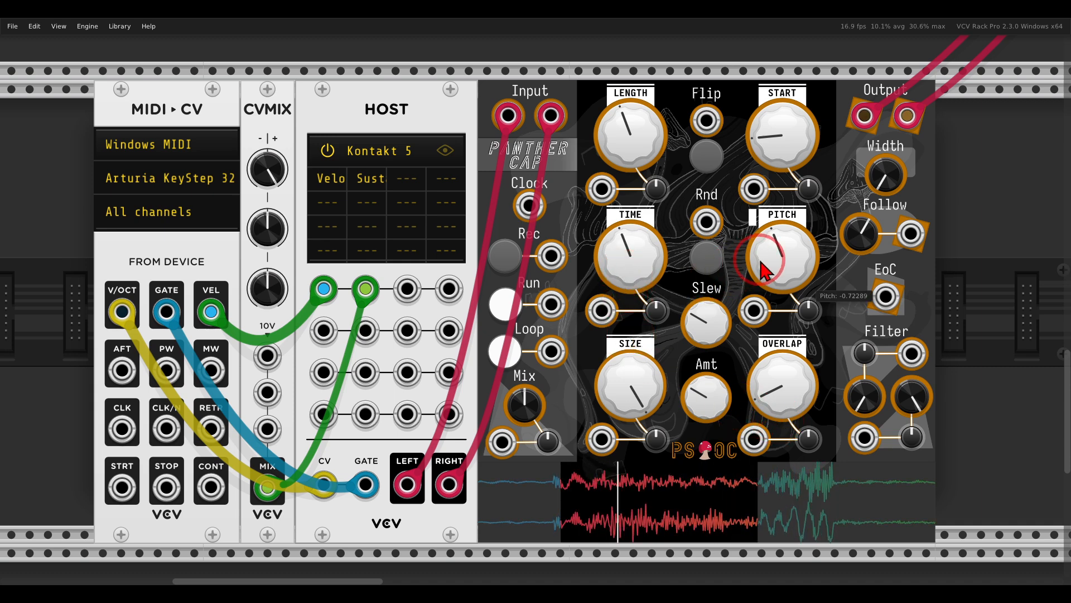
pyautogui.moveTo(782, 267); pyautogui.dragTo(753, 234)
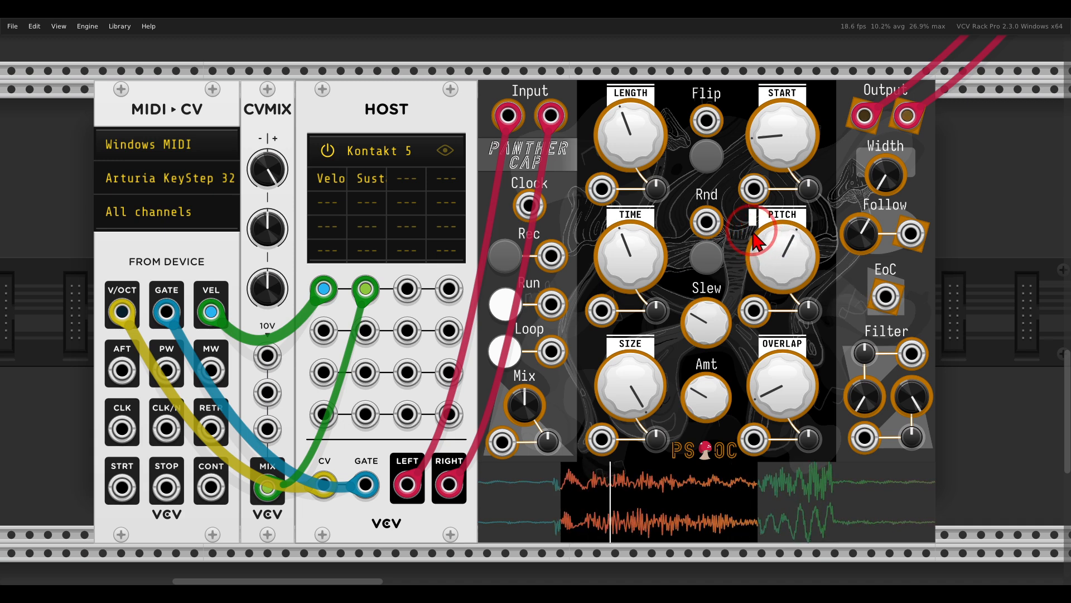
pyautogui.doubleClick(779, 226)
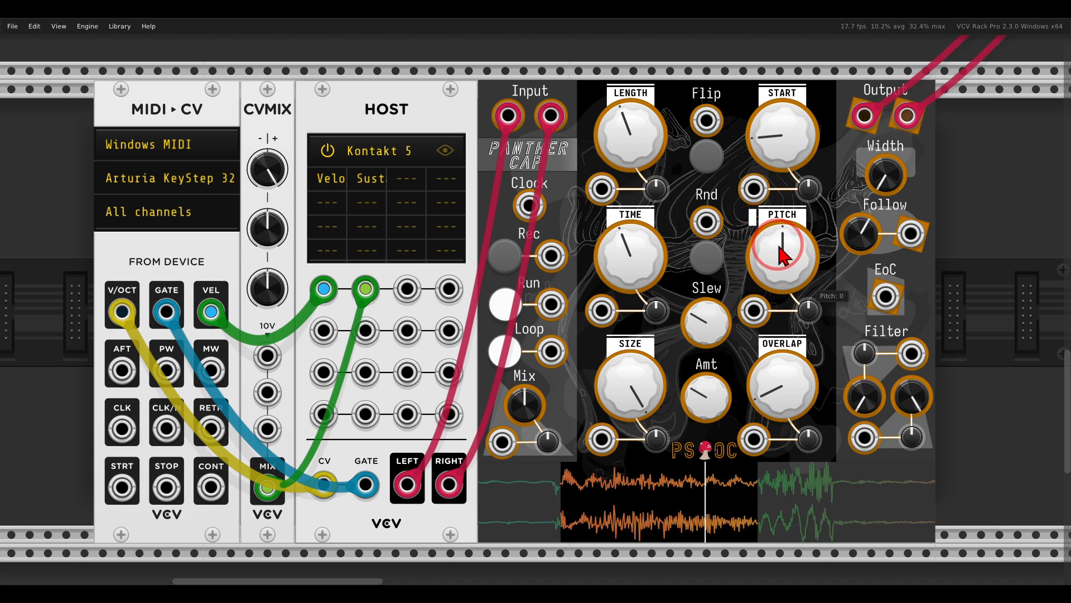
# Step: Switch the pitch quantization to its next mode, try Pitch up to about 0.99 and reset it to 0
pyautogui.click(742, 210)
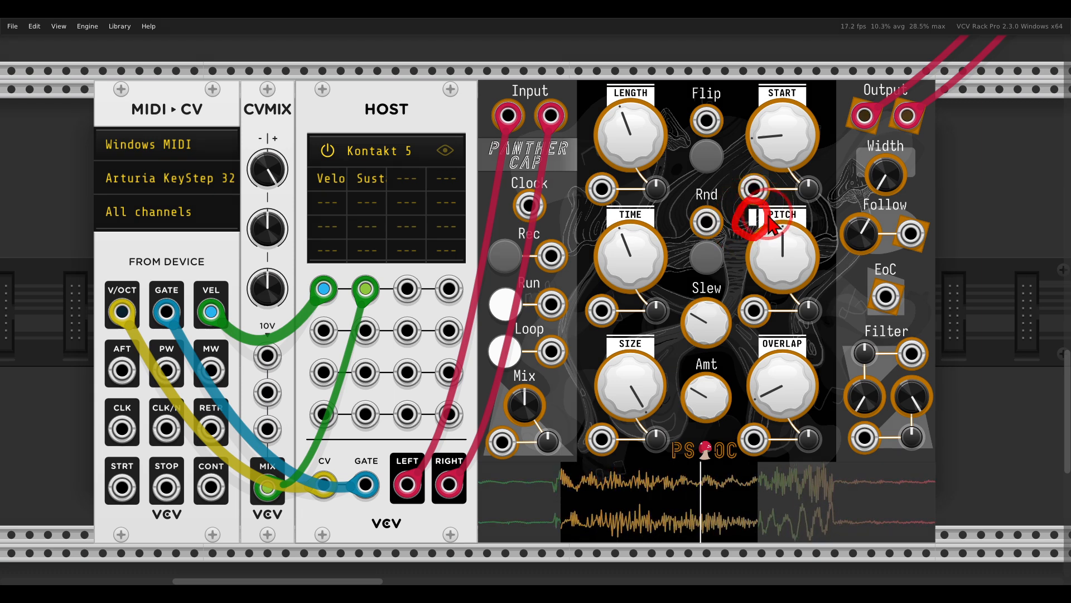
pyautogui.click(755, 221)
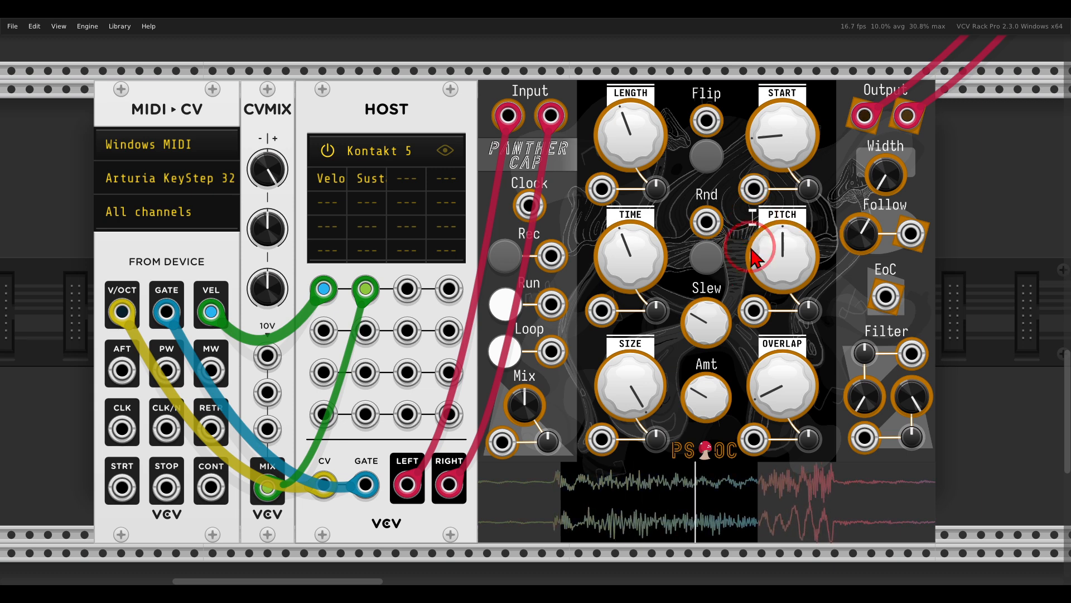
pyautogui.click(755, 309)
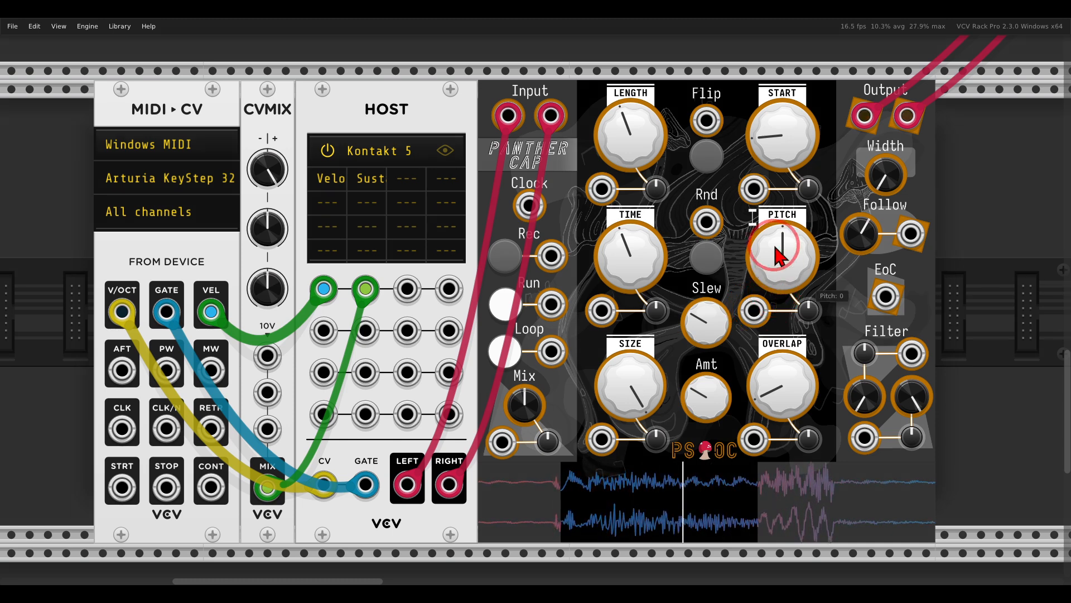
pyautogui.moveTo(775, 255)
pyautogui.moveTo(775, 256); pyautogui.dragTo(764, 235)
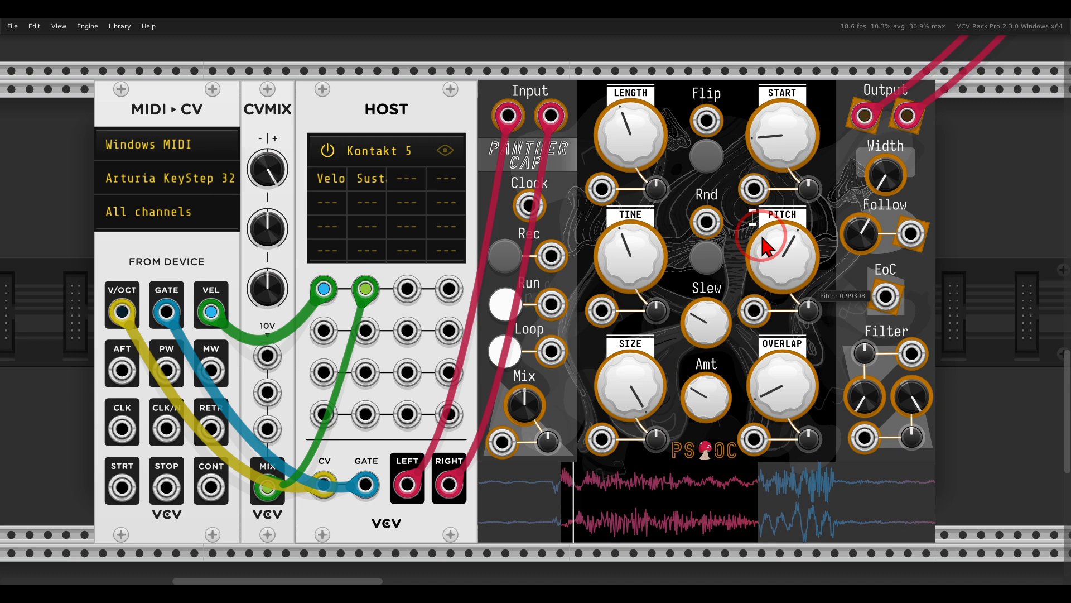
pyautogui.doubleClick(785, 253)
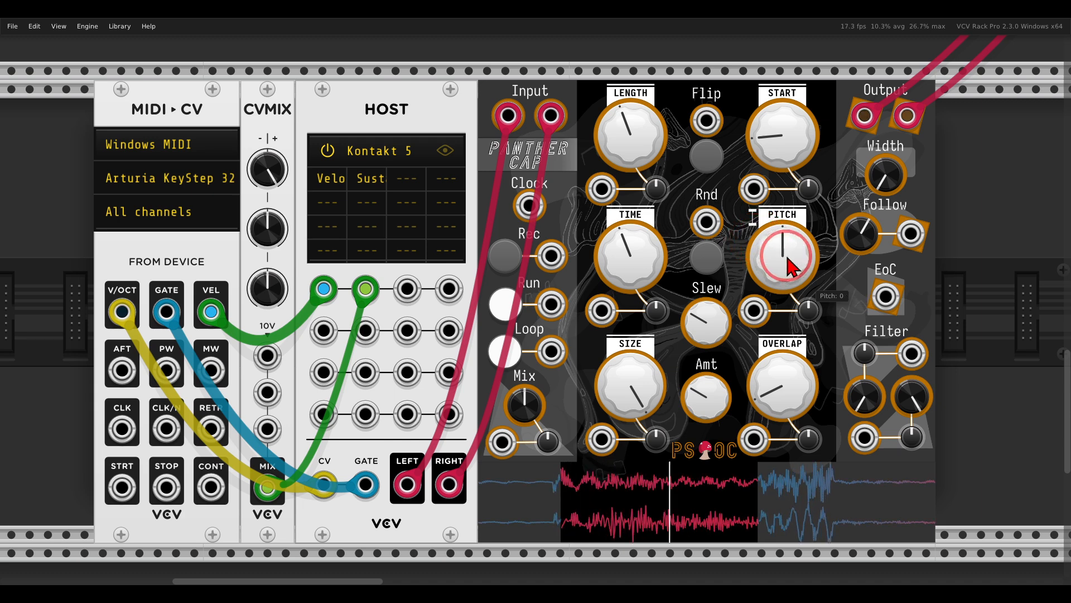
# Step: Set the pitch quantization to Octaves + 5ths and sweep the Pitch value to try it
pyautogui.click(754, 218)
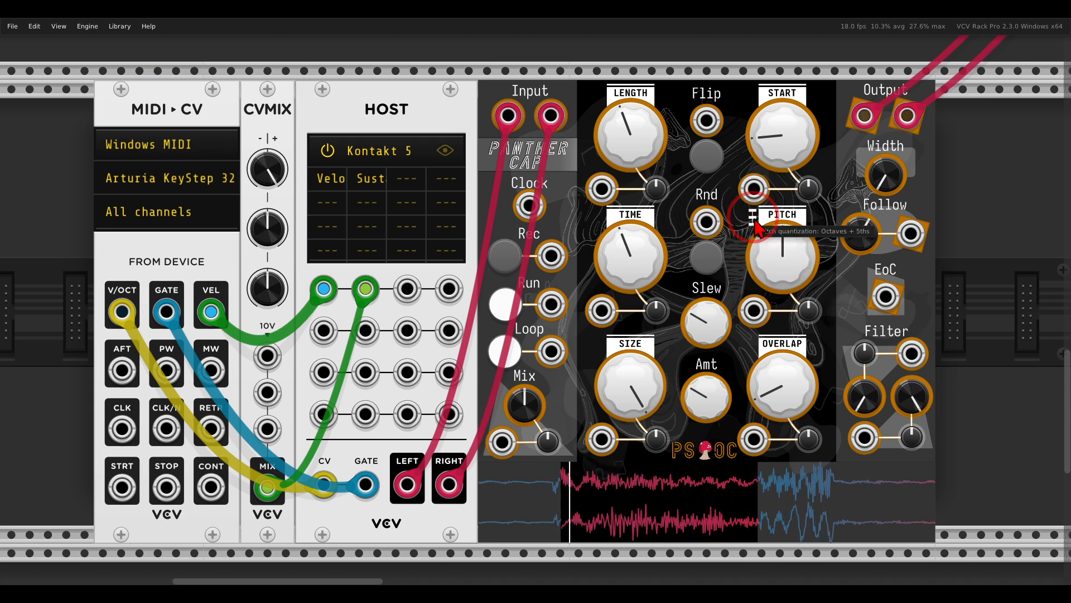
pyautogui.moveTo(773, 231)
pyautogui.mouseDown()
pyautogui.moveTo(776, 252)
pyautogui.moveTo(766, 215)
pyautogui.mouseUp()
pyautogui.moveTo(764, 213); pyautogui.dragTo(767, 228)
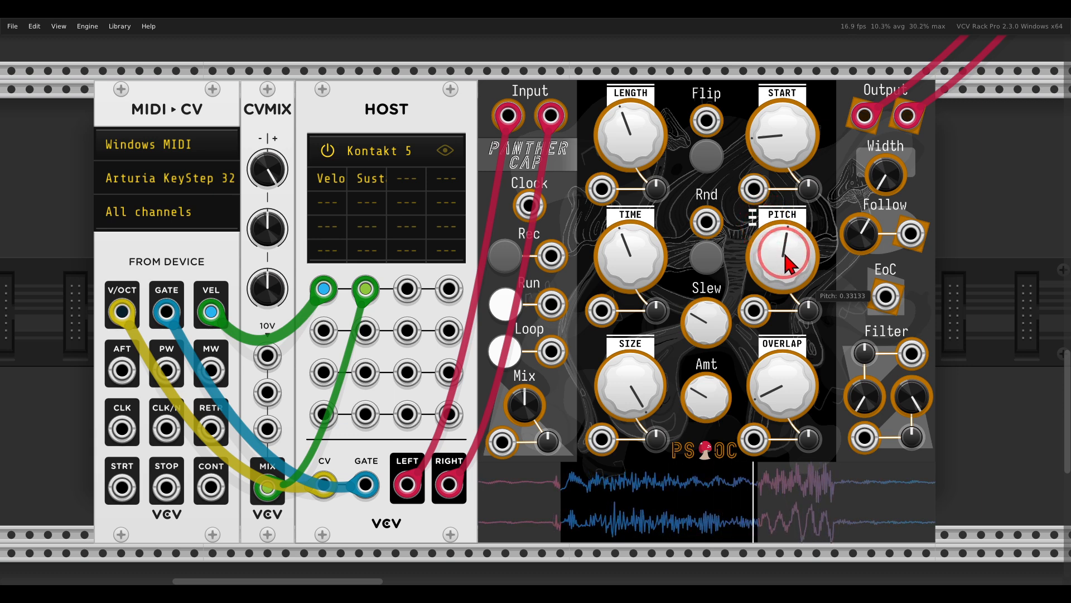
# Step: Reset Pitch and Time to 0 and return the pitch quantization to its previous mode
pyautogui.doubleClick(631, 266)
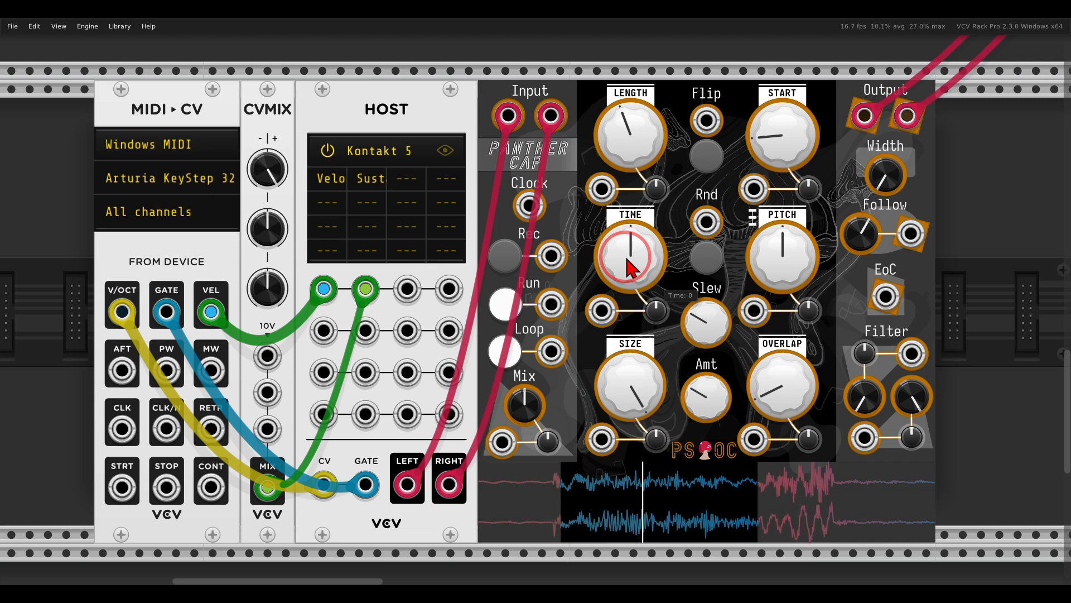
pyautogui.click(751, 220)
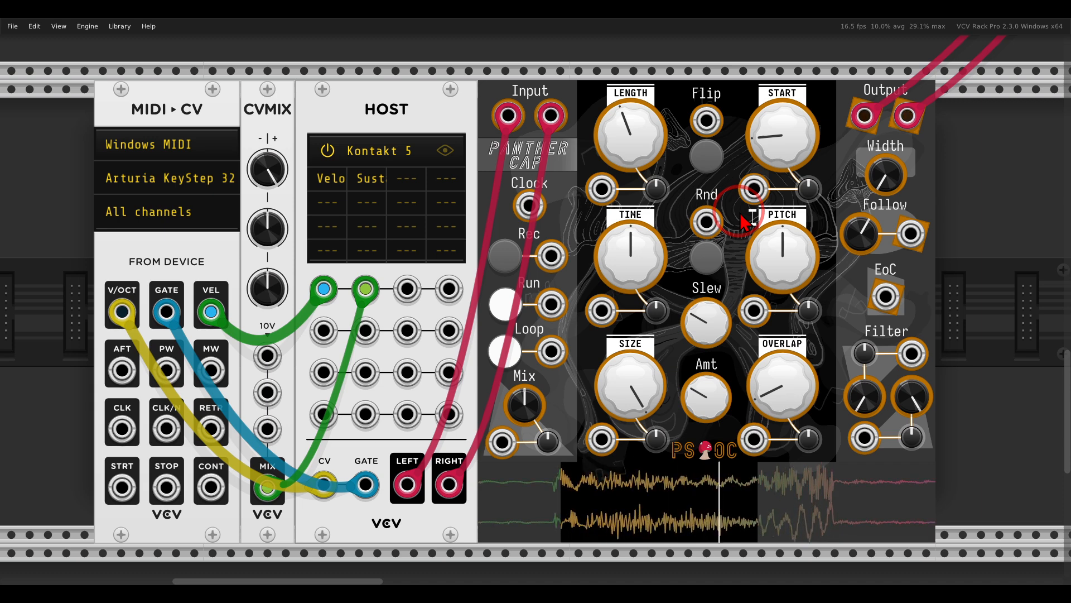
# Step: Lower Time slightly and narrow the filter by reducing its high cutoff and raising Low Cutoff to about 94 Hz
pyautogui.moveTo(954, 352)
pyautogui.mouseDown()
pyautogui.moveTo(835, 337)
pyautogui.moveTo(926, 438)
pyautogui.moveTo(947, 338)
pyautogui.mouseUp()
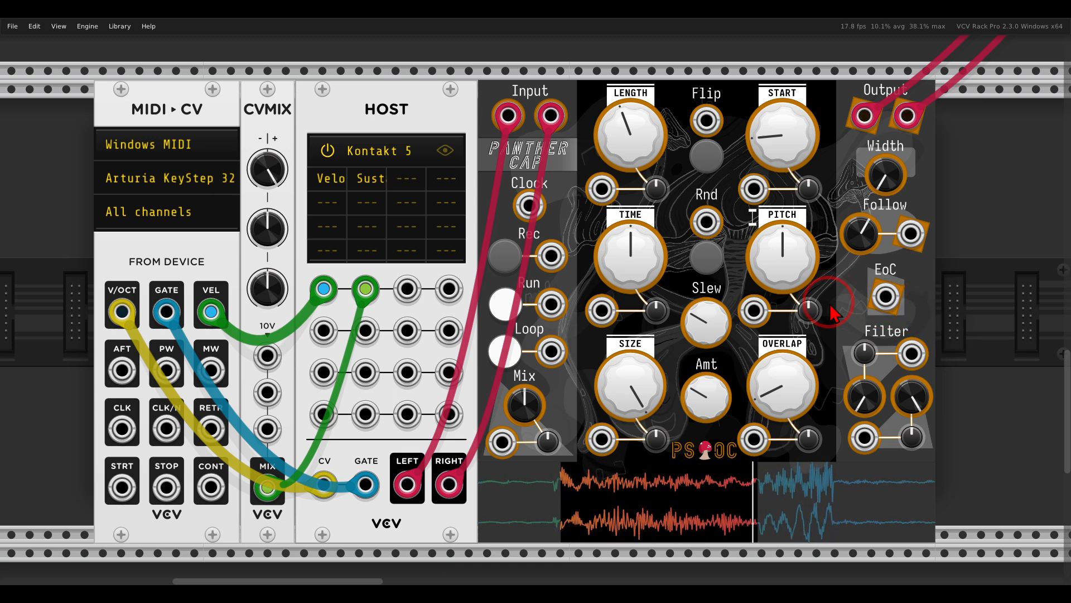
pyautogui.moveTo(649, 265)
pyautogui.moveTo(649, 265)
pyautogui.mouseDown()
pyautogui.moveTo(654, 293)
pyautogui.moveTo(652, 269)
pyautogui.mouseUp()
pyautogui.moveTo(912, 396)
pyautogui.mouseDown()
pyautogui.moveTo(912, 429)
pyautogui.moveTo(914, 414)
pyautogui.mouseUp()
pyautogui.click(846, 355)
pyautogui.moveTo(635, 262)
pyautogui.mouseDown()
pyautogui.moveTo(646, 240)
pyautogui.moveTo(653, 258)
pyautogui.mouseUp()
pyautogui.moveTo(859, 403); pyautogui.dragTo(842, 353)
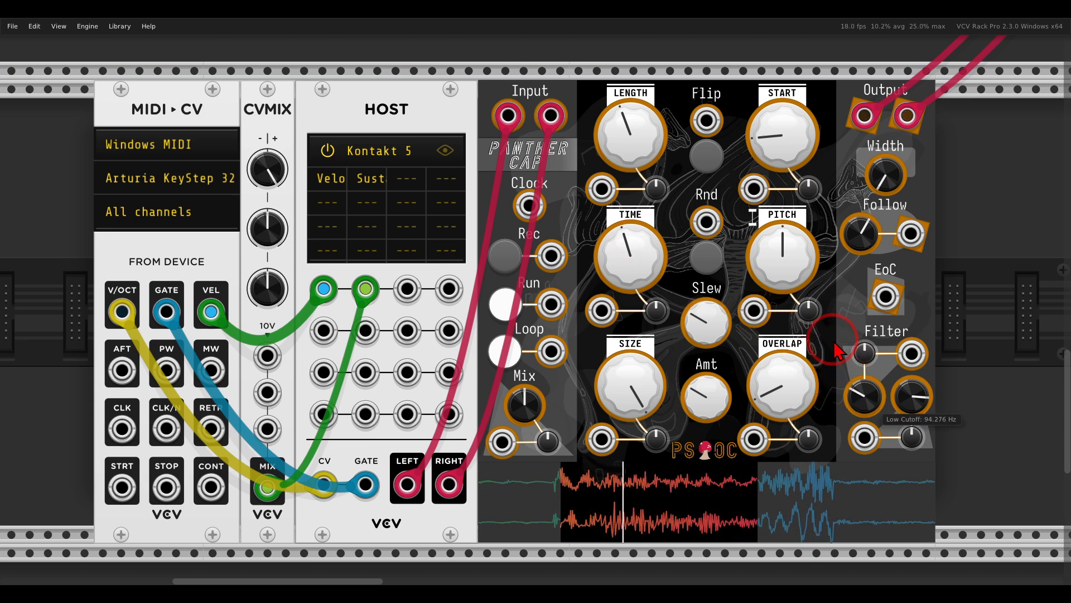
# Step: Widen the filter with the high cutoff near its maximum and Low Cutoff at its minimum, and reset Time to 0
pyautogui.click(892, 442)
pyautogui.moveTo(916, 406); pyautogui.dragTo(844, 356)
pyautogui.click(866, 397)
pyautogui.moveTo(866, 395); pyautogui.dragTo(885, 467)
pyautogui.click(632, 251)
pyautogui.doubleClick(632, 249)
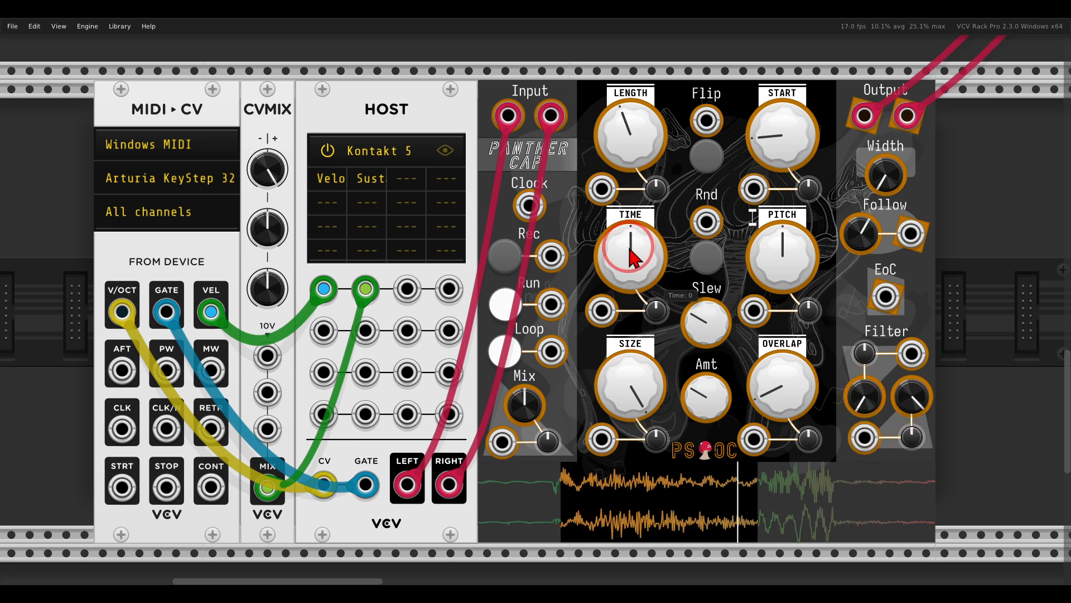
# Step: Turn on the Panther Cap option that makes the Time knob affect pitch
pyautogui.moveTo(642, 192)
pyautogui.mouseDown()
pyautogui.moveTo(594, 229)
pyautogui.moveTo(664, 235)
pyautogui.moveTo(646, 209)
pyautogui.mouseUp()
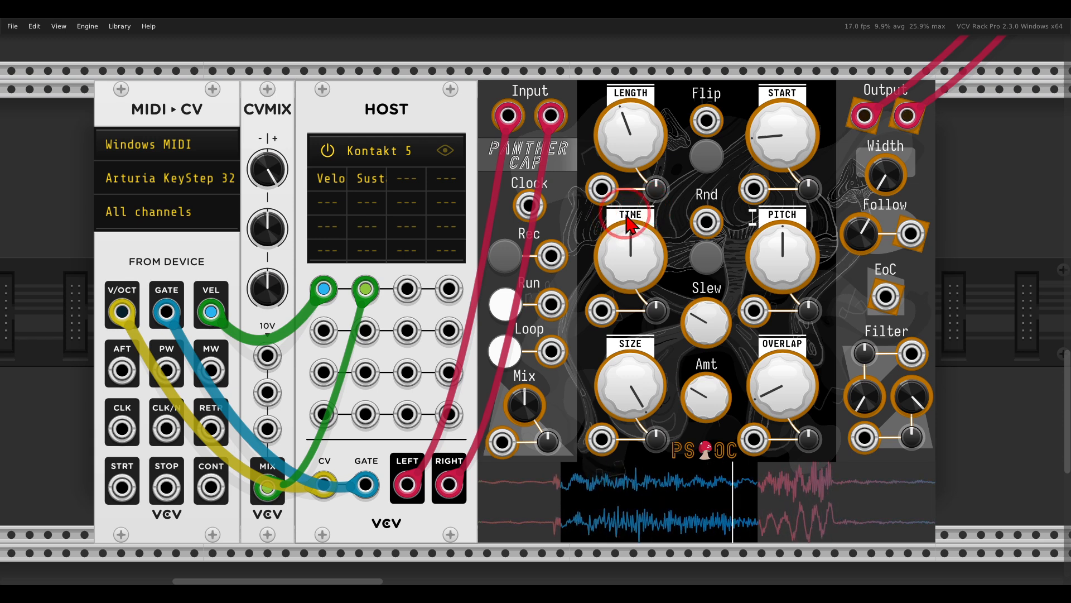
pyautogui.rightClick(678, 104)
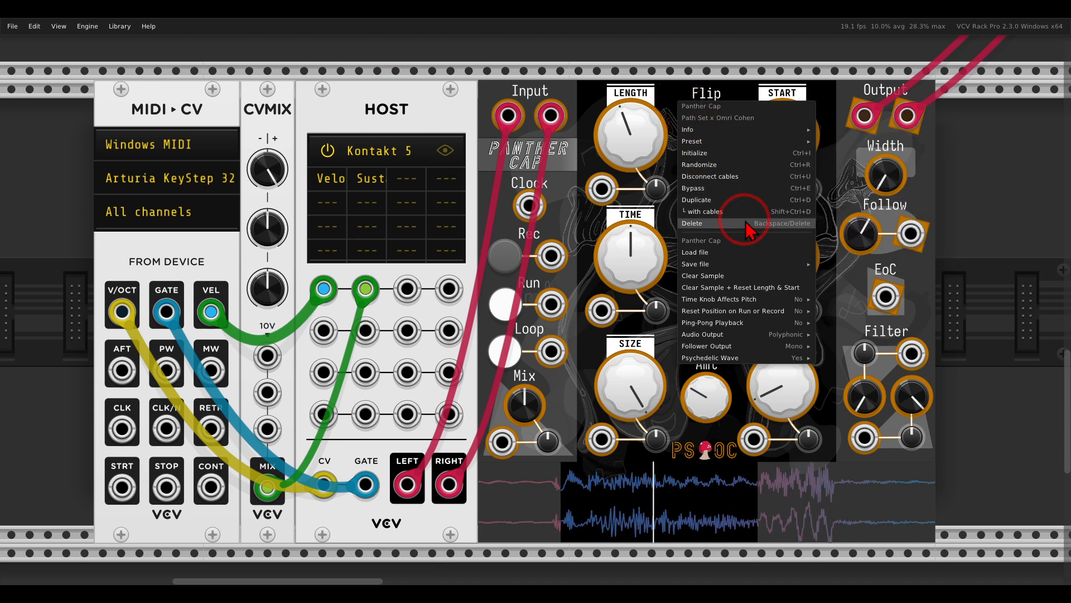
pyautogui.moveTo(719, 303)
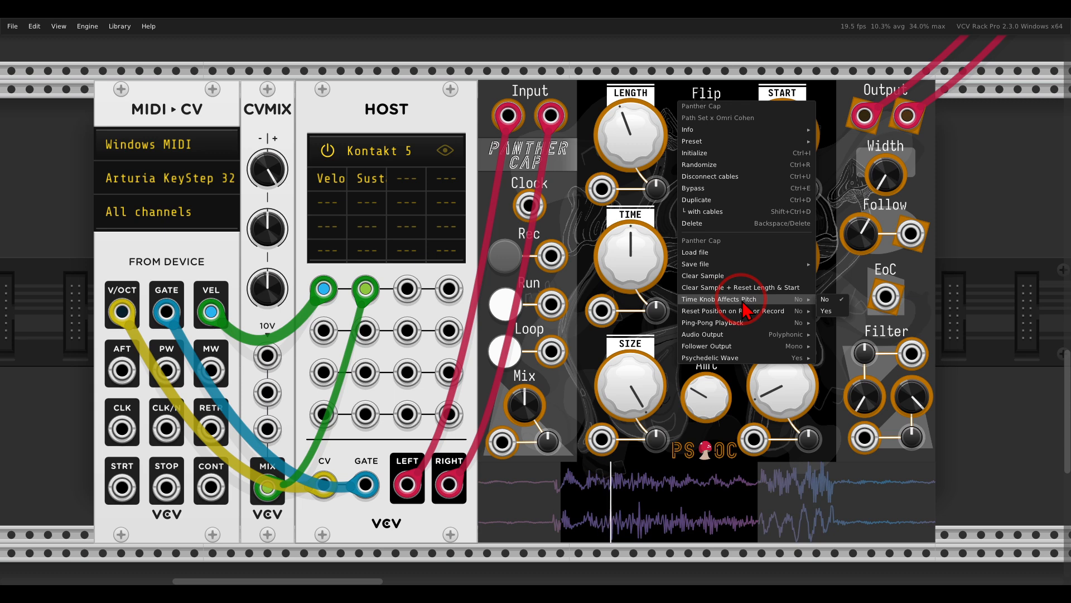
pyautogui.click(827, 311)
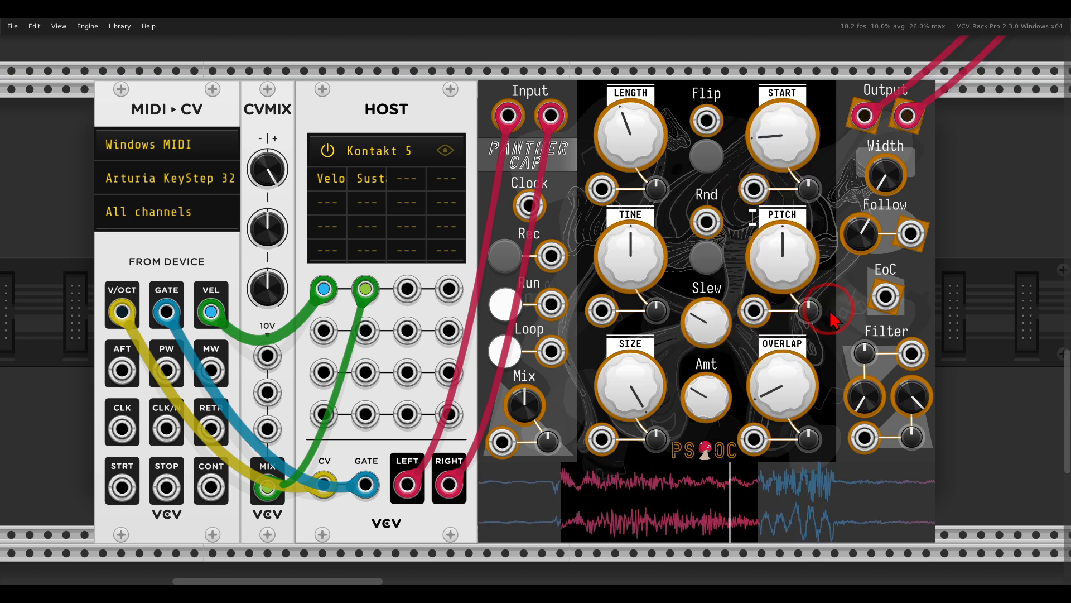
# Step: Lower Time below 0 and raise Pitch above 0 to combine slower playback with a higher pitch
pyautogui.rightClick(616, 245)
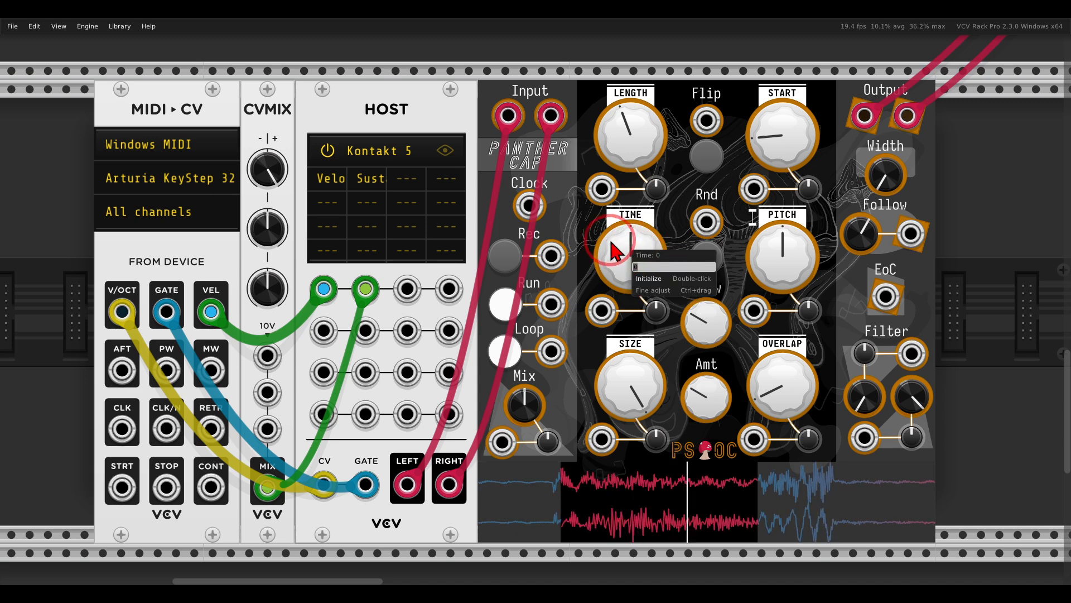
pyautogui.write('1')
pyautogui.press('Return')
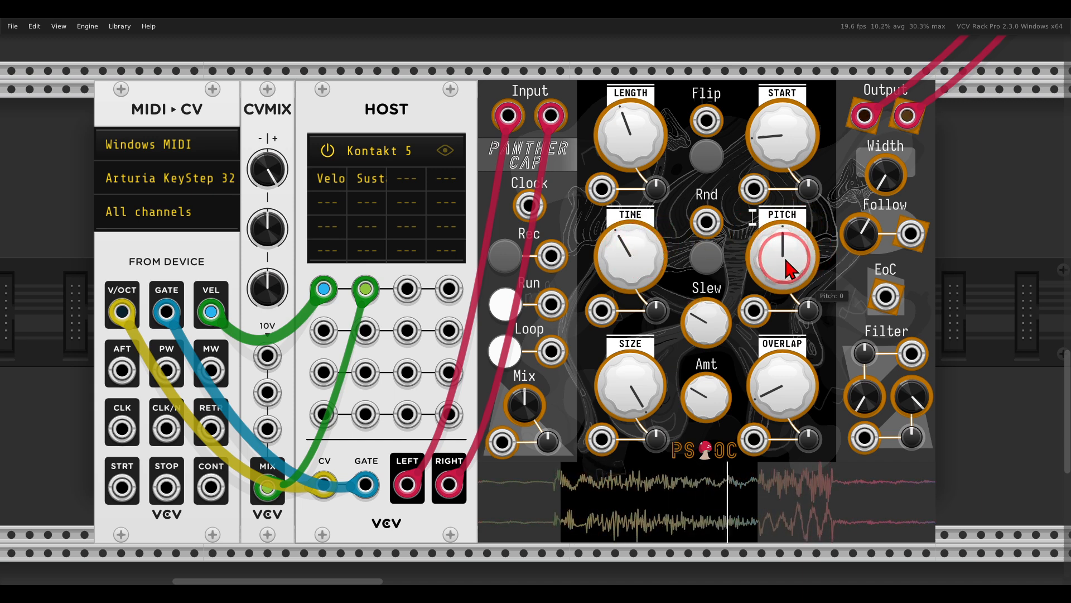
pyautogui.moveTo(782, 255); pyautogui.dragTo(769, 283)
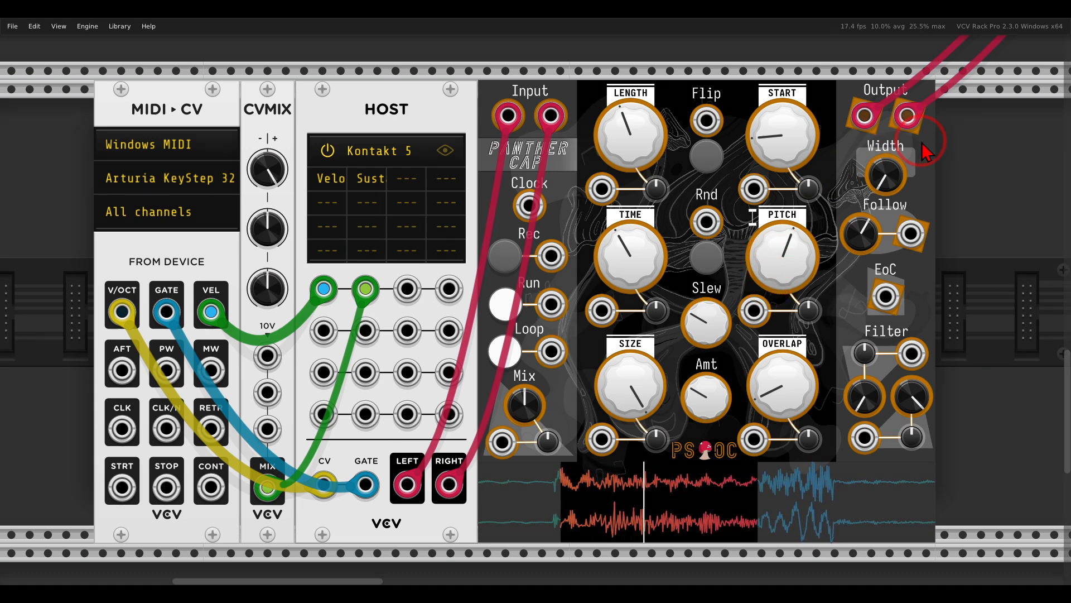
# Step: Raise Width and shorten the playback region to a narrow slice with Start at about 0.30
pyautogui.moveTo(875, 134)
pyautogui.mouseDown()
pyautogui.moveTo(856, 179)
pyautogui.moveTo(915, 204)
pyautogui.moveTo(925, 148)
pyautogui.moveTo(919, 176)
pyautogui.mouseUp()
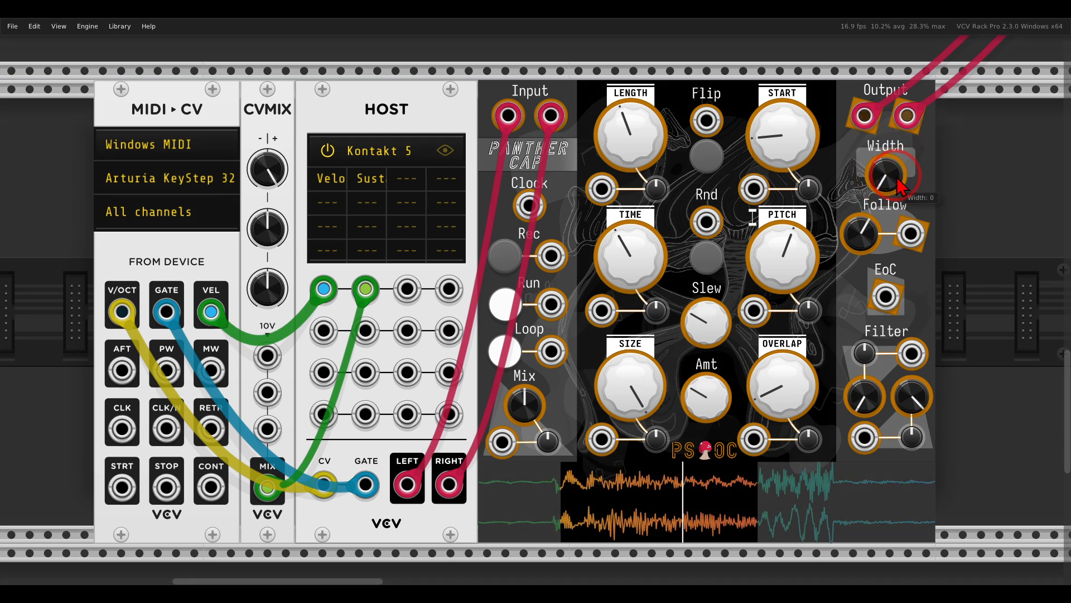
pyautogui.moveTo(886, 156)
pyautogui.mouseDown()
pyautogui.moveTo(864, 124)
pyautogui.moveTo(851, 61)
pyautogui.moveTo(873, 162)
pyautogui.moveTo(837, 177)
pyautogui.mouseUp()
pyautogui.moveTo(651, 167)
pyautogui.mouseDown()
pyautogui.moveTo(651, 149)
pyautogui.moveTo(658, 155)
pyautogui.moveTo(636, 131)
pyautogui.moveTo(638, 167)
pyautogui.mouseUp()
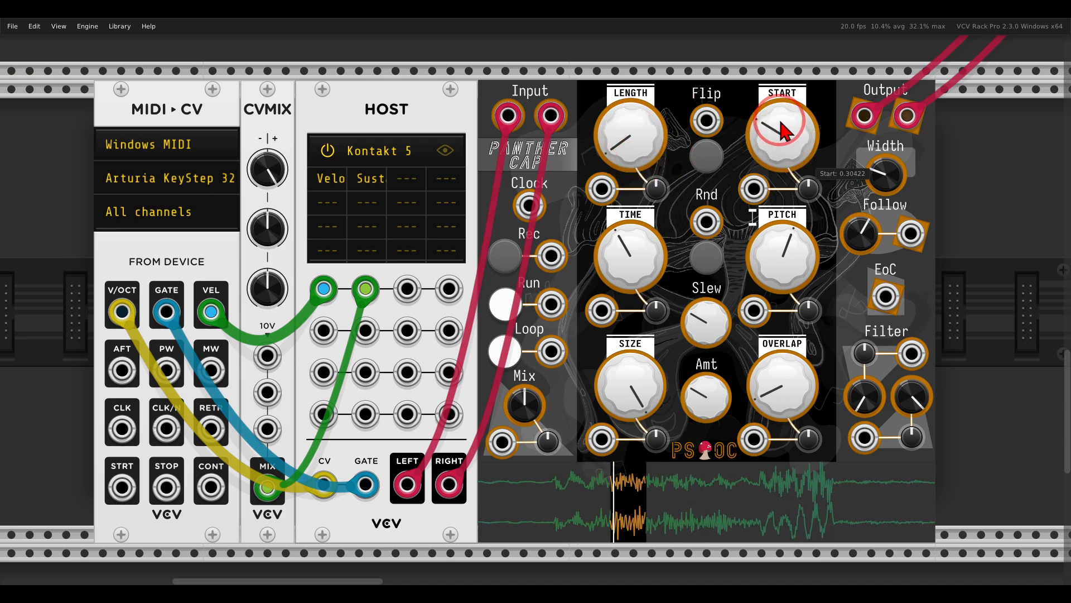
# Step: Vary the grain Size and Overlap while moving the Start position of the short playback region
pyautogui.moveTo(649, 351); pyautogui.dragTo(648, 509)
pyautogui.moveTo(781, 416); pyautogui.dragTo(757, 273)
pyautogui.moveTo(766, 144)
pyautogui.mouseDown()
pyautogui.moveTo(763, 121)
pyautogui.moveTo(764, 163)
pyautogui.mouseUp()
pyautogui.moveTo(633, 382); pyautogui.dragTo(633, 435)
pyautogui.moveTo(780, 379); pyautogui.dragTo(799, 509)
pyautogui.moveTo(773, 134); pyautogui.dragTo(787, 192)
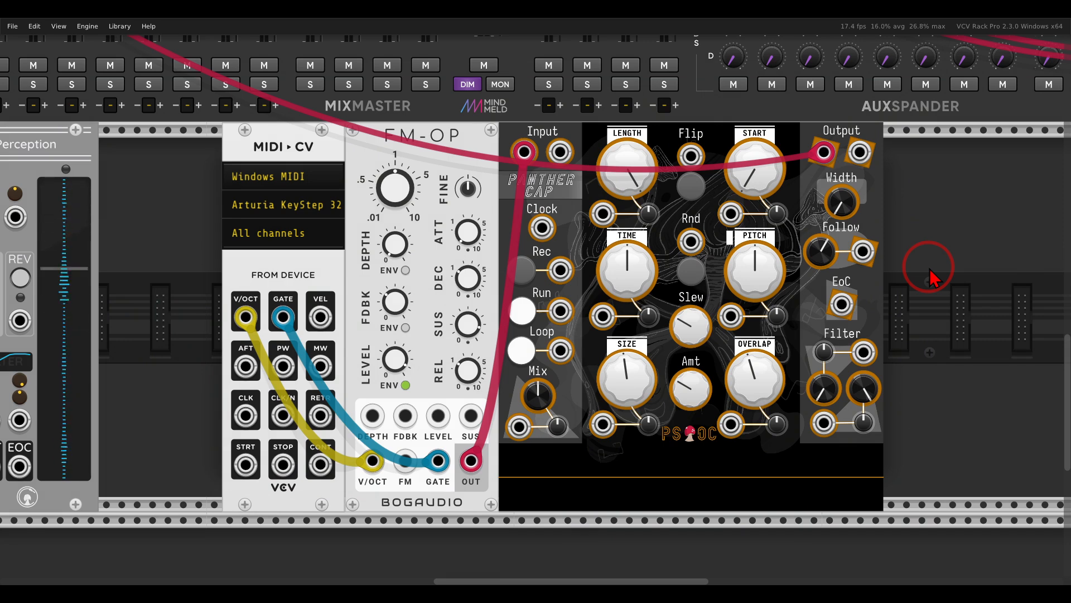
# Step: Unmute the first two MixMaster channels so the sequenced drums play alongside the FM-OP and Panther Cap
pyautogui.moveTo(219, 284); pyautogui.dragTo(954, 259)
pyautogui.moveTo(321, 105)
pyautogui.mouseDown()
pyautogui.moveTo(193, 115)
pyautogui.moveTo(338, 151)
pyautogui.mouseUp()
pyautogui.moveTo(619, 116)
pyautogui.mouseDown()
pyautogui.moveTo(449, 134)
pyautogui.moveTo(667, 140)
pyautogui.moveTo(642, 146)
pyautogui.mouseUp()
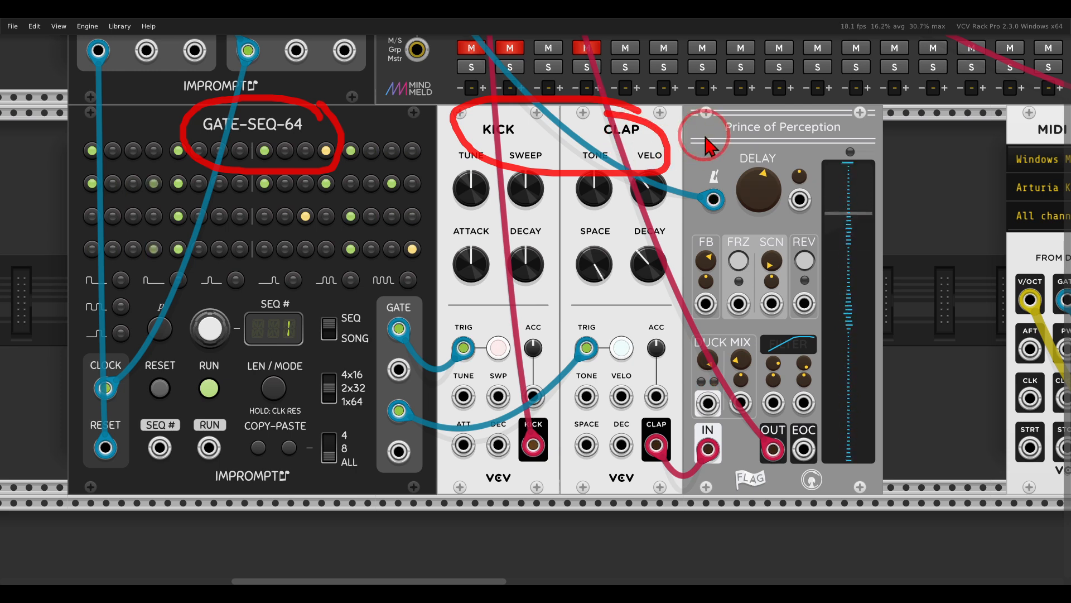
pyautogui.click(472, 48)
pyautogui.click(509, 48)
pyautogui.moveTo(921, 328); pyautogui.dragTo(438, 344)
pyautogui.moveTo(784, 321); pyautogui.dragTo(513, 289)
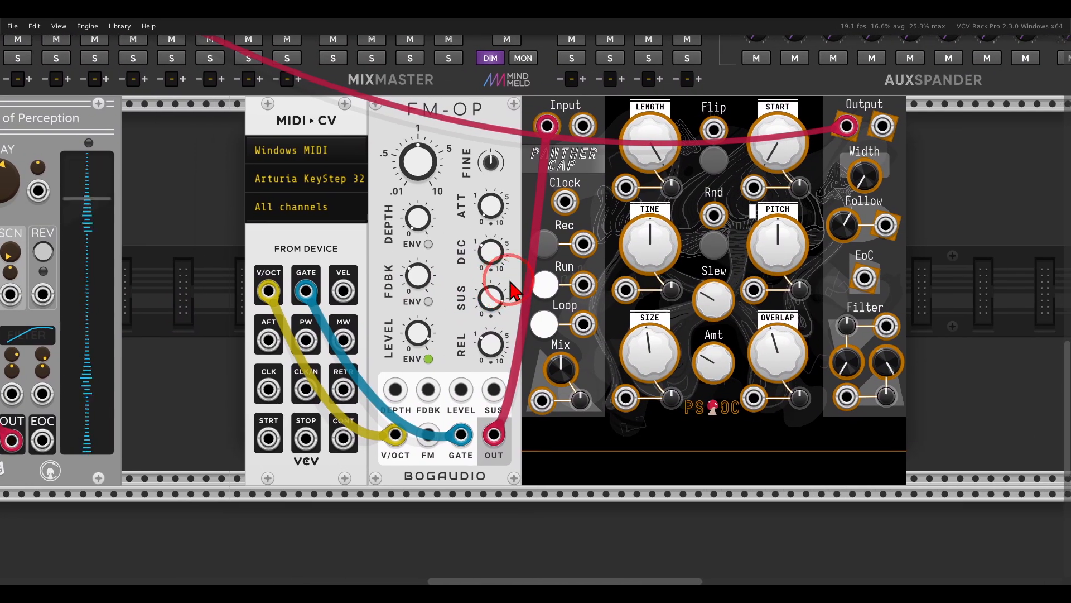
# Step: Record a short FM-OP phrase into Panther Cap and stop the recording
pyautogui.moveTo(477, 106)
pyautogui.mouseDown()
pyautogui.moveTo(424, 83)
pyautogui.moveTo(446, 150)
pyautogui.moveTo(482, 100)
pyautogui.moveTo(904, 215)
pyautogui.moveTo(950, 195)
pyautogui.mouseUp()
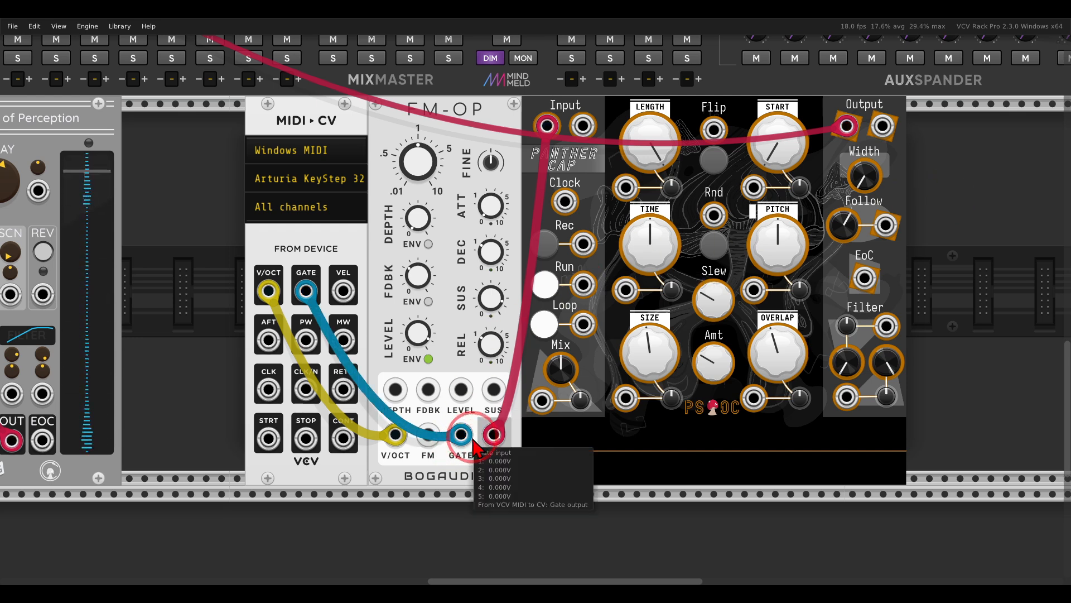
pyautogui.click(547, 125)
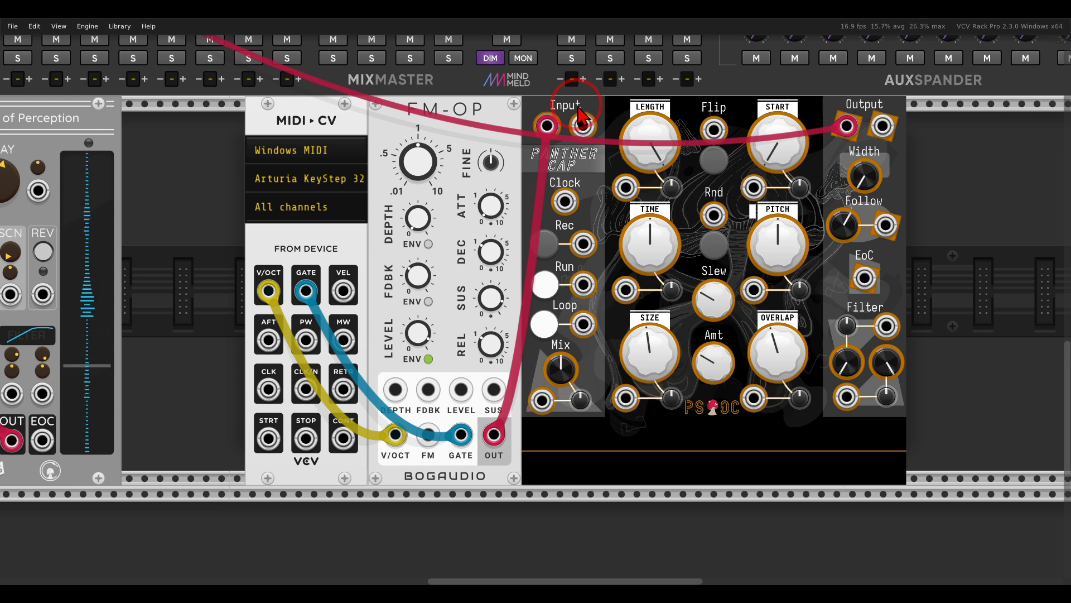
pyautogui.click(544, 244)
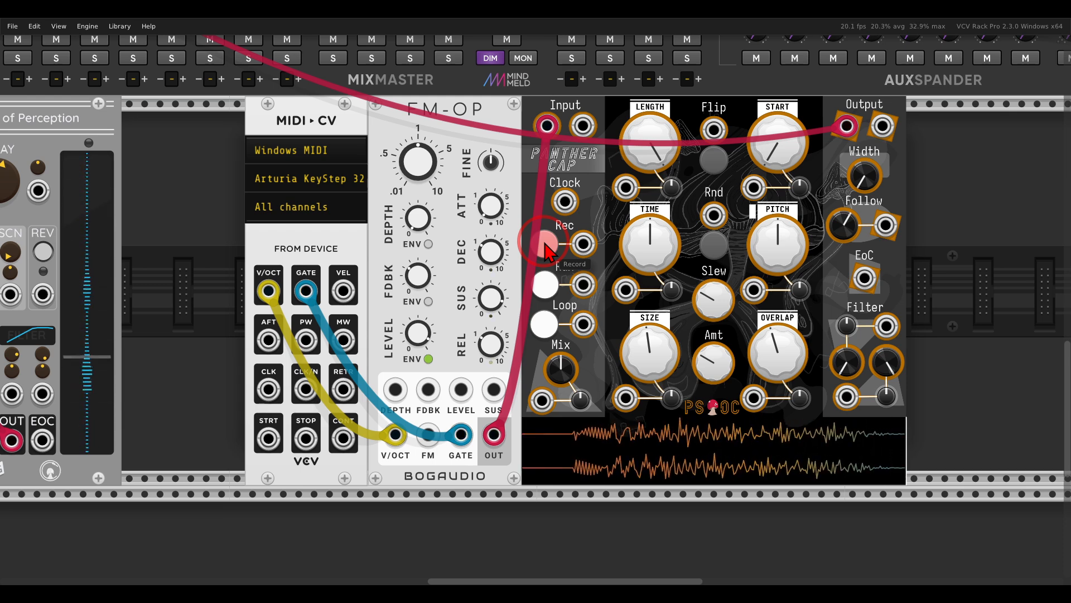
pyautogui.click(545, 244)
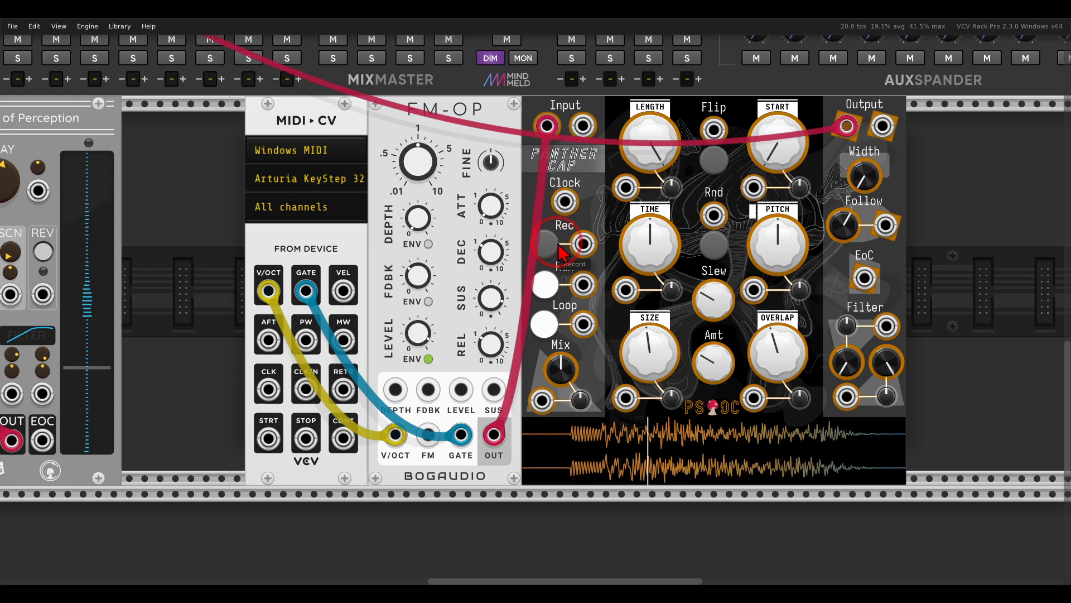
# Step: Trim the recorded sample by raising Start slightly and setting Length to about 0.77
pyautogui.moveTo(647, 142); pyautogui.dragTo(647, 144)
pyautogui.moveTo(775, 157); pyautogui.dragTo(759, 137)
pyautogui.moveTo(661, 142); pyautogui.dragTo(664, 147)
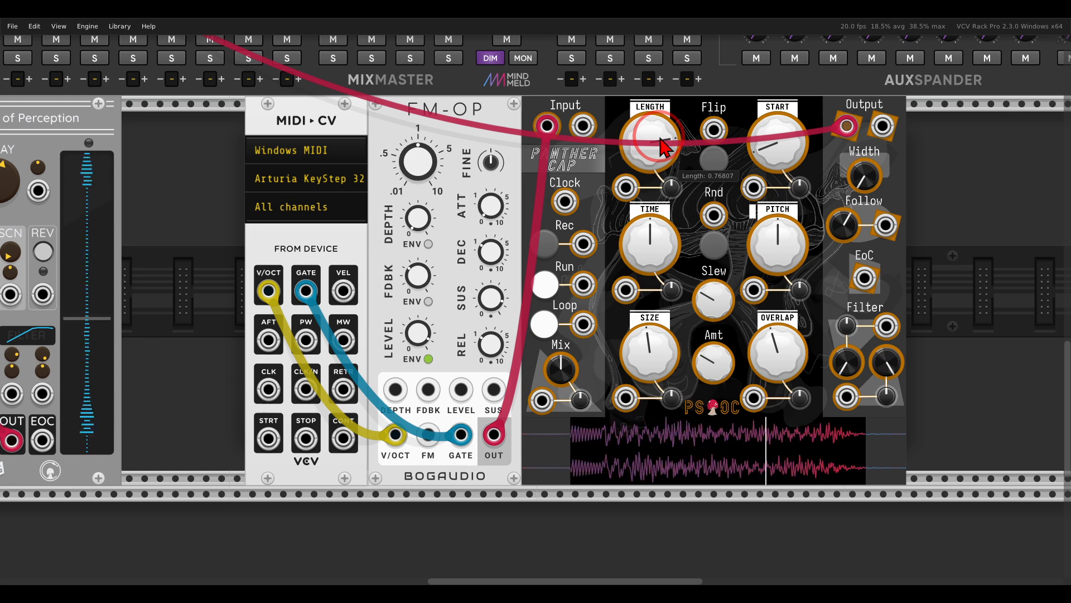
# Step: Patch the Clocked master clock output to Panther Cap's Run input and turn Loop off
pyautogui.scroll(-3, 357, 184)
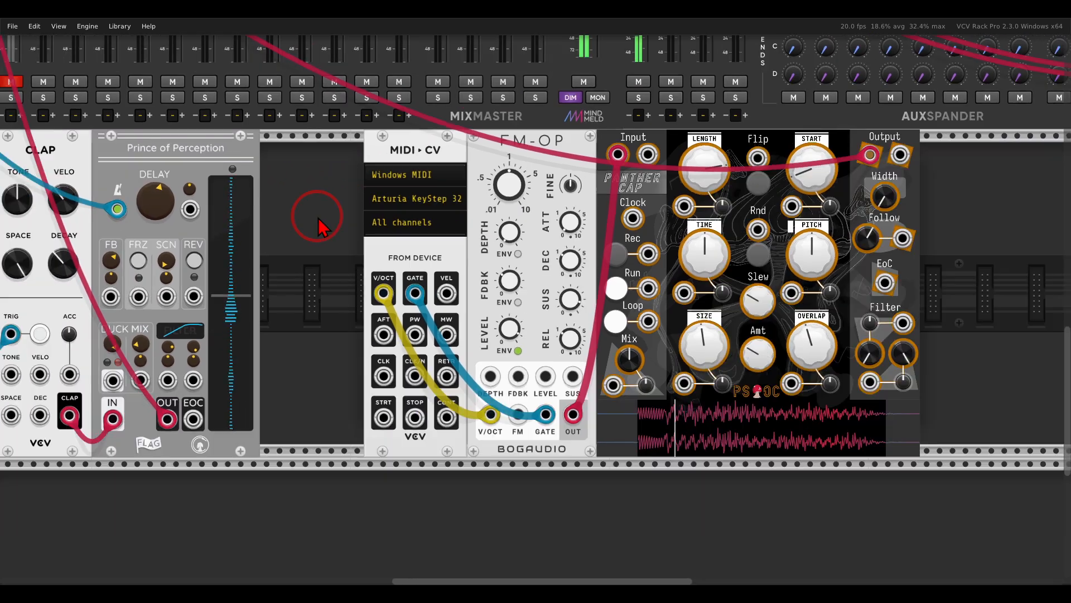
pyautogui.hscroll(-8, 318, 226)
pyautogui.scroll(5, 318, 226)
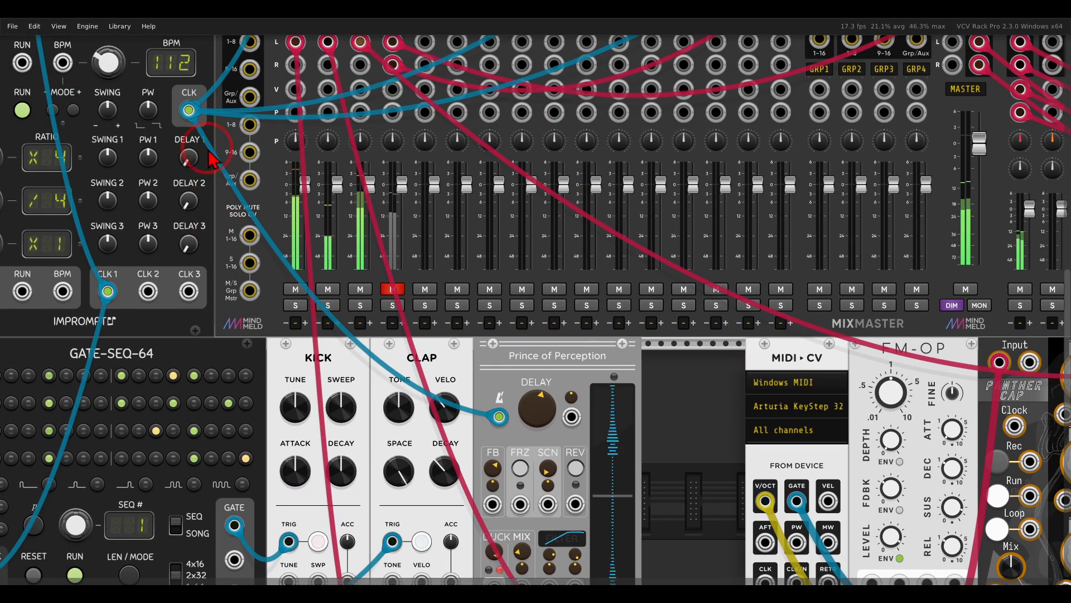
pyautogui.moveTo(188, 110); pyautogui.dragTo(864, 497)
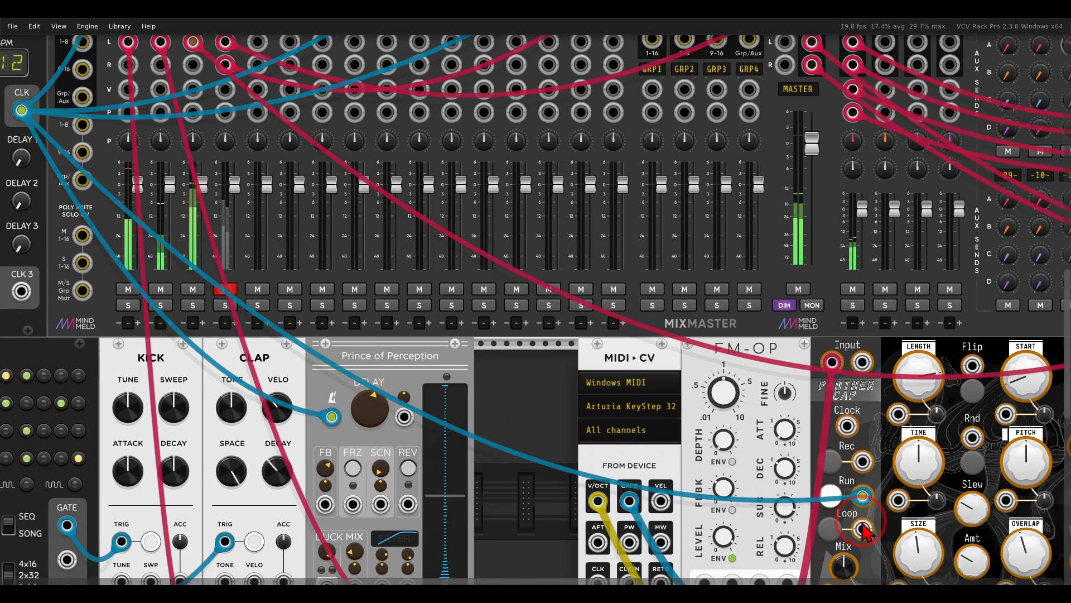
pyautogui.scroll(6, 866, 522)
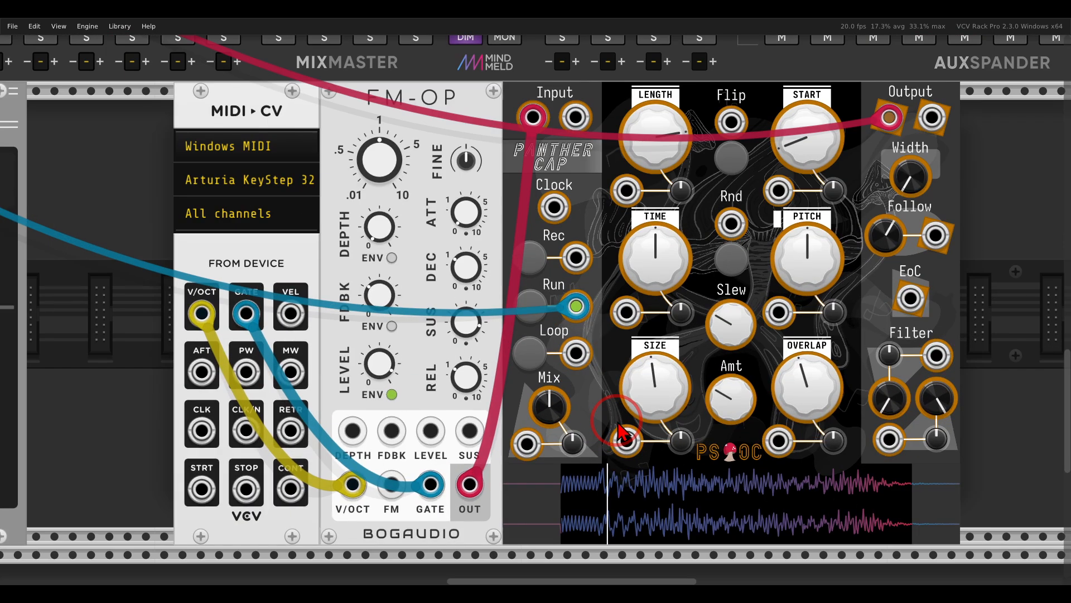
pyautogui.scroll(-1, 621, 432)
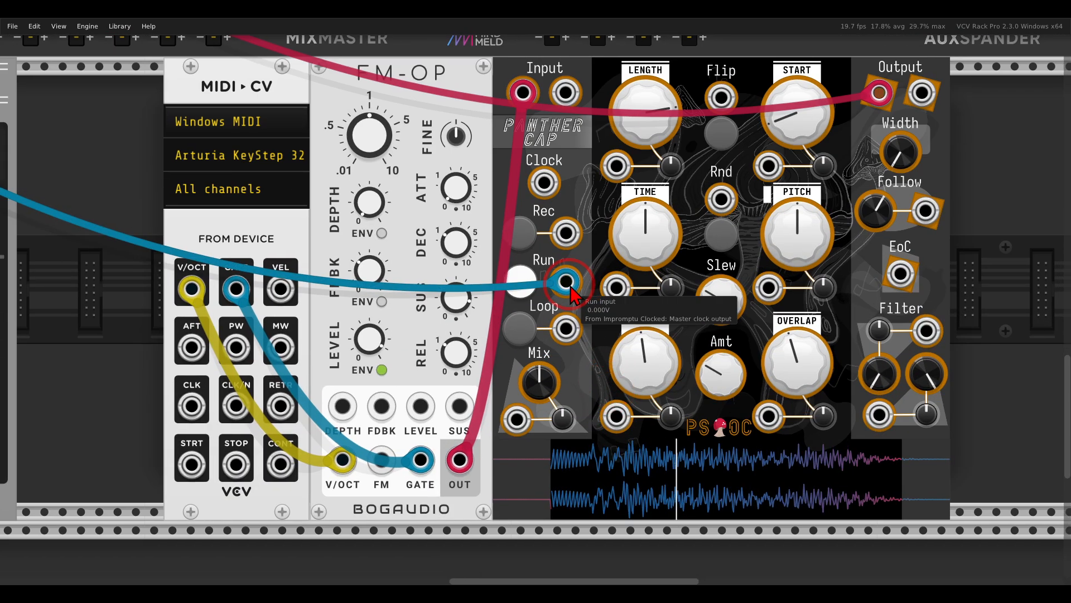
pyautogui.scroll(1, 591, 319)
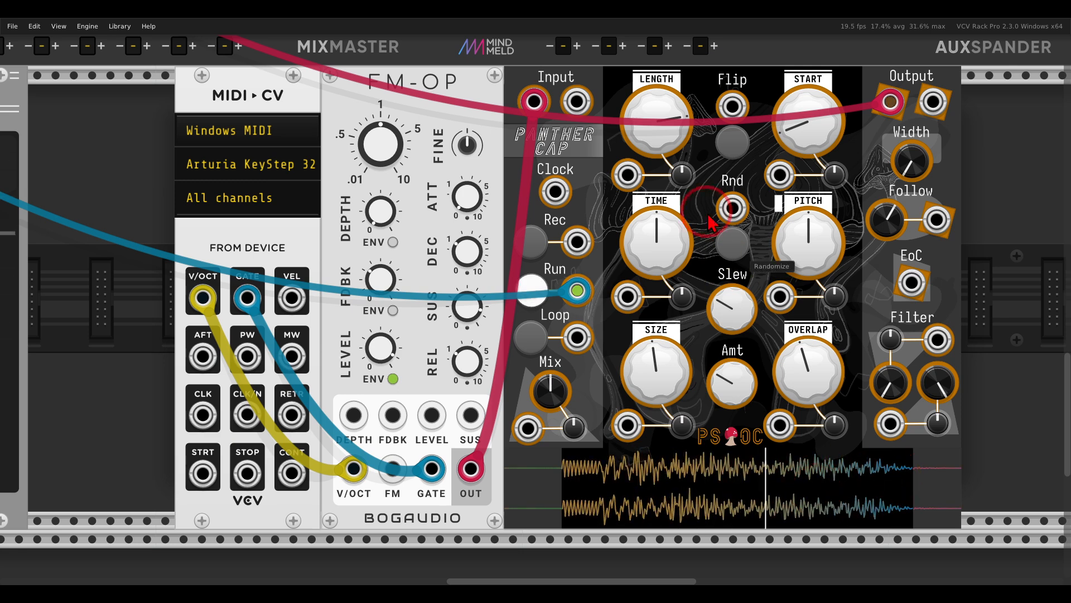
# Step: Set Panther Cap's Reset Position on Run or Record option to Yes
pyautogui.rightClick(705, 100)
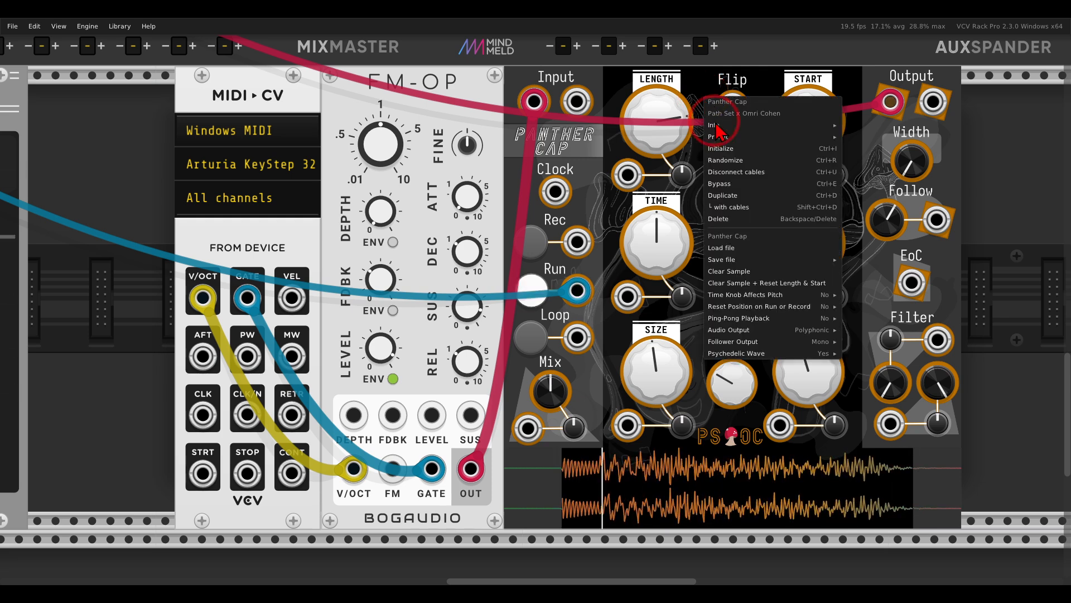
pyautogui.moveTo(746, 308)
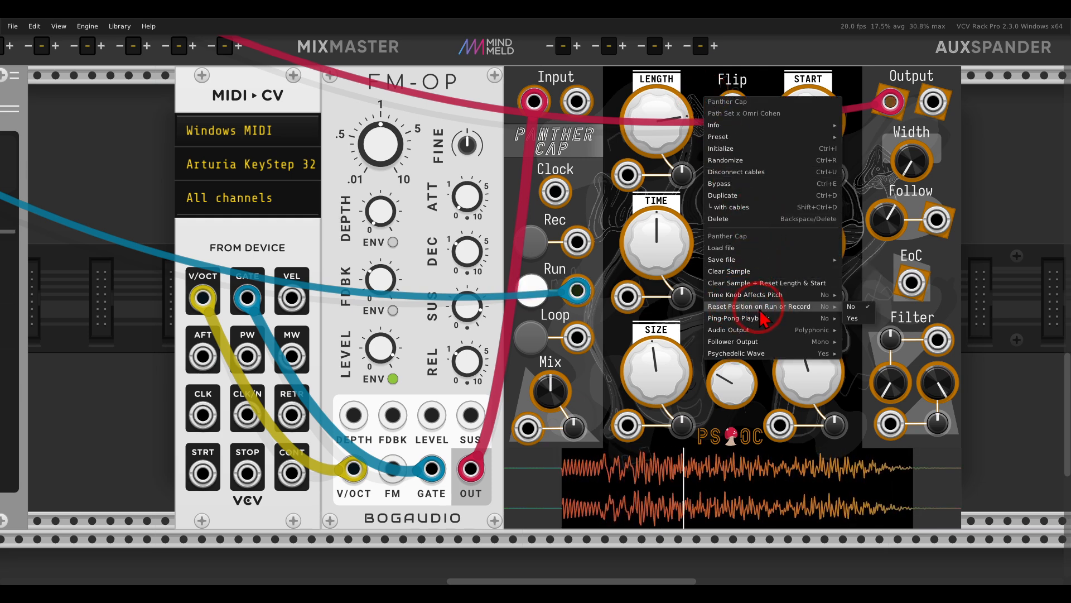
pyautogui.click(854, 318)
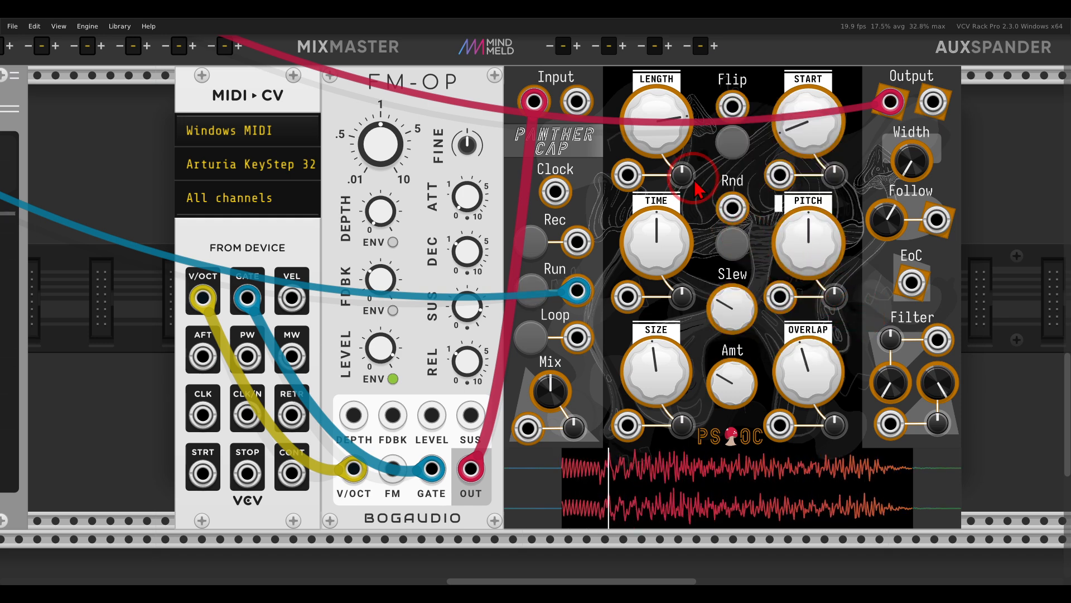
# Step: Shorten Length and sweep Start through the sample, ending at about 0.33
pyautogui.moveTo(677, 134); pyautogui.dragTo(677, 232)
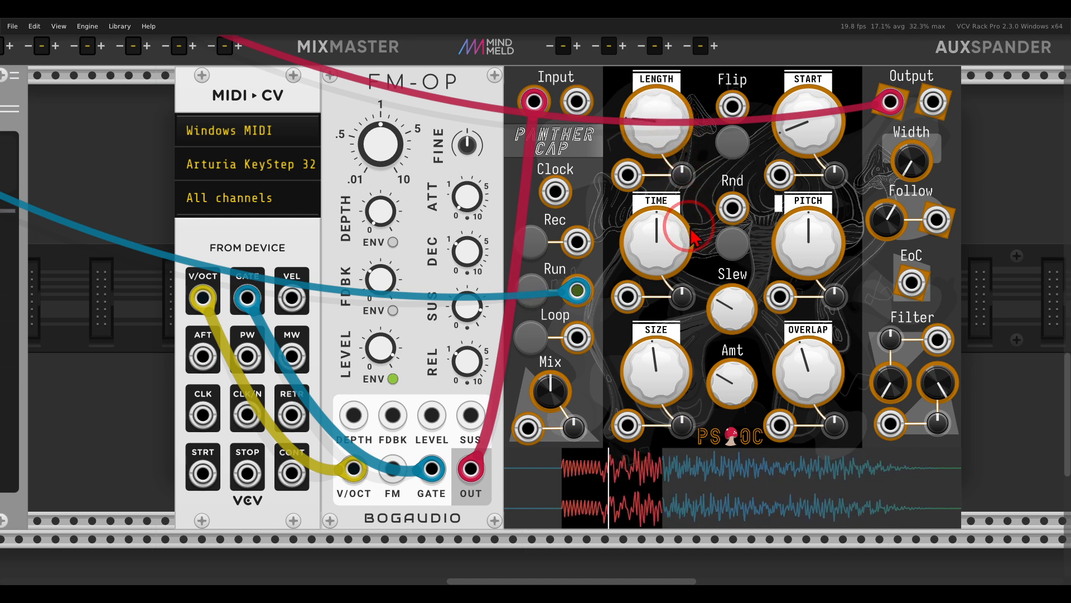
pyautogui.moveTo(812, 147)
pyautogui.moveTo(812, 148); pyautogui.dragTo(777, 110)
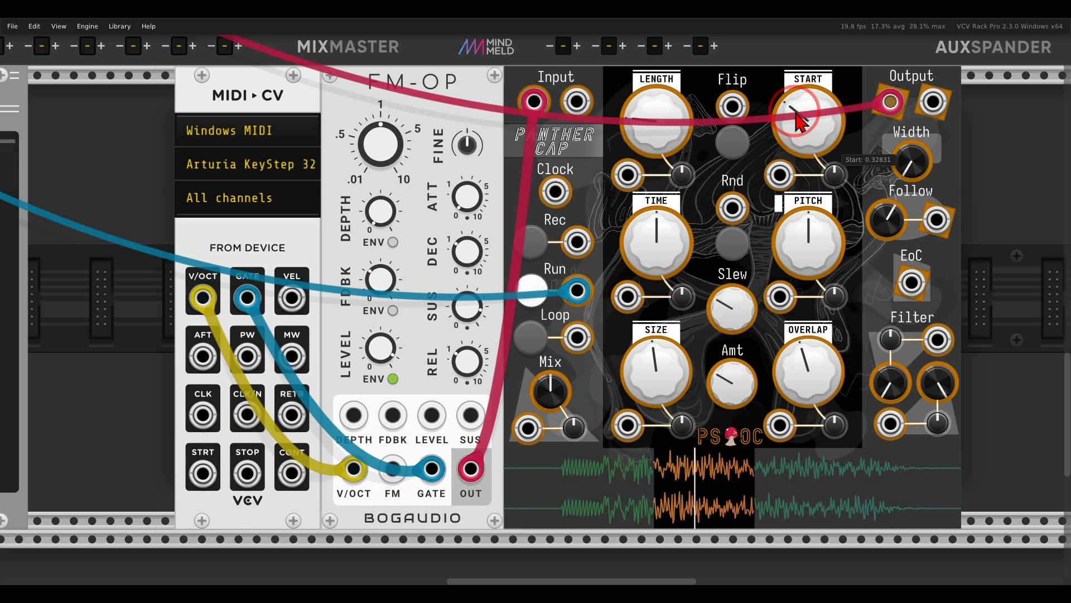
# Step: Clear the sample together with resetting Length and Start, and unplug the clock cable from the Run input
pyautogui.rightClick(697, 92)
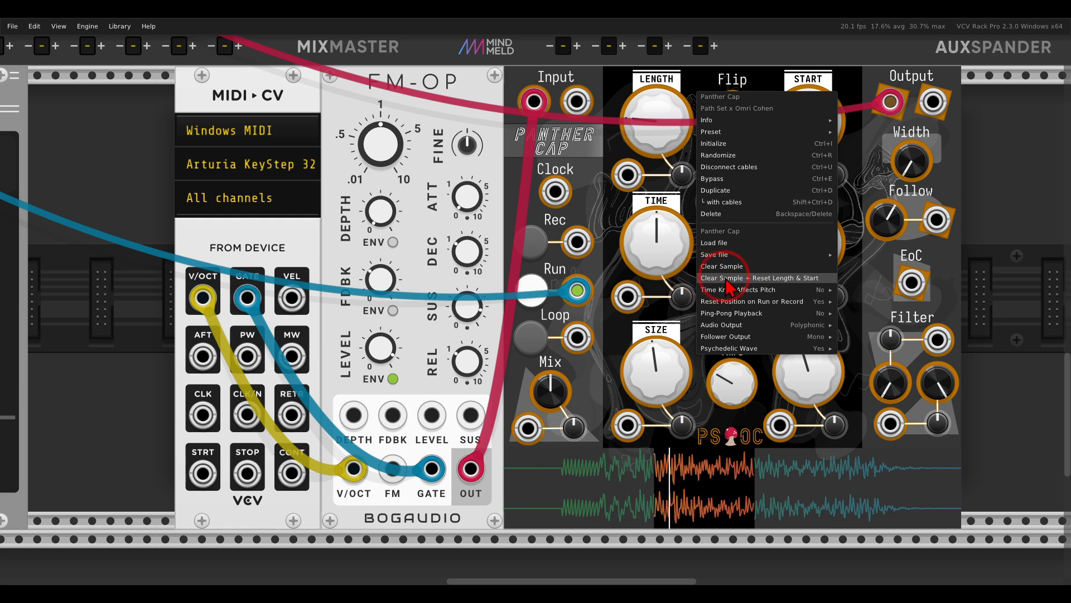
pyautogui.click(783, 278)
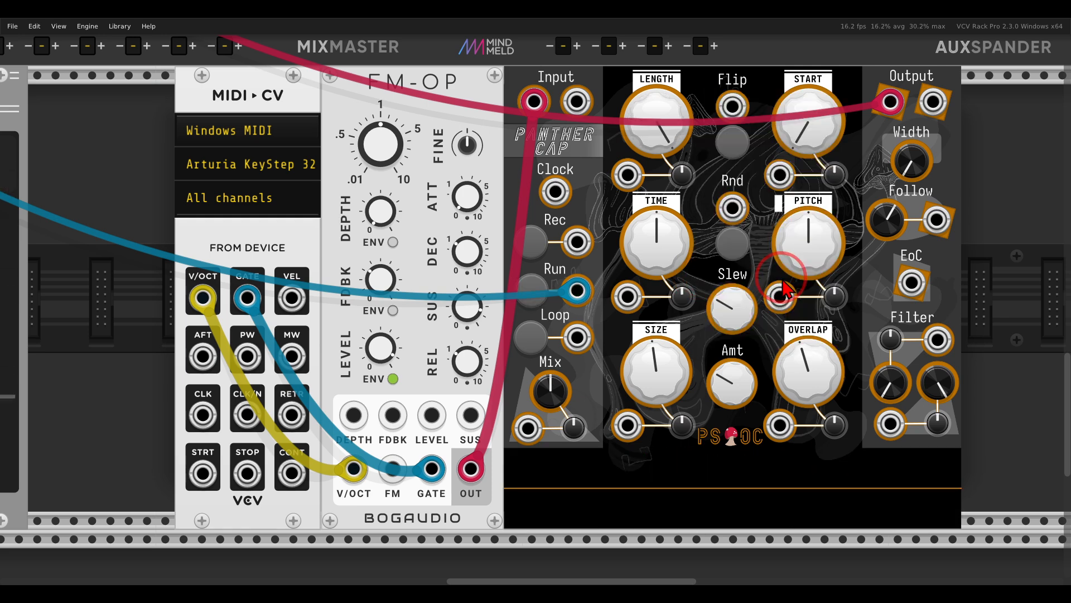
pyautogui.moveTo(577, 290); pyautogui.dragTo(592, 276)
# Step: Patch the CLK 2 output of Clocked to Panther Cap's Clock input
pyautogui.hscroll(-2, 413, 235)
pyautogui.scroll(-3, 430, 232)
pyautogui.hscroll(-5, 290, 195)
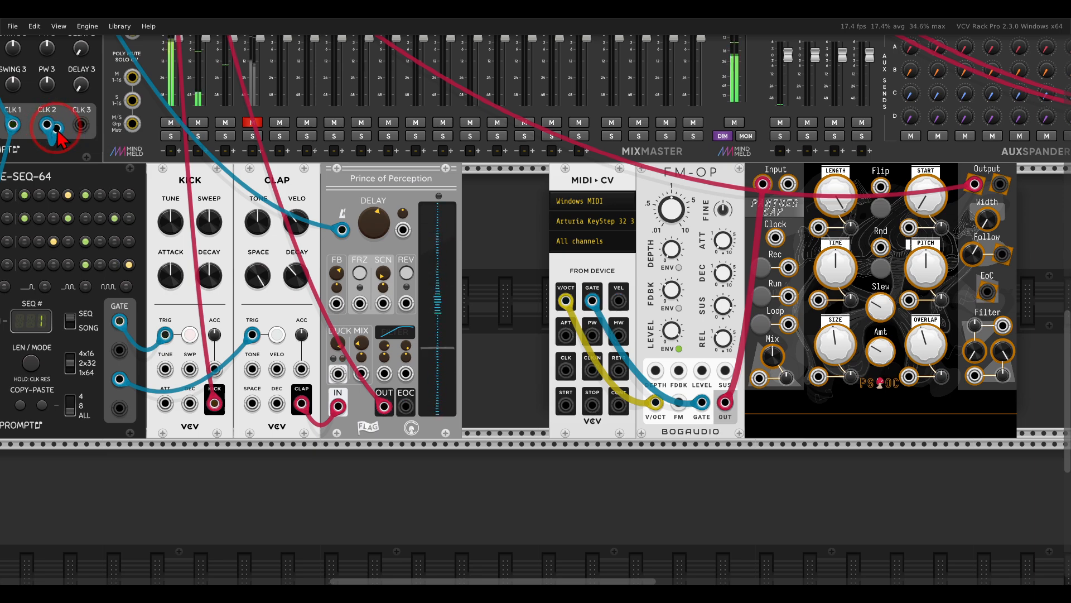
pyautogui.hscroll(-5, 57, 137)
pyautogui.scroll(1, 57, 137)
pyautogui.moveTo(246, 184); pyautogui.dragTo(961, 290)
pyautogui.scroll(-3, 965, 291)
pyautogui.scroll(5, 965, 291)
pyautogui.scroll(-1, 620, 212)
pyautogui.scroll(-1, 618, 207)
pyautogui.moveTo(525, 237)
pyautogui.mouseDown()
pyautogui.moveTo(537, 319)
pyautogui.moveTo(616, 285)
pyautogui.moveTo(609, 222)
pyautogui.mouseUp()
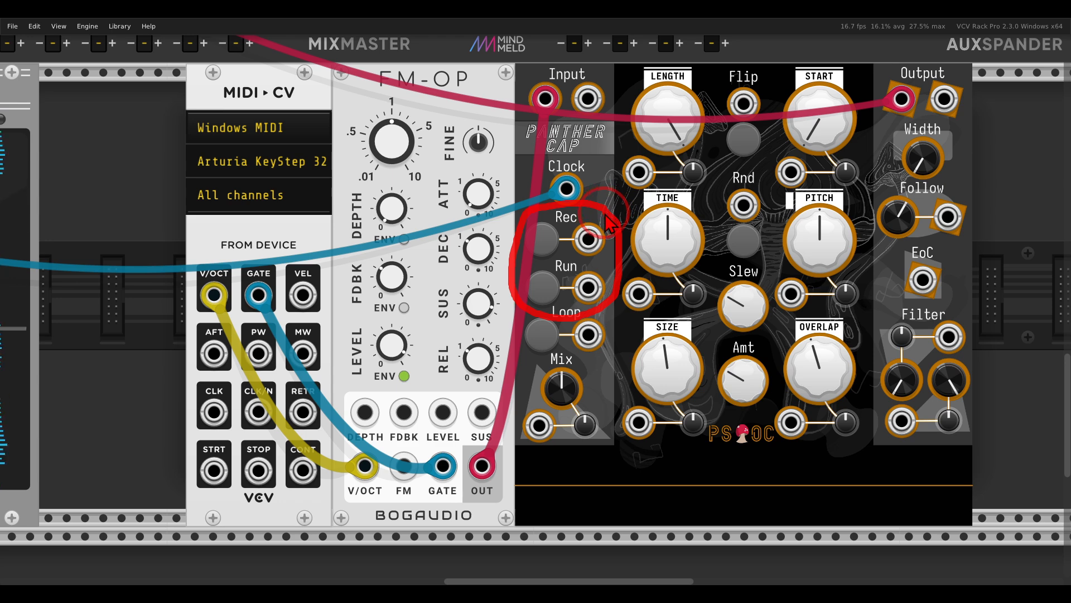
pyautogui.moveTo(628, 136)
pyautogui.mouseDown()
pyautogui.moveTo(591, 166)
pyautogui.moveTo(618, 174)
pyautogui.mouseUp()
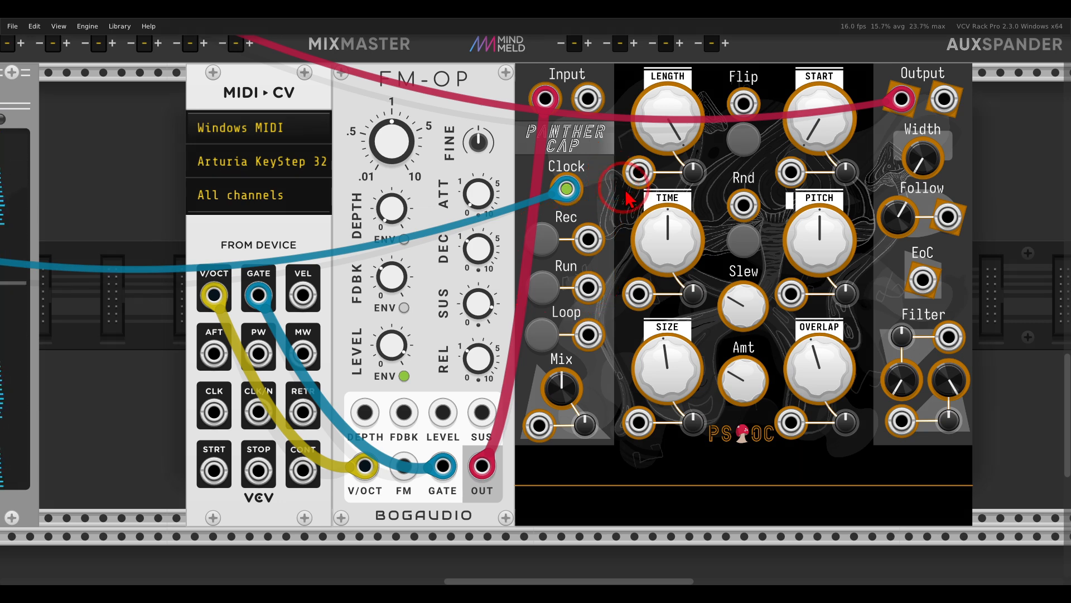
# Step: Start and stop a new FM-OP recording in Panther Cap with the clock connected
pyautogui.click(550, 244)
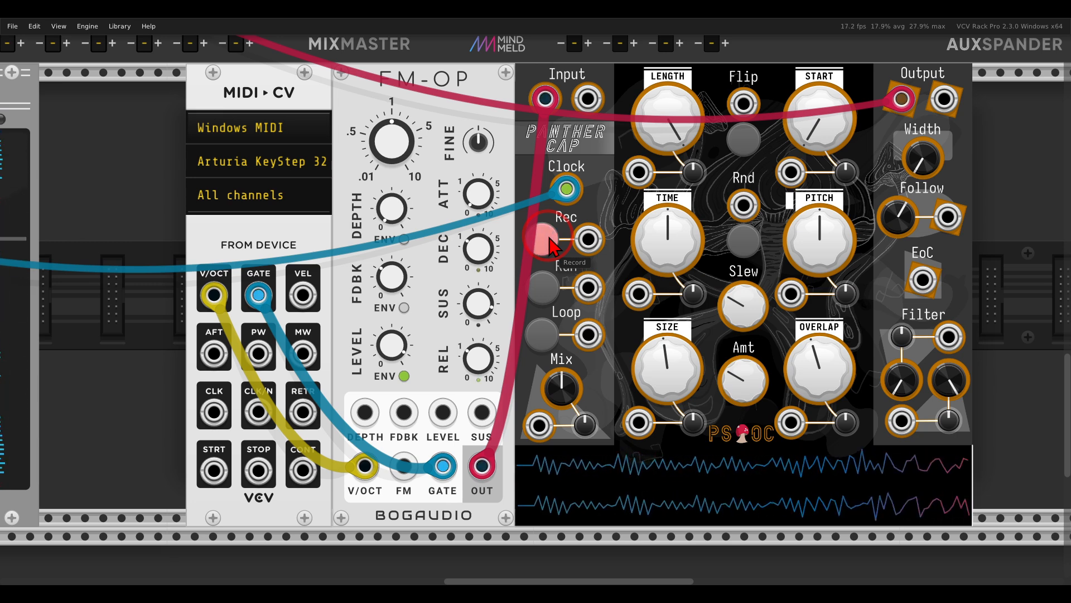
pyautogui.click(550, 244)
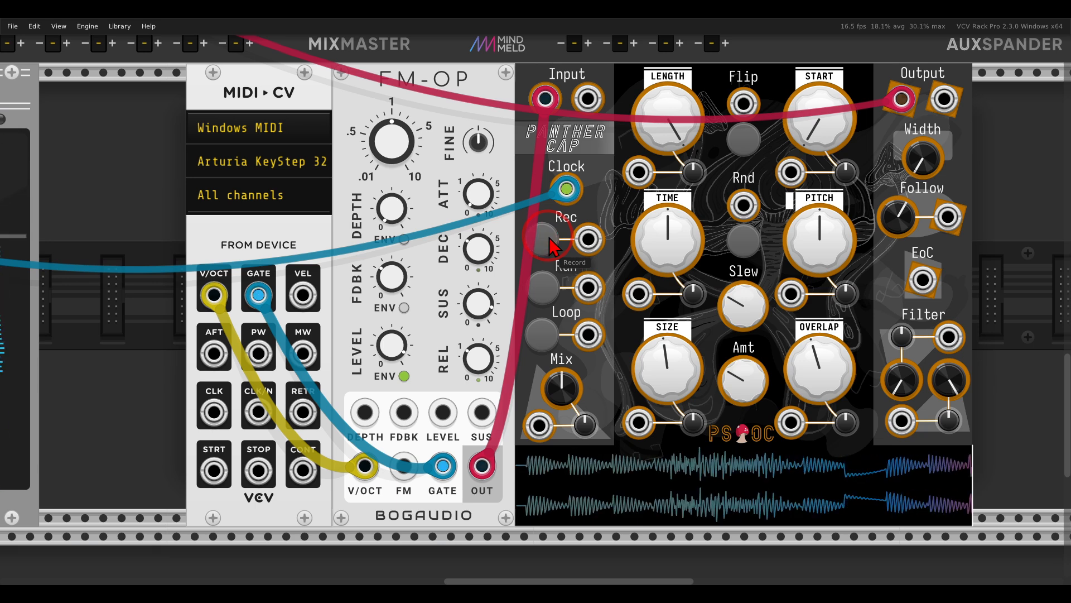
# Step: Turn on Run and Loop for the FM-OP sample, then shorten Length and open it back up to just under half the sample
pyautogui.click(543, 287)
pyautogui.click(542, 334)
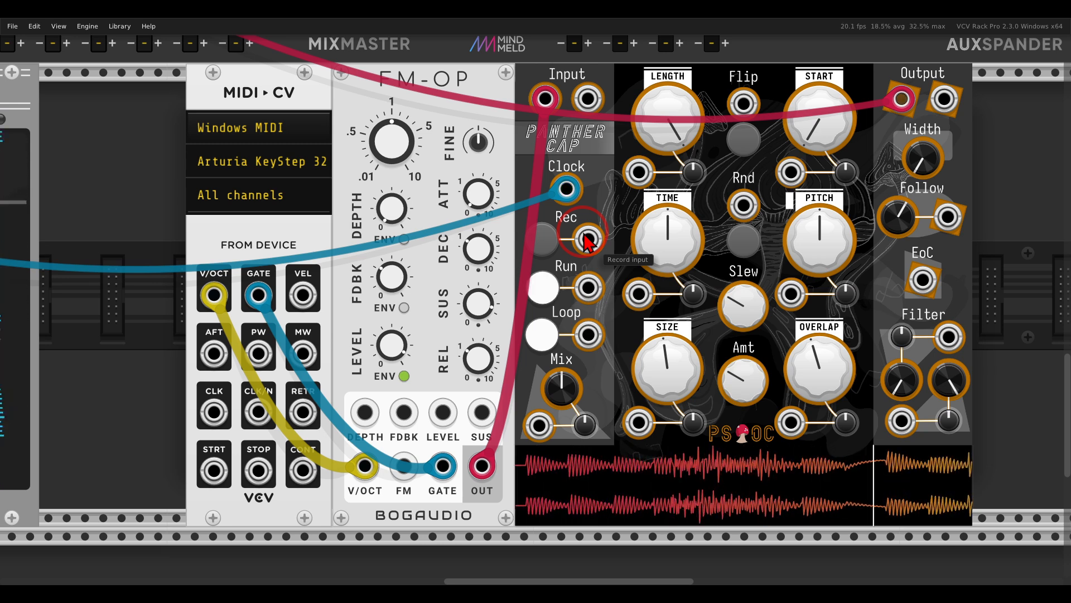
pyautogui.moveTo(678, 140); pyautogui.dragTo(688, 246)
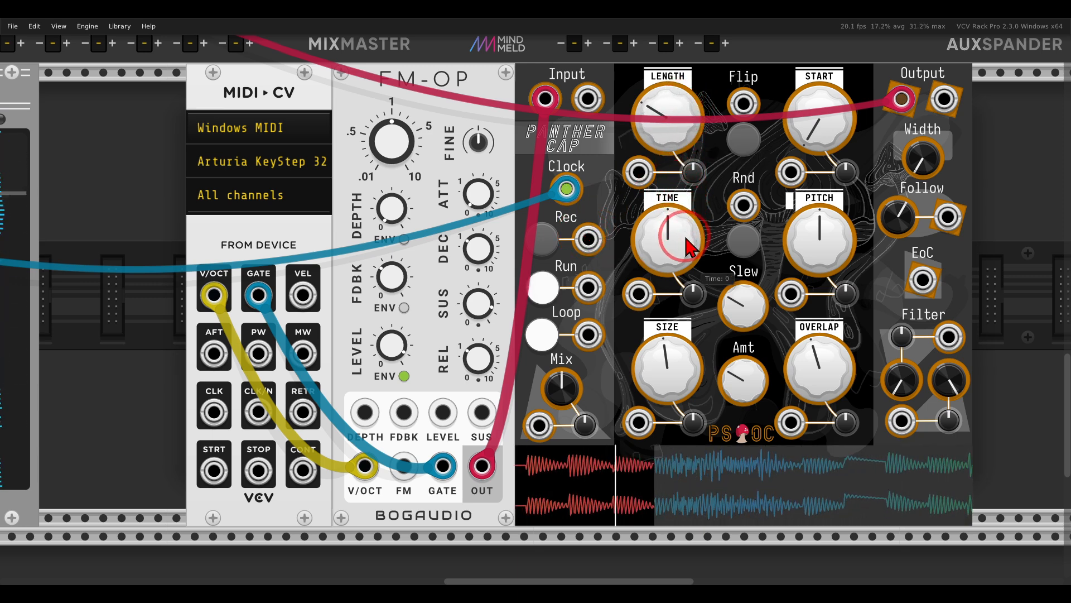
pyautogui.moveTo(665, 129); pyautogui.dragTo(661, 120)
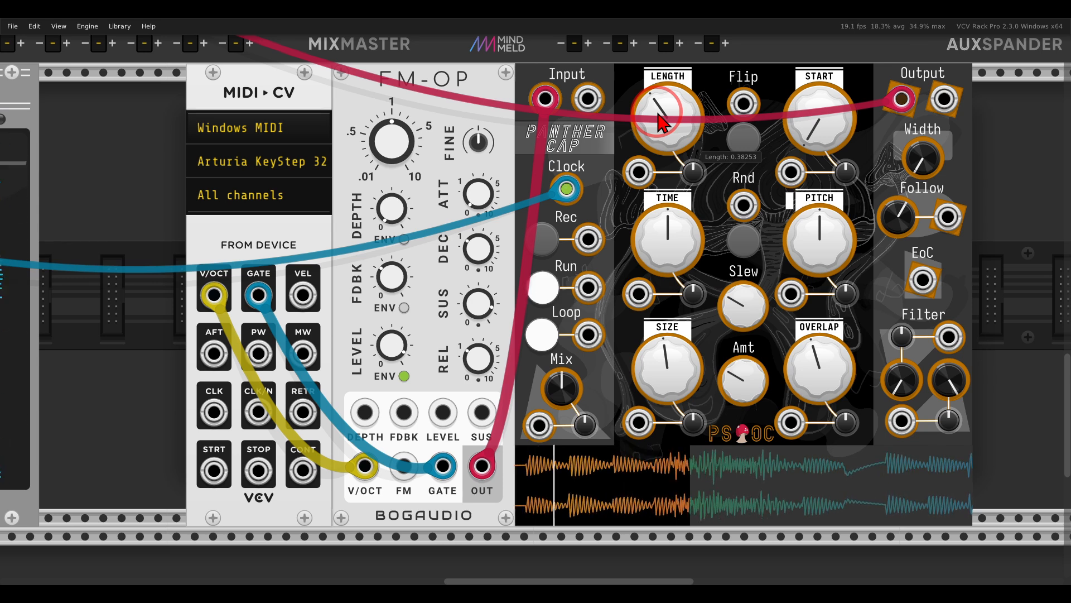
pyautogui.moveTo(661, 117); pyautogui.dragTo(660, 118)
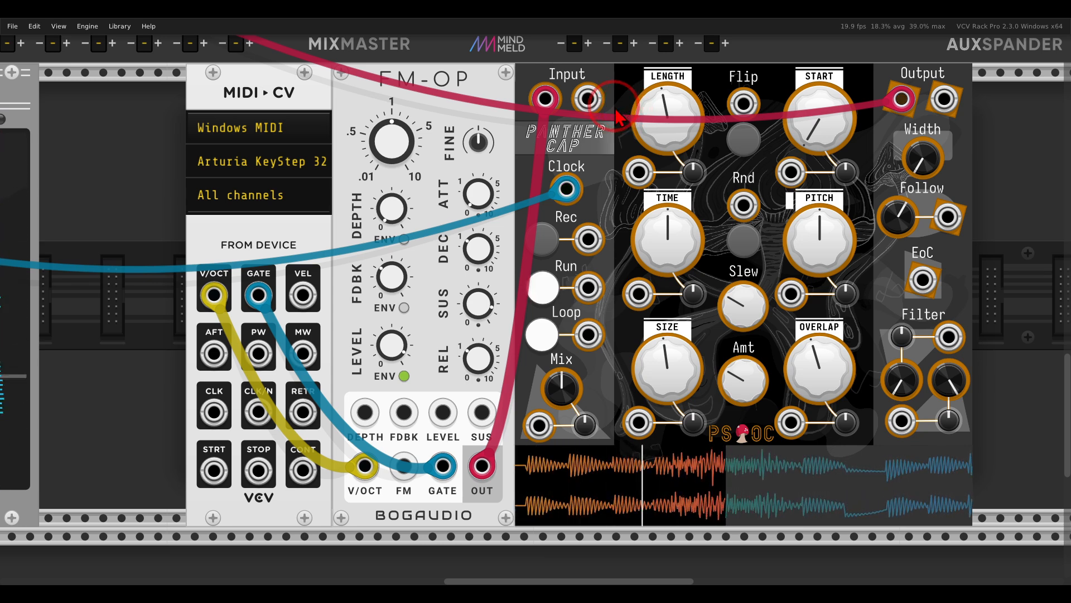
# Step: Solo the BASS channel in MixMaster
pyautogui.scroll(-5, 491, 167)
pyautogui.scroll(5, 458, 179)
pyautogui.hscroll(-8, 459, 180)
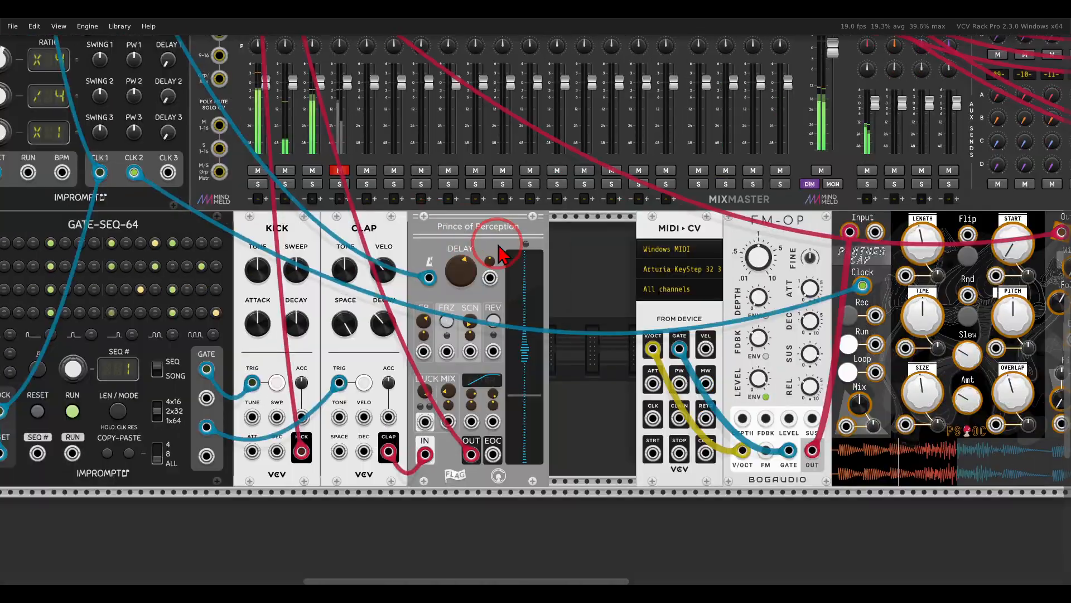
pyautogui.click(553, 367)
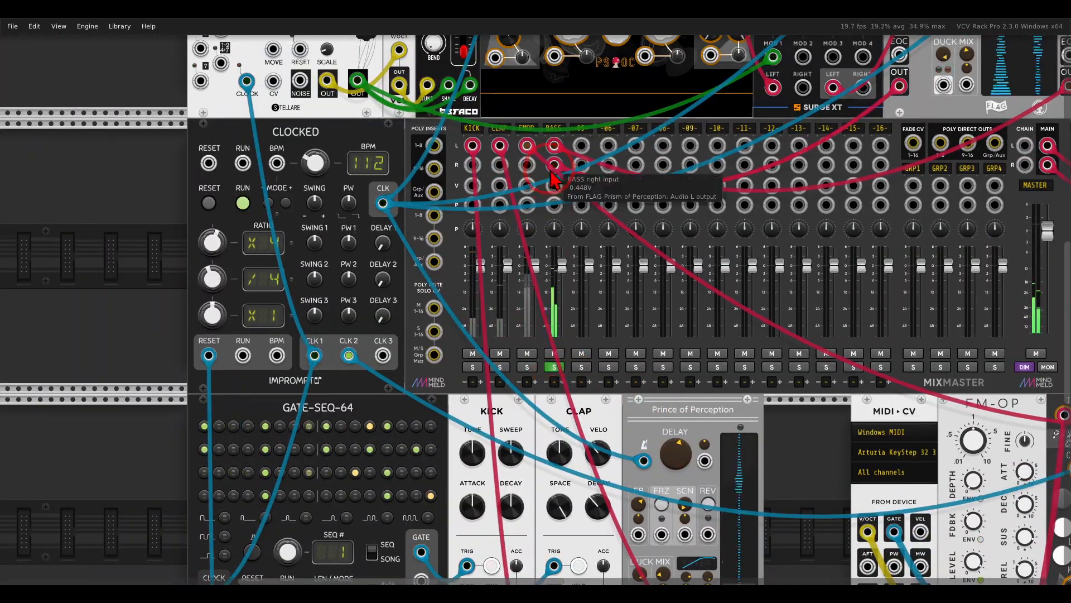
# Step: Examine the bass signal chain from Turing Machine through Kickall, Panther Cap and Waveshaper to Prism of Perception
pyautogui.scroll(8, 557, 365)
pyautogui.hscroll(3, 447, 441)
pyautogui.hscroll(1, 446, 441)
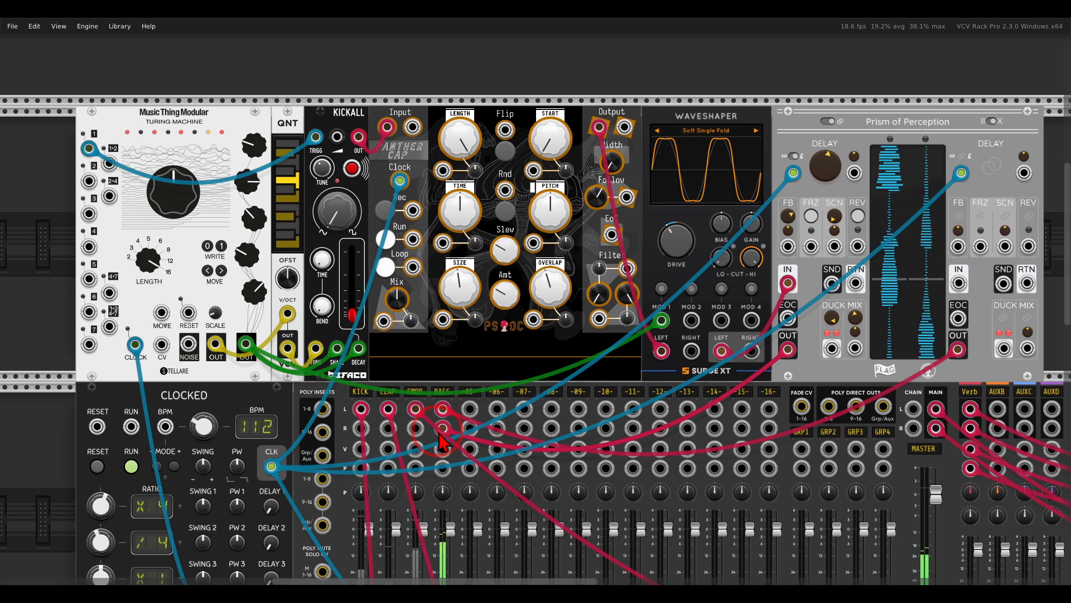
pyautogui.moveTo(220, 96)
pyautogui.mouseDown()
pyautogui.moveTo(126, 111)
pyautogui.moveTo(202, 150)
pyautogui.mouseUp()
pyautogui.moveTo(223, 101)
pyautogui.mouseDown()
pyautogui.moveTo(296, 103)
pyautogui.moveTo(356, 122)
pyautogui.mouseUp()
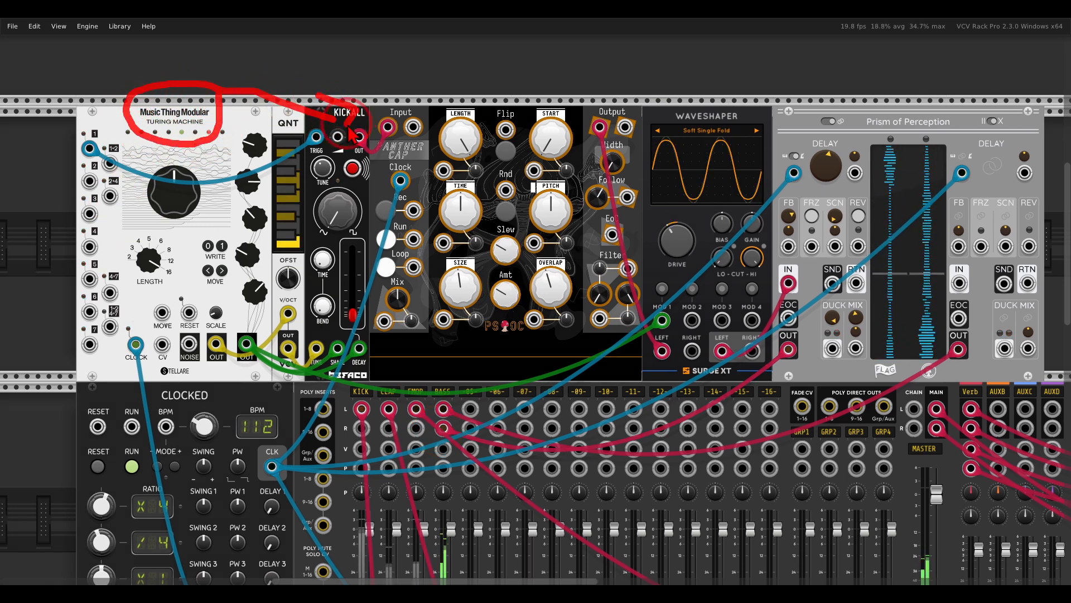
pyautogui.moveTo(859, 102)
pyautogui.mouseDown()
pyautogui.moveTo(778, 79)
pyautogui.moveTo(937, 125)
pyautogui.moveTo(829, 85)
pyautogui.mouseUp()
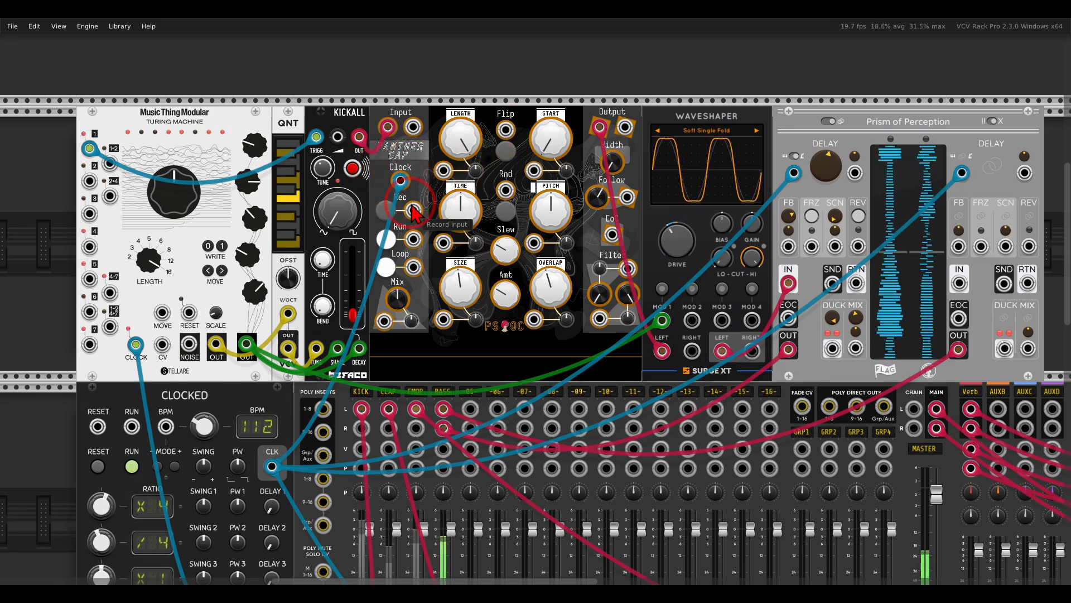
# Step: Start and stop recording the Kickall bass in the clocked Panther Cap
pyautogui.scroll(-3, 503, 166)
pyautogui.hscroll(-3, 503, 166)
pyautogui.scroll(5, 502, 165)
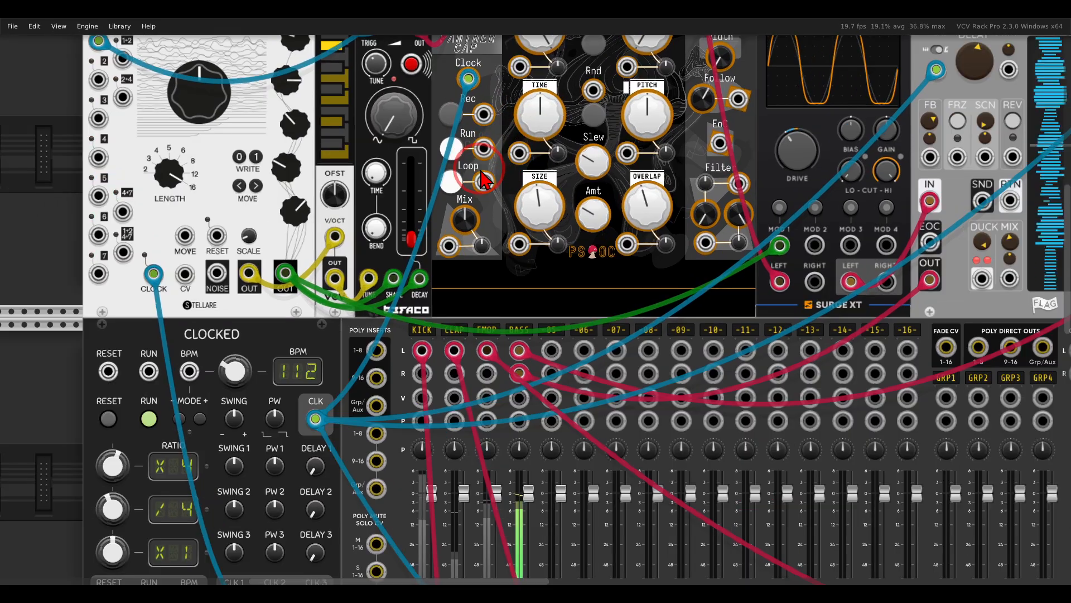
pyautogui.keyDown('ctrl'); pyautogui.scroll(1, 471, 235); pyautogui.keyUp('ctrl')
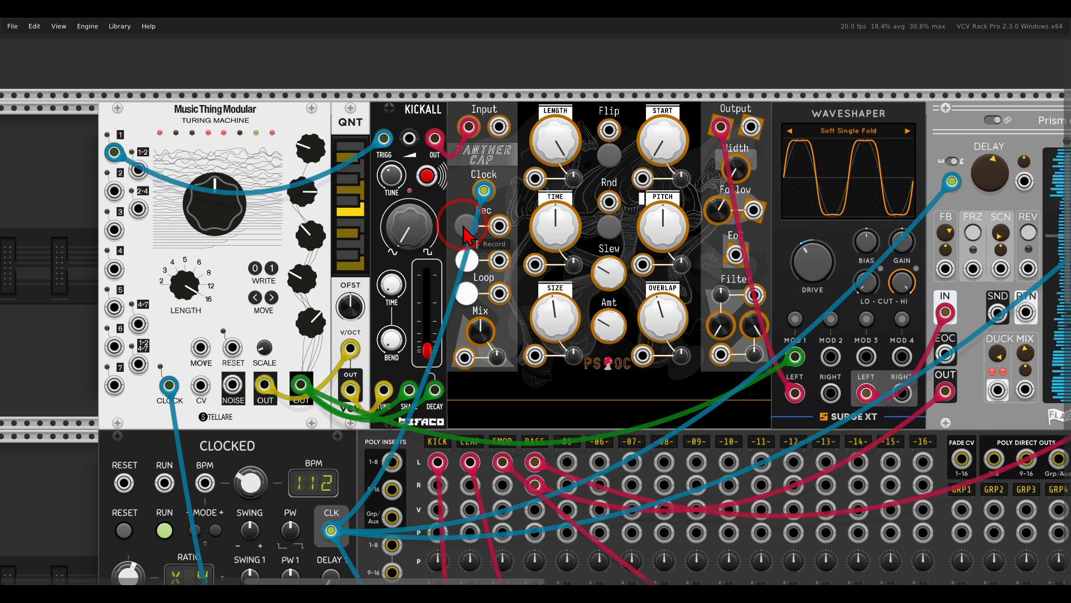
pyautogui.click(466, 227)
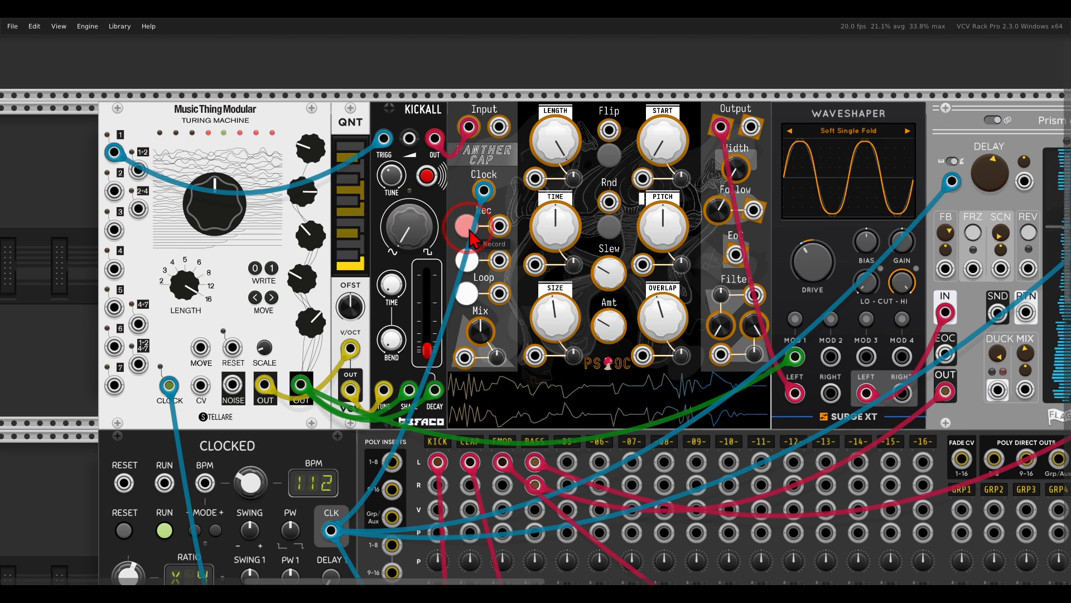
pyautogui.click(470, 230)
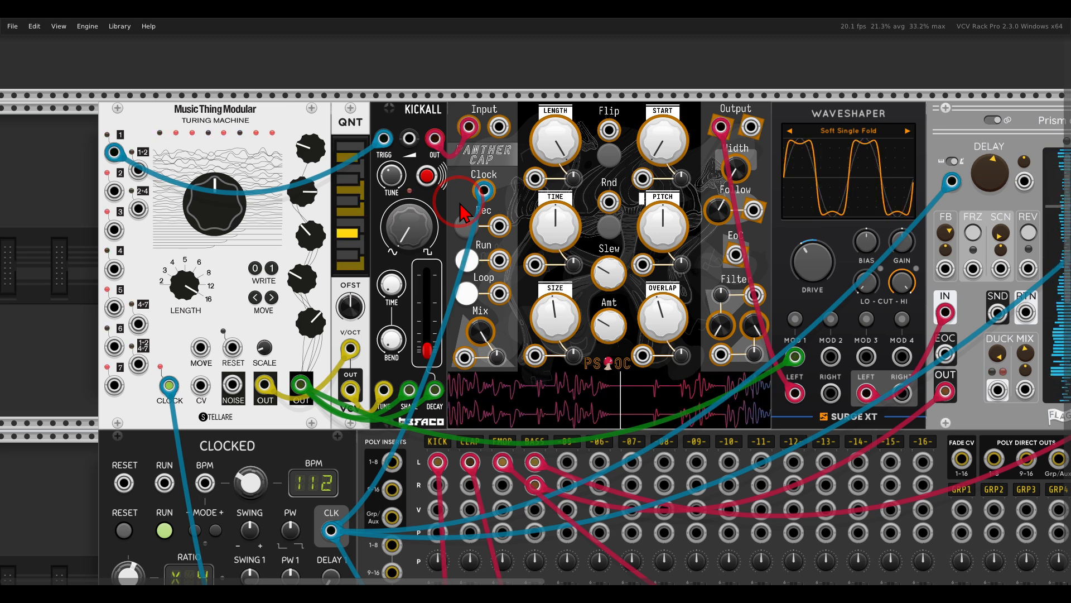
# Step: Solo the KICK channel alongside BASS in MixMaster
pyautogui.scroll(-10, 461, 211)
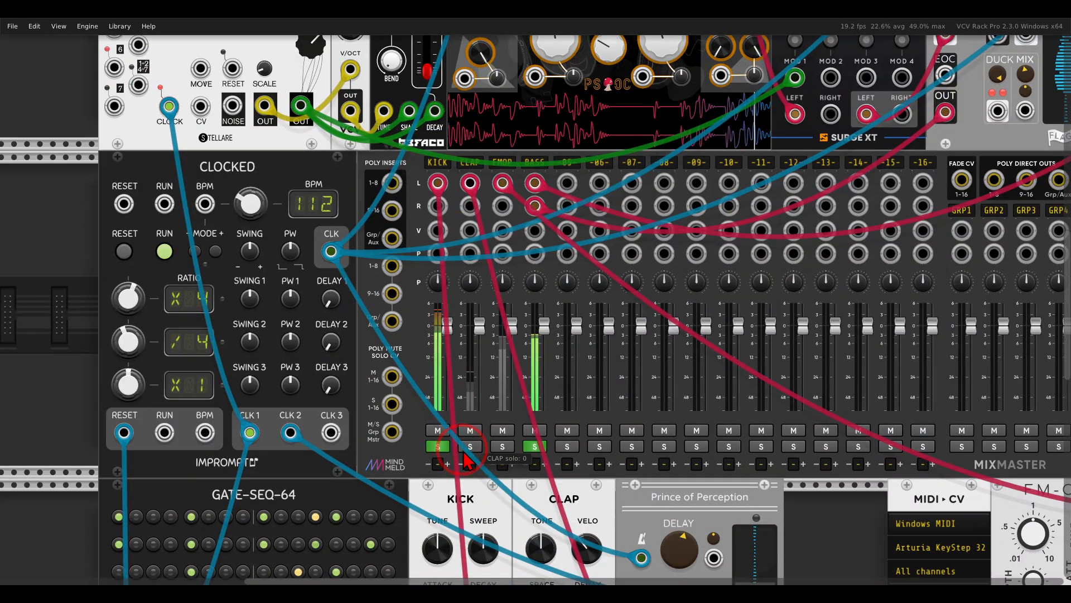
pyautogui.scroll(9, 477, 279)
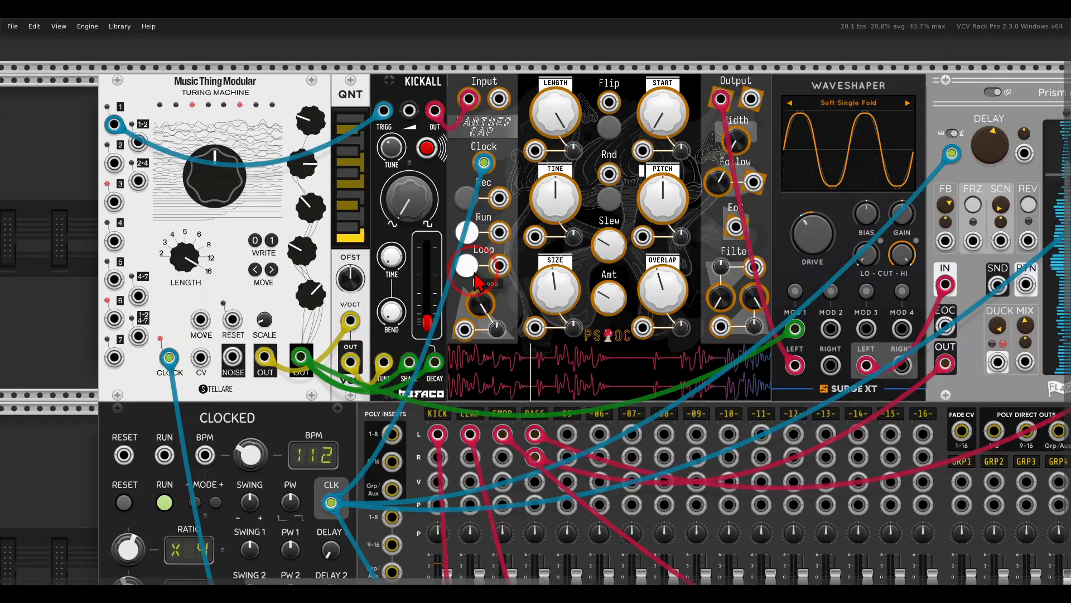
pyautogui.scroll(1, 477, 279)
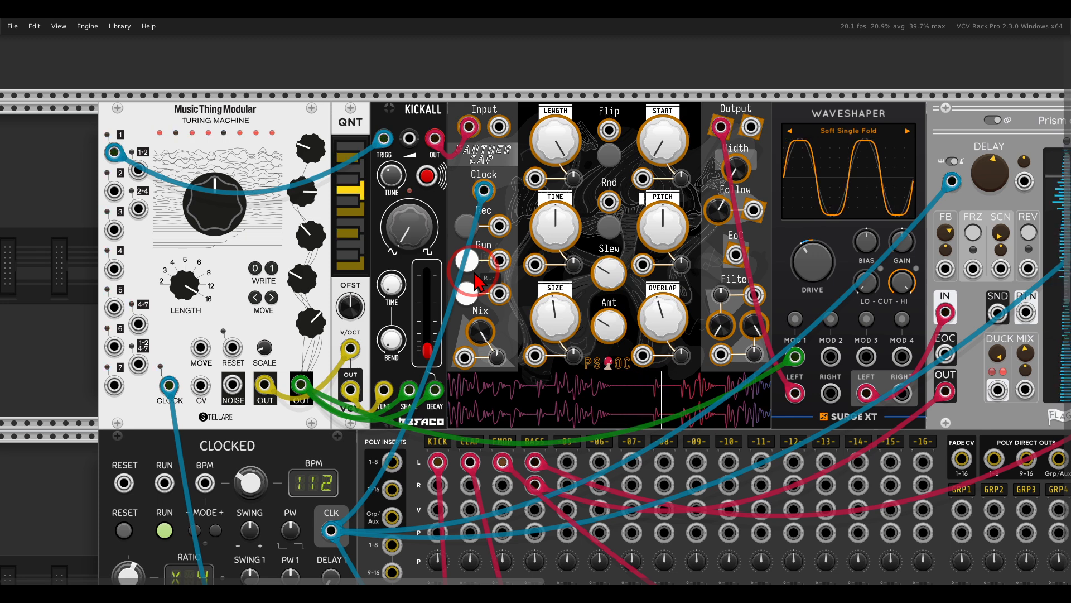
# Step: Record two more takes of the Kickall bass into the running Panther Cap loop
pyautogui.click(478, 282)
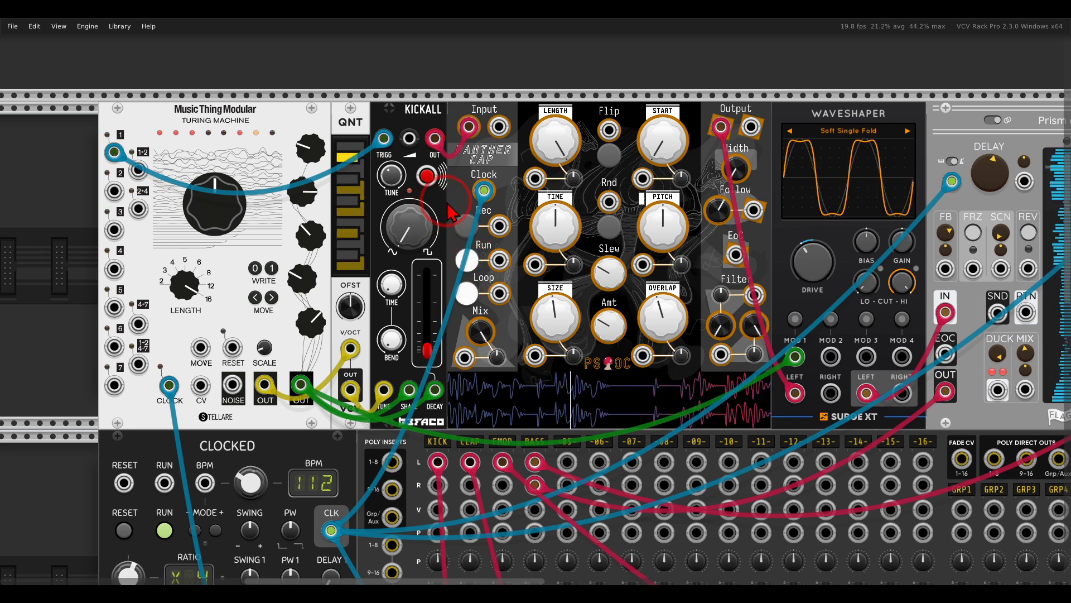
pyautogui.click(466, 227)
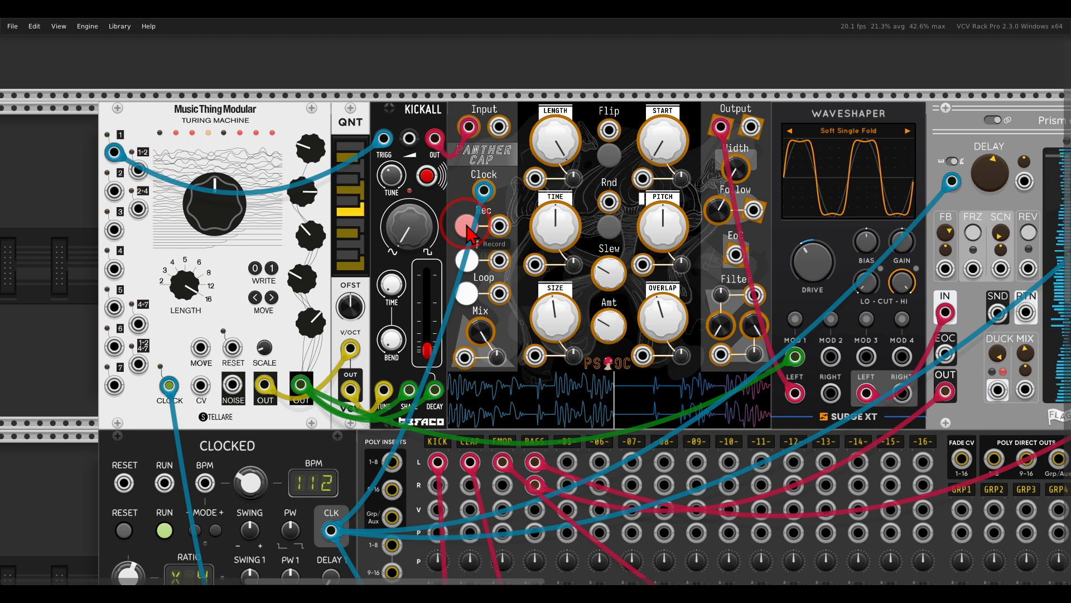
pyautogui.click(466, 226)
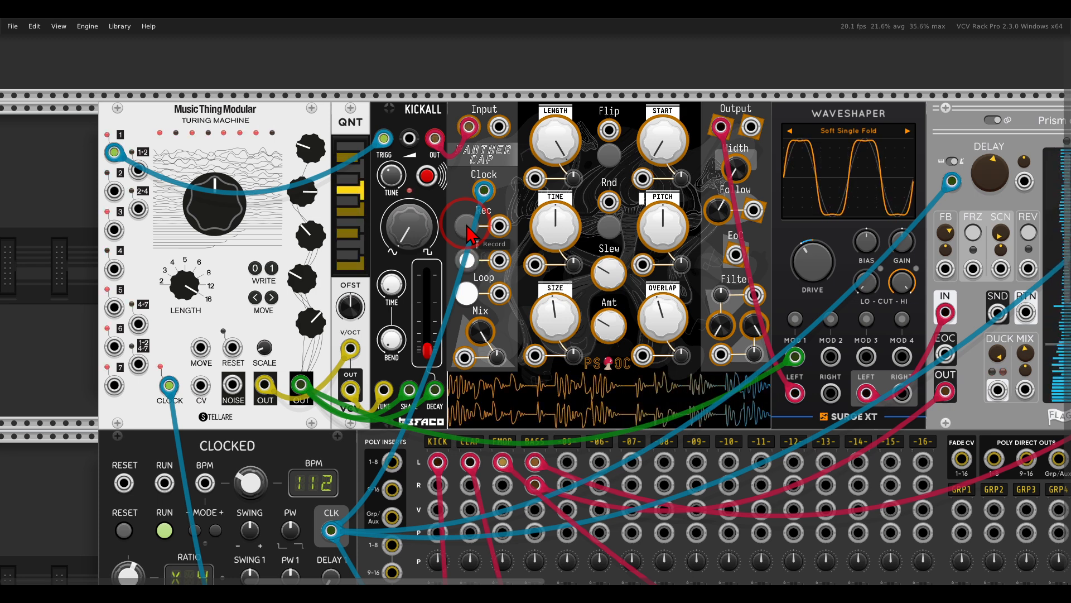
pyautogui.click(467, 227)
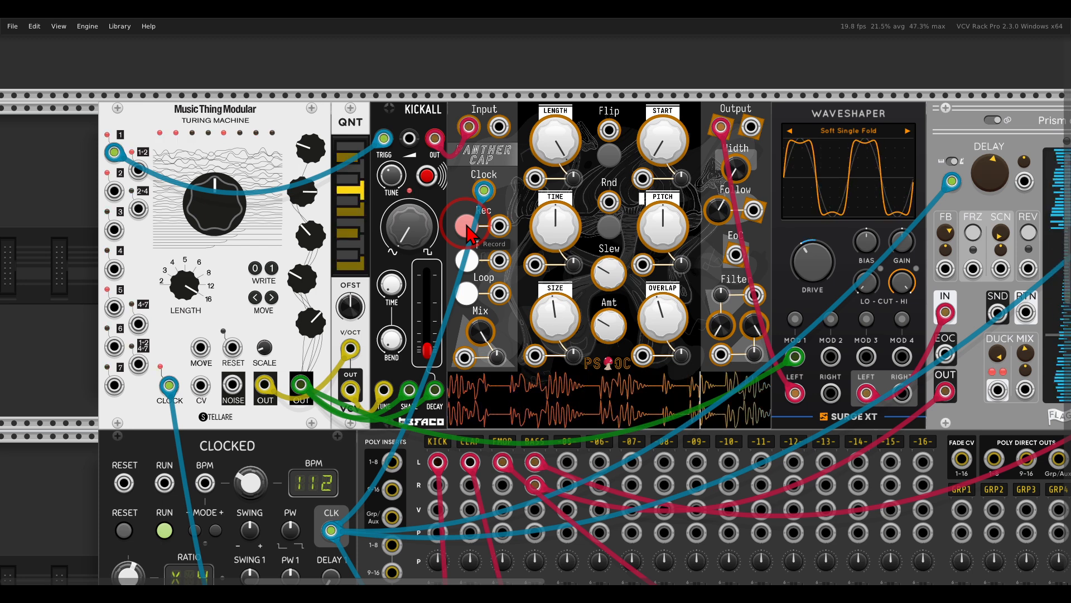
pyautogui.click(467, 227)
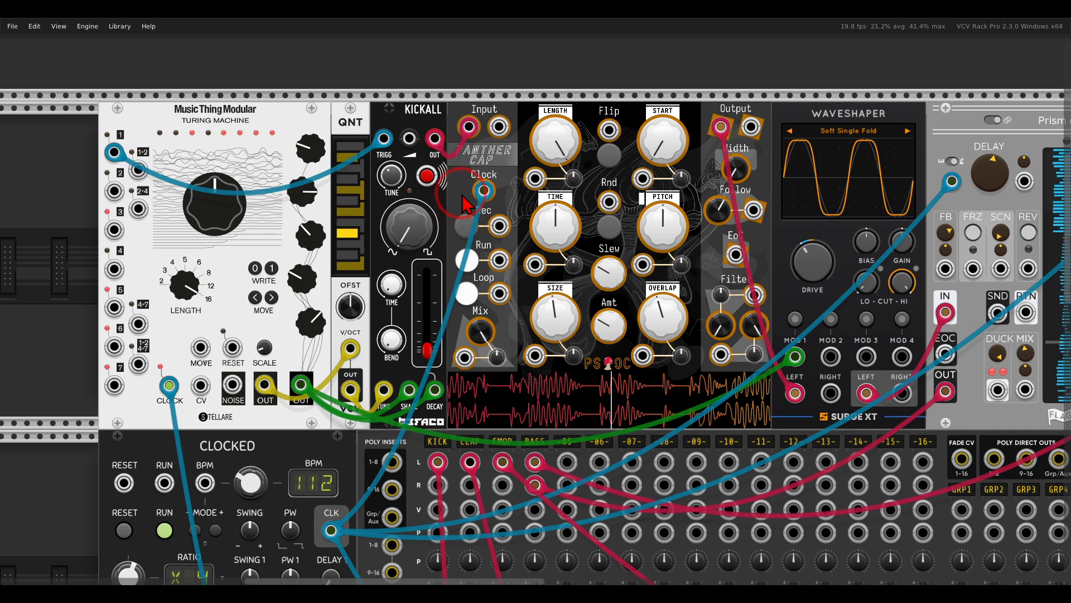
# Step: Clear the solos on the KICK and BASS channels in MixMaster
pyautogui.click(504, 343)
pyautogui.scroll(-5, 507, 347)
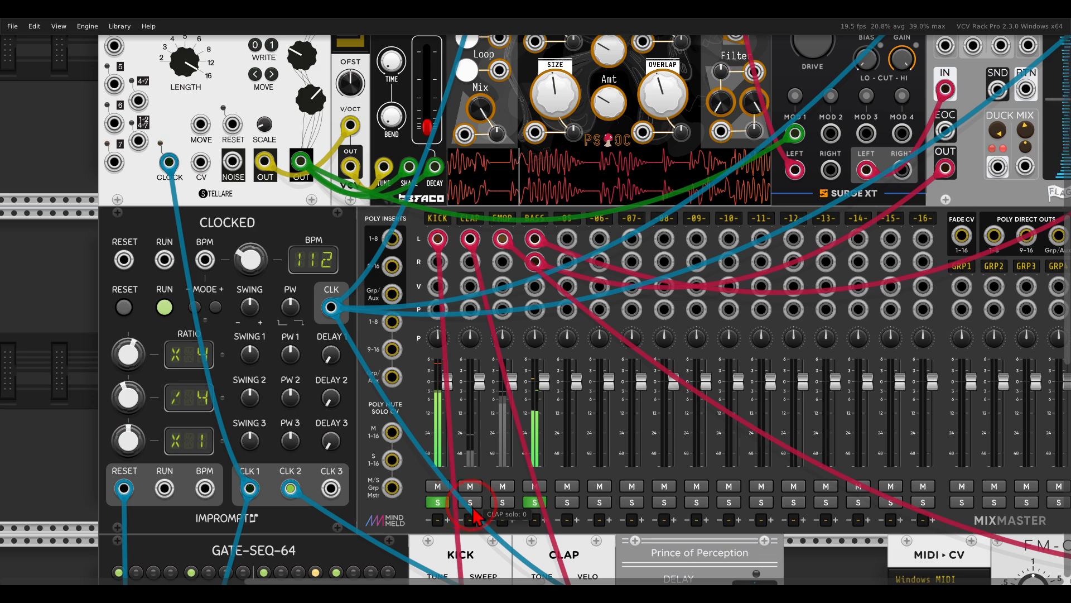
pyautogui.scroll(-5, 591, 282)
pyautogui.scroll(3, 616, 277)
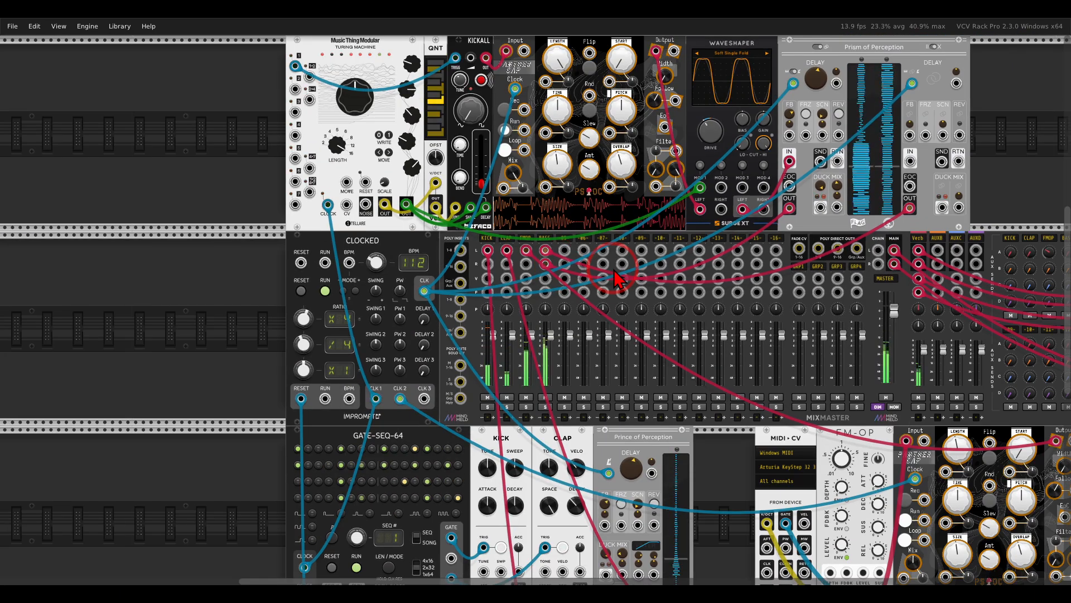
# Step: View the whole patch with both Panther Cap modules while the full mix plays
pyautogui.scroll(-2, 647, 284)
pyautogui.scroll(-2, 614, 291)
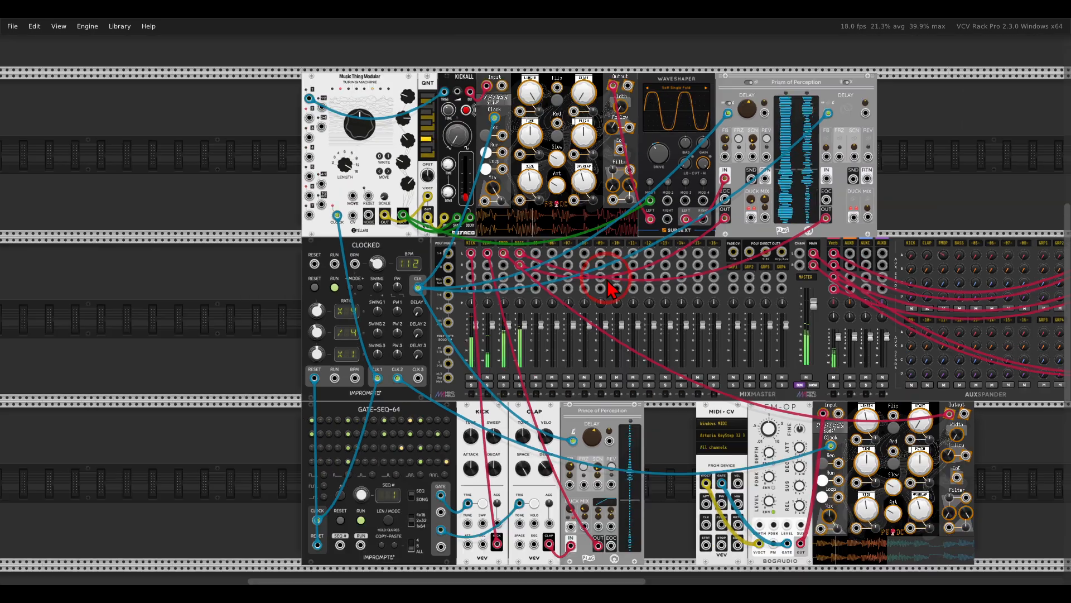
pyautogui.scroll(-2, 616, 346)
pyautogui.hscroll(3, 615, 346)
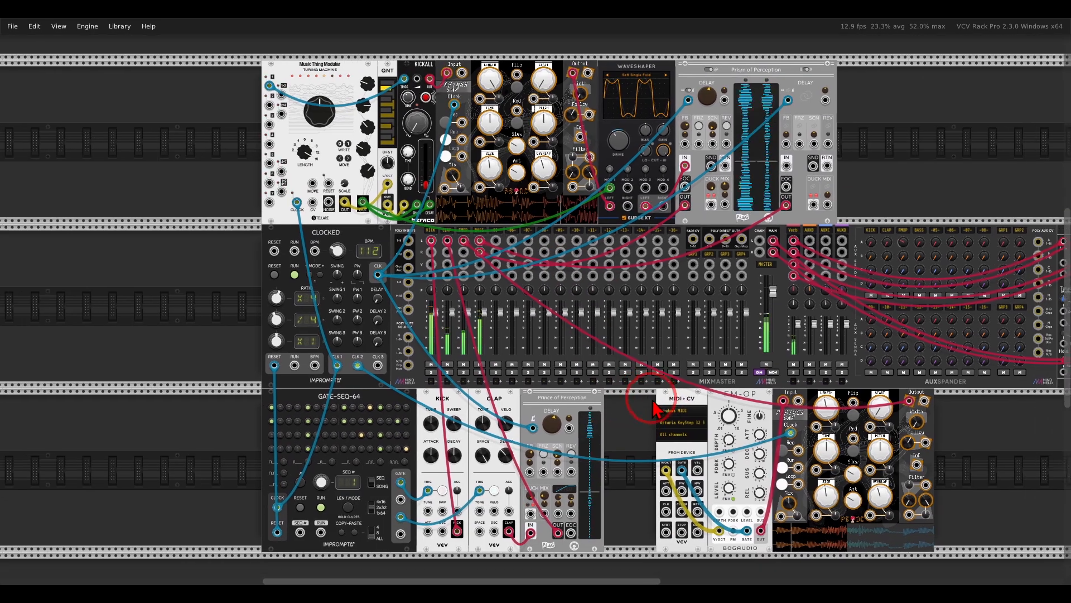
pyautogui.scroll(1, 615, 403)
pyautogui.hscroll(1, 616, 403)
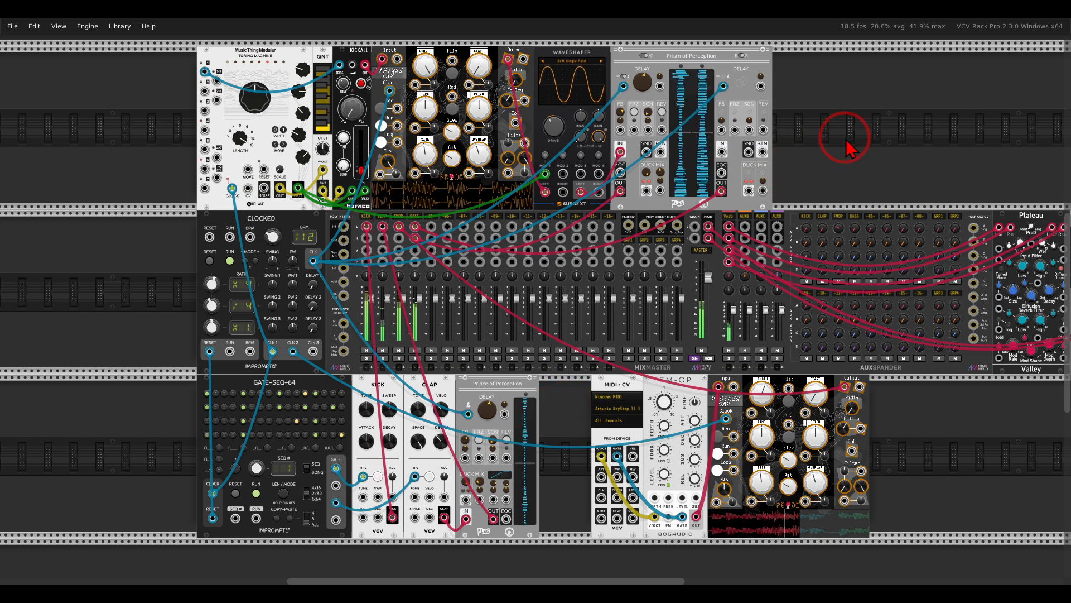
pyautogui.scroll(1, 837, 145)
pyautogui.hscroll(1, 837, 145)
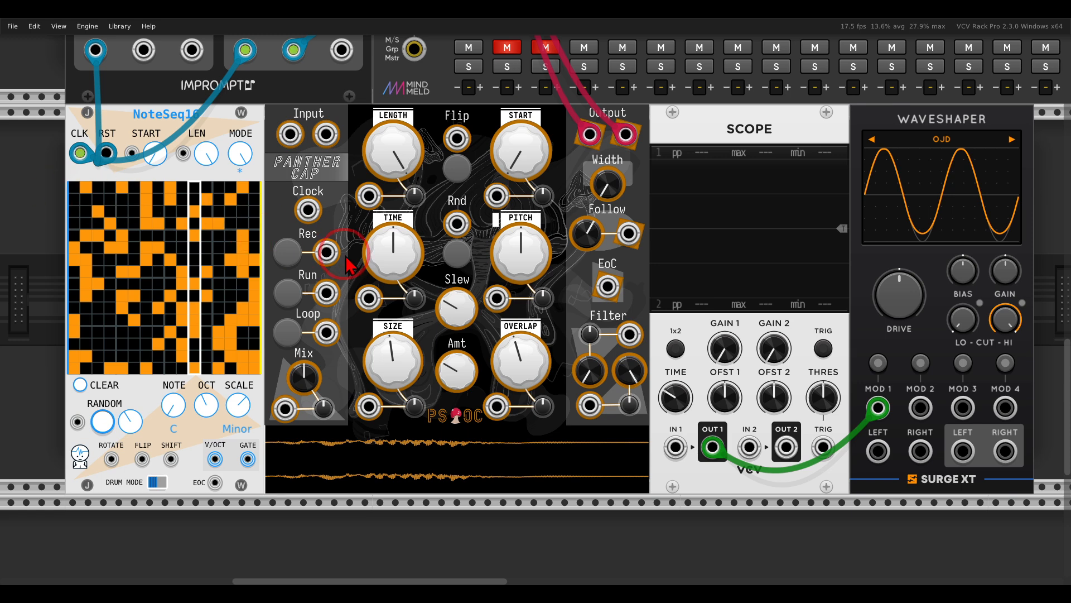
# Step: Trigger Panther Cap's sample with Run and check the polyphony channels setting of NoteSeq16
pyautogui.click(289, 294)
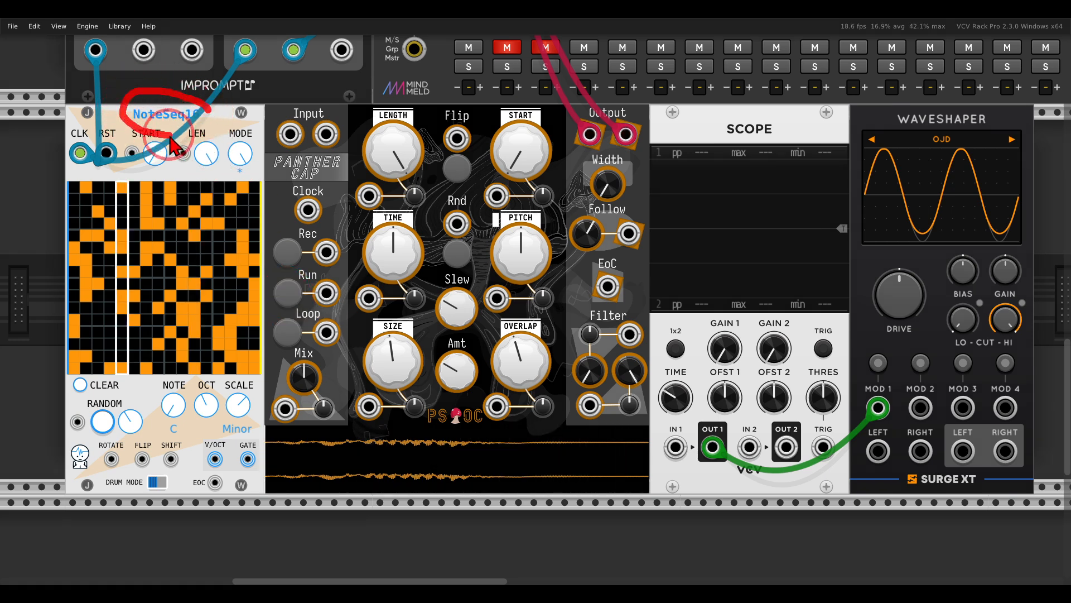
pyautogui.rightClick(220, 126)
pyautogui.moveTo(293, 278)
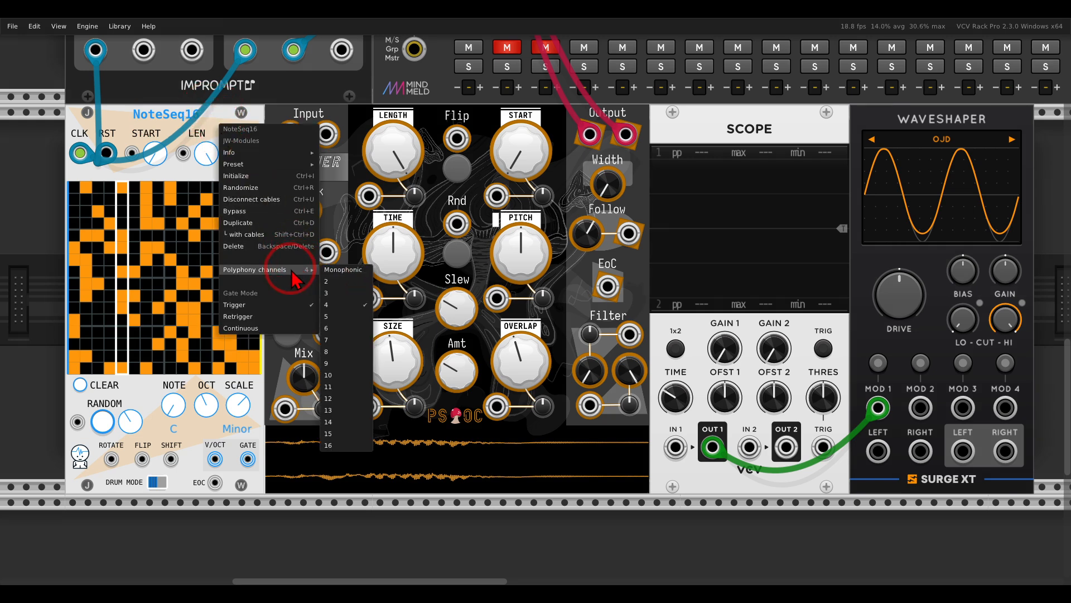
pyautogui.click(159, 126)
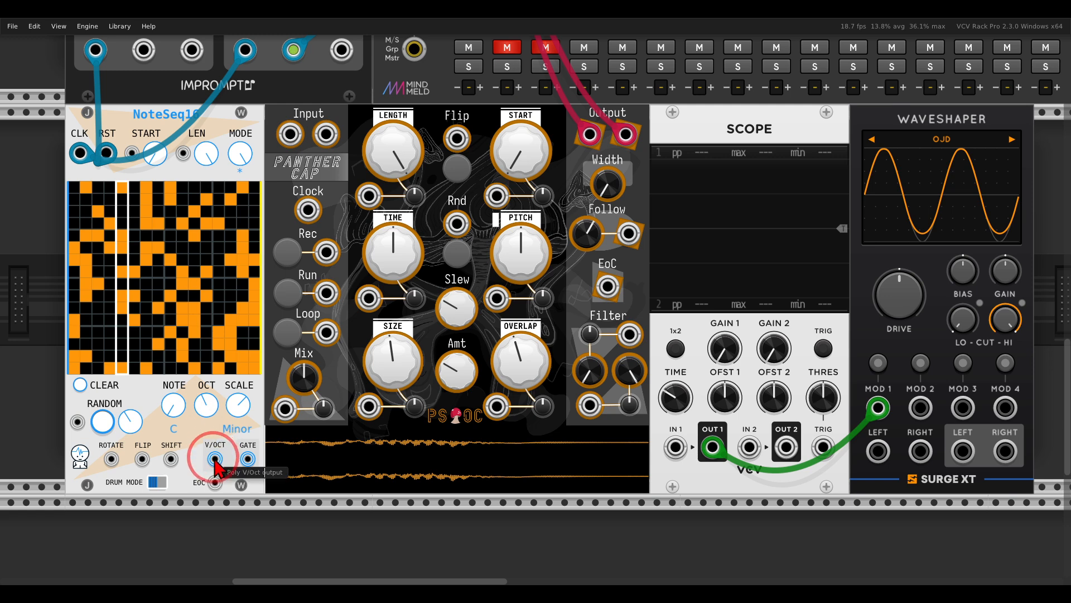
# Step: Patch NoteSeq16's poly V/OCT output to Panther Cap's Pitch CV input and turn up the Pitch CV attenuator
pyautogui.moveTo(215, 462); pyautogui.dragTo(498, 295)
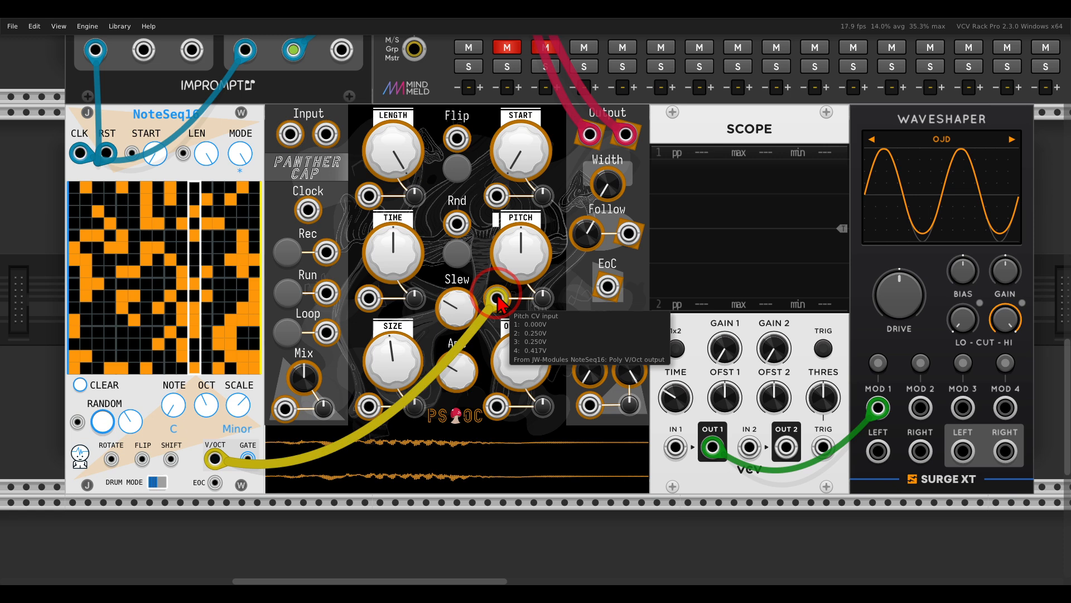
pyautogui.moveTo(641, 109)
pyautogui.mouseDown()
pyautogui.moveTo(544, 114)
pyautogui.moveTo(605, 168)
pyautogui.moveTo(653, 120)
pyautogui.mouseUp()
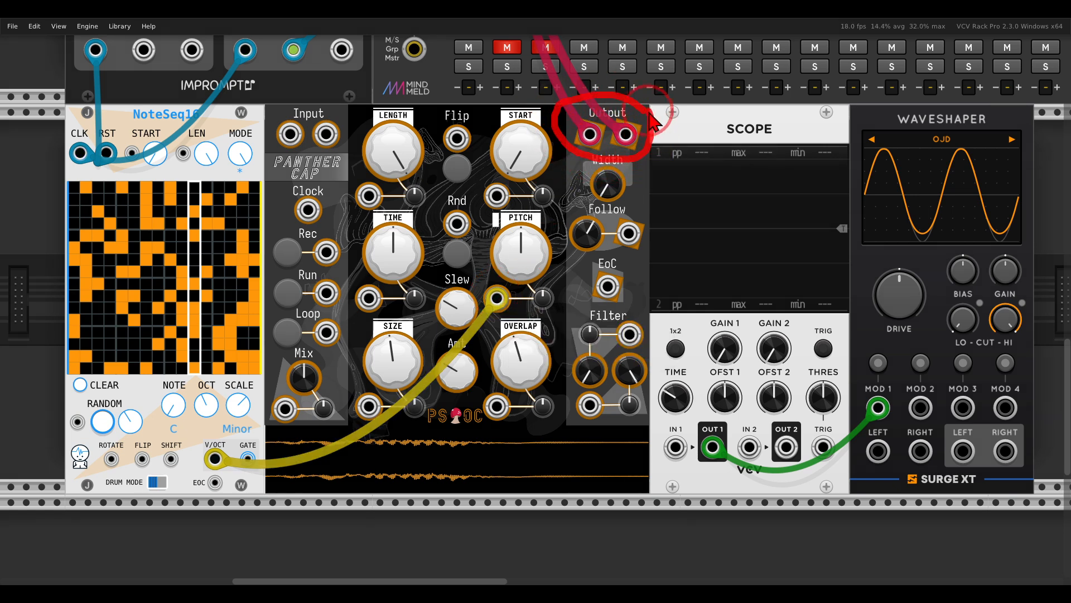
pyautogui.moveTo(547, 295); pyautogui.dragTo(533, 272)
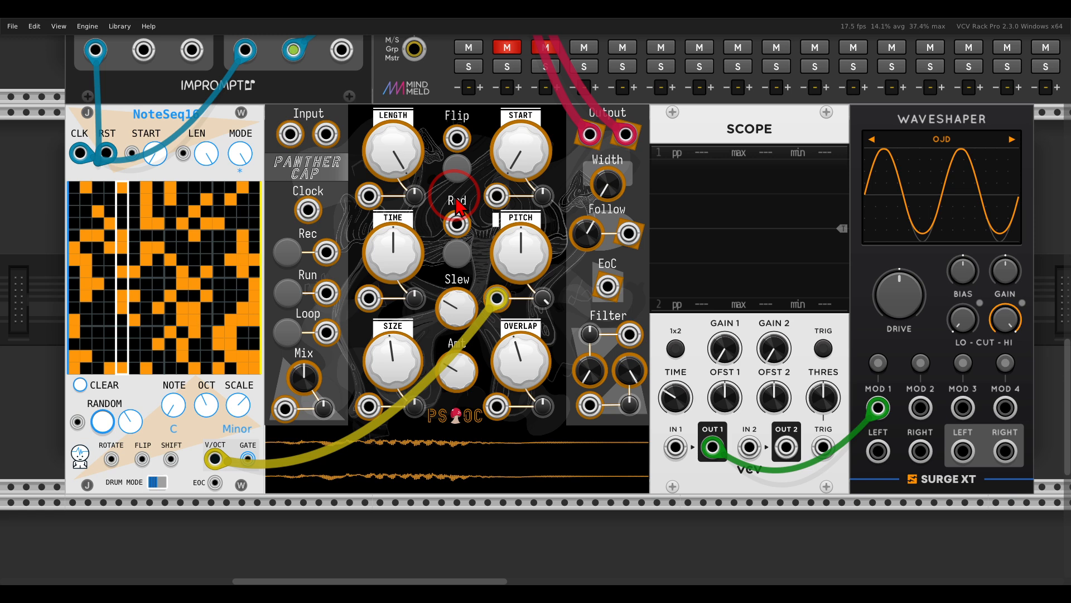
# Step: Start and stop Panther Cap's playback with the polyphonic pitch CV connected
pyautogui.click(288, 291)
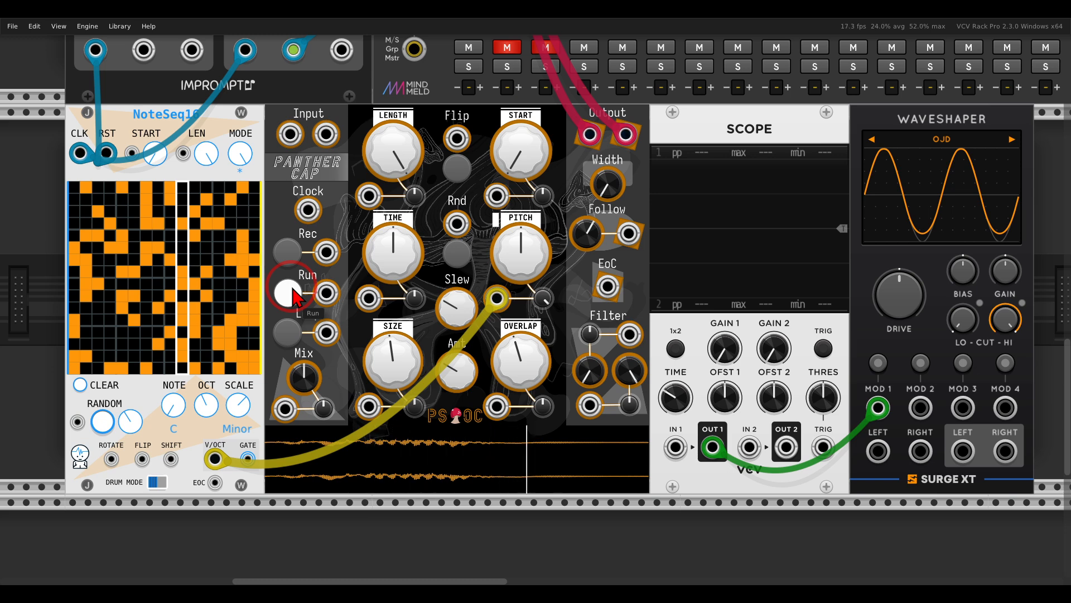
pyautogui.click(294, 291)
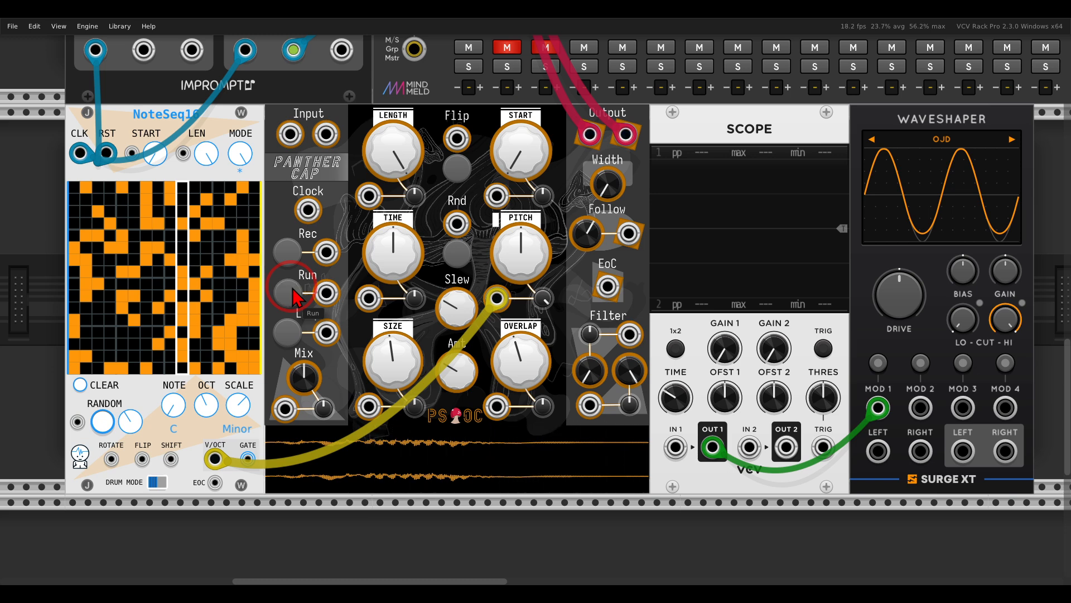
# Step: Patch Clocked's CLK 1 output to Panther Cap's Run input so the clock triggers sample playback
pyautogui.click(294, 290)
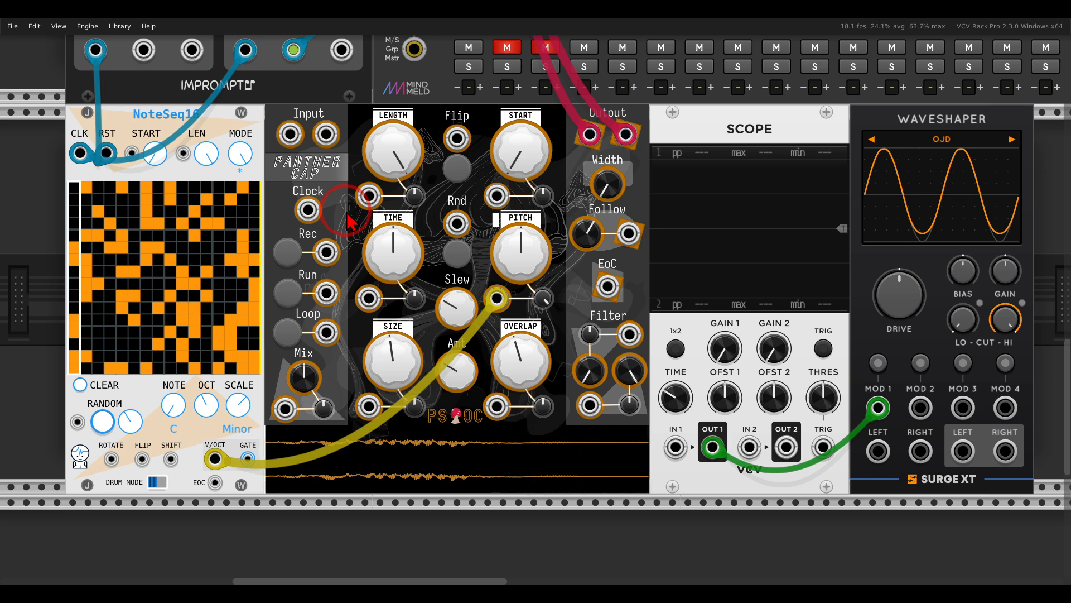
pyautogui.moveTo(81, 154); pyautogui.dragTo(326, 293)
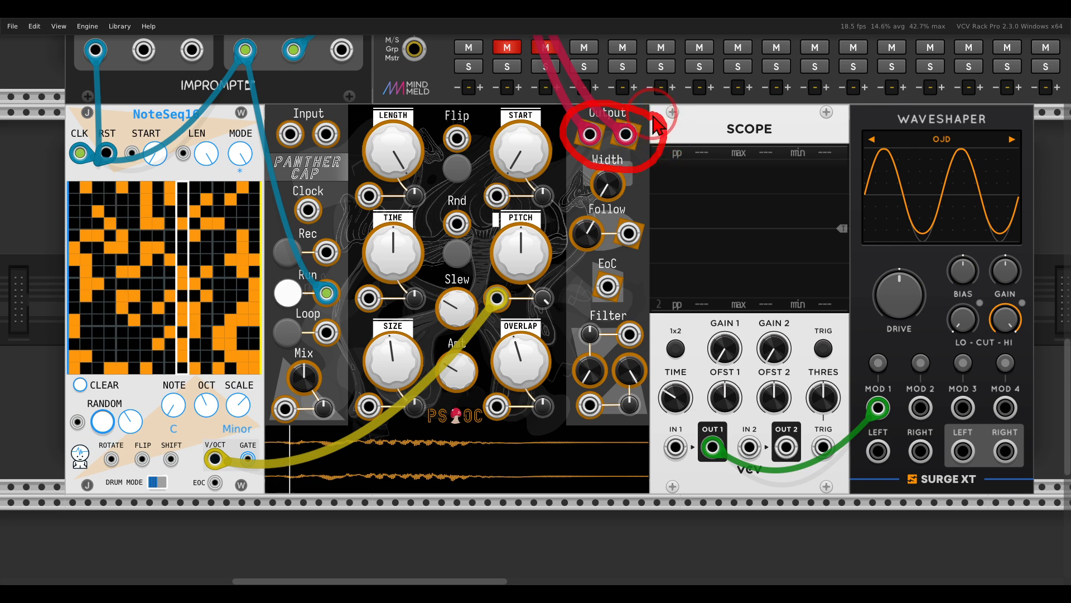
# Step: Set Panther Cap's Audio Output option to Mono
pyautogui.rightClick(478, 116)
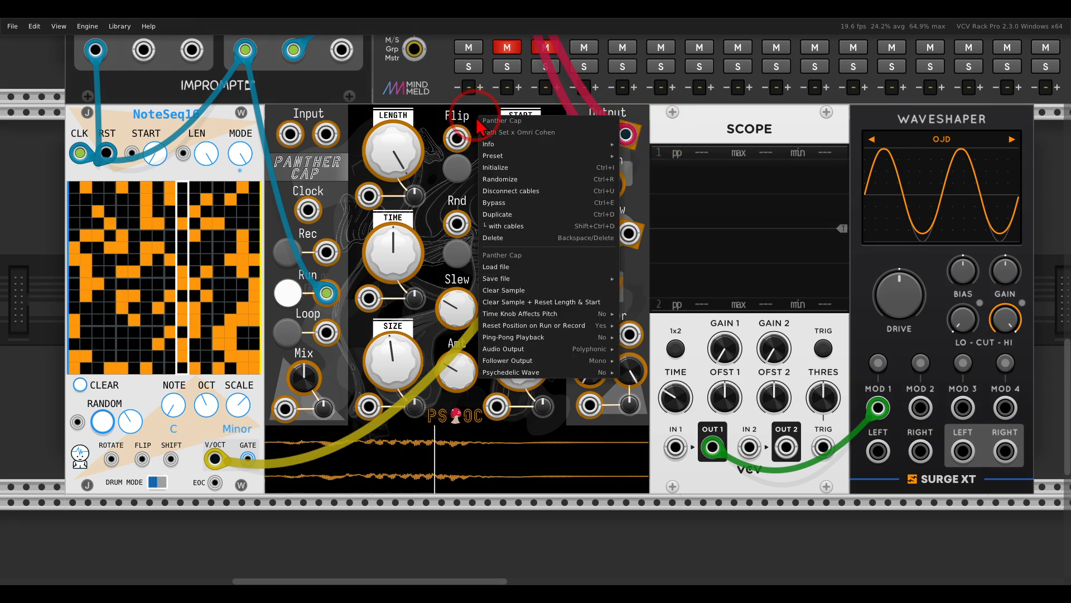
pyautogui.moveTo(539, 349)
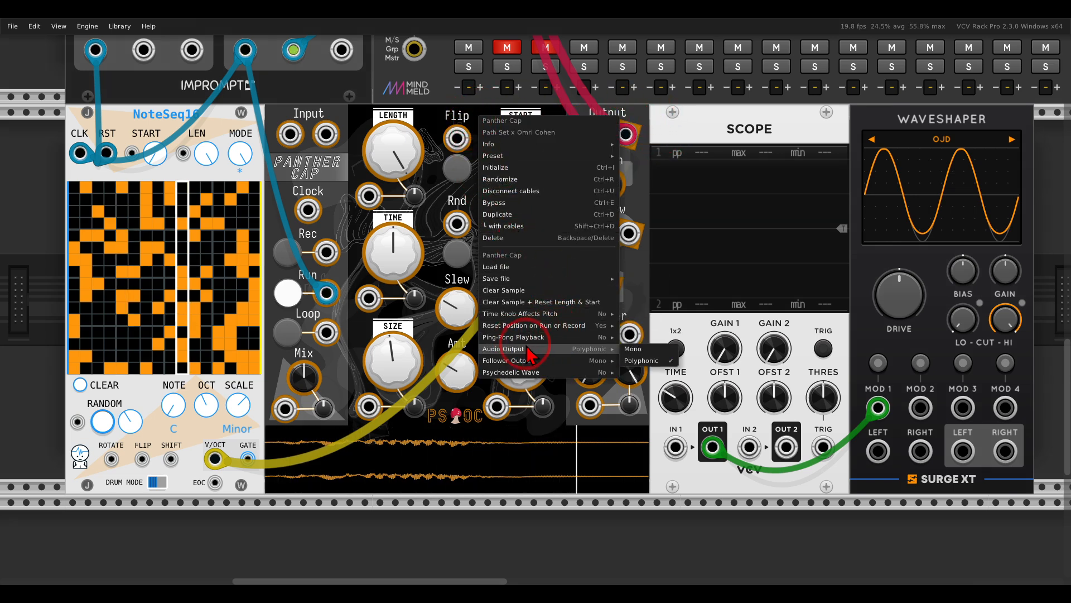
pyautogui.click(656, 363)
pyautogui.moveTo(643, 112)
pyautogui.mouseDown()
pyautogui.moveTo(622, 105)
pyautogui.moveTo(574, 120)
pyautogui.moveTo(589, 173)
pyautogui.moveTo(653, 156)
pyautogui.moveTo(650, 125)
pyautogui.mouseUp()
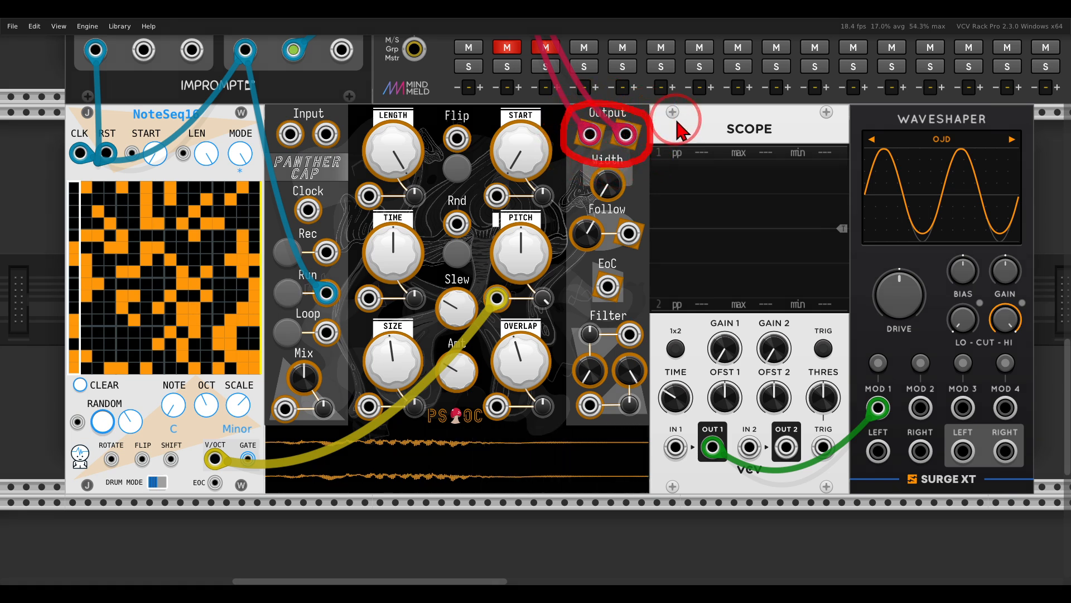
pyautogui.press('Escape')
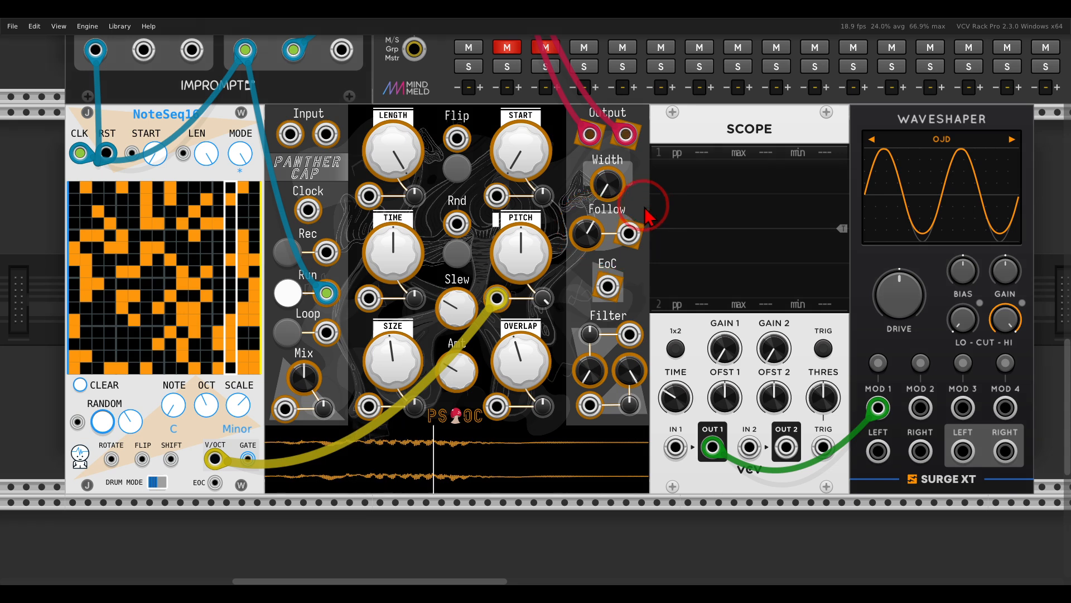
# Step: Patch Panther Cap's Follow output to the Scope's first input and sweep the Follow level to shape the envelope driving the Waveshaper
pyautogui.moveTo(628, 235); pyautogui.dragTo(675, 446)
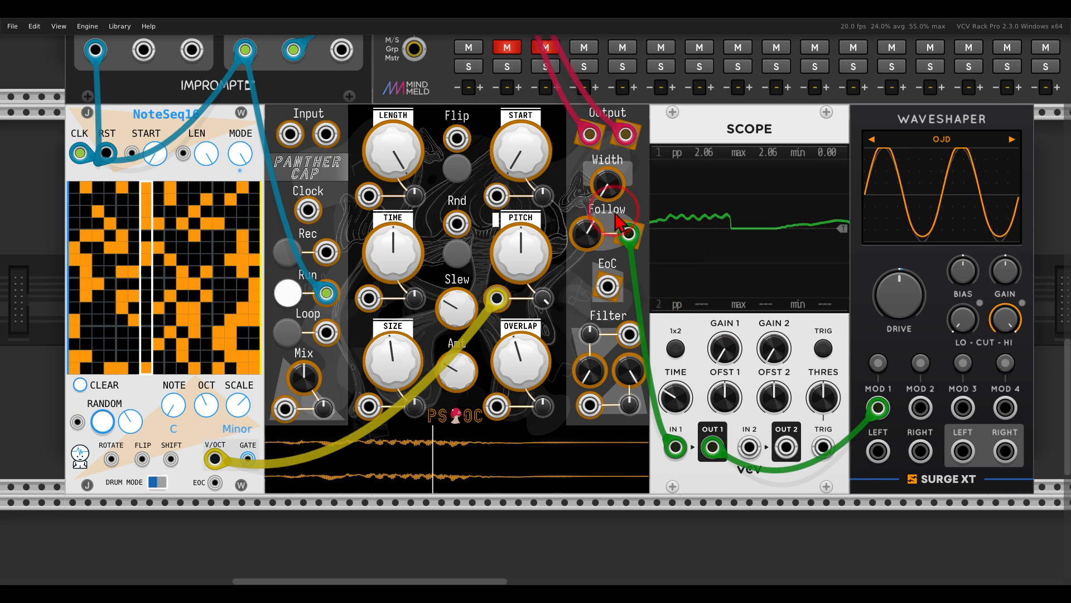
pyautogui.moveTo(596, 249)
pyautogui.mouseDown()
pyautogui.moveTo(587, 235)
pyautogui.moveTo(592, 244)
pyautogui.mouseUp()
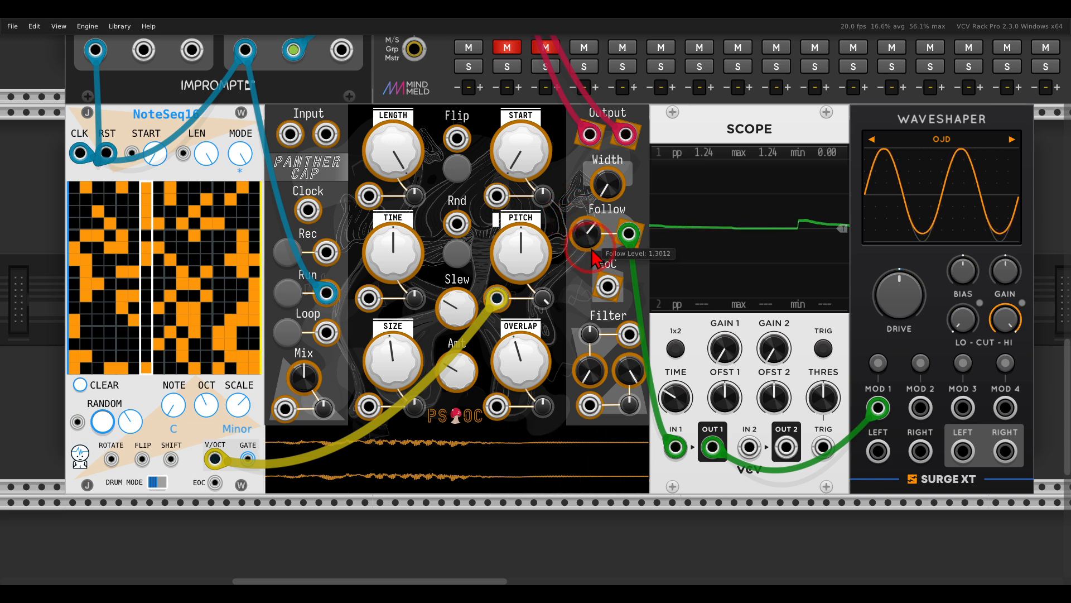
pyautogui.moveTo(603, 287); pyautogui.dragTo(627, 379)
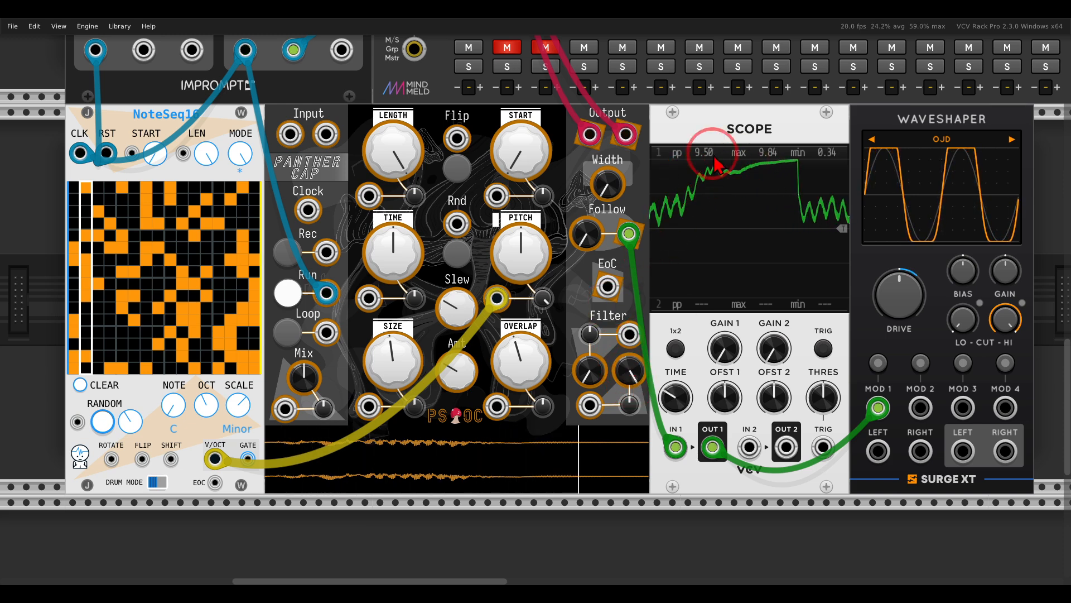
pyautogui.moveTo(712, 156)
pyautogui.mouseDown()
pyautogui.moveTo(765, 156)
pyautogui.moveTo(741, 207)
pyautogui.moveTo(771, 196)
pyautogui.mouseUp()
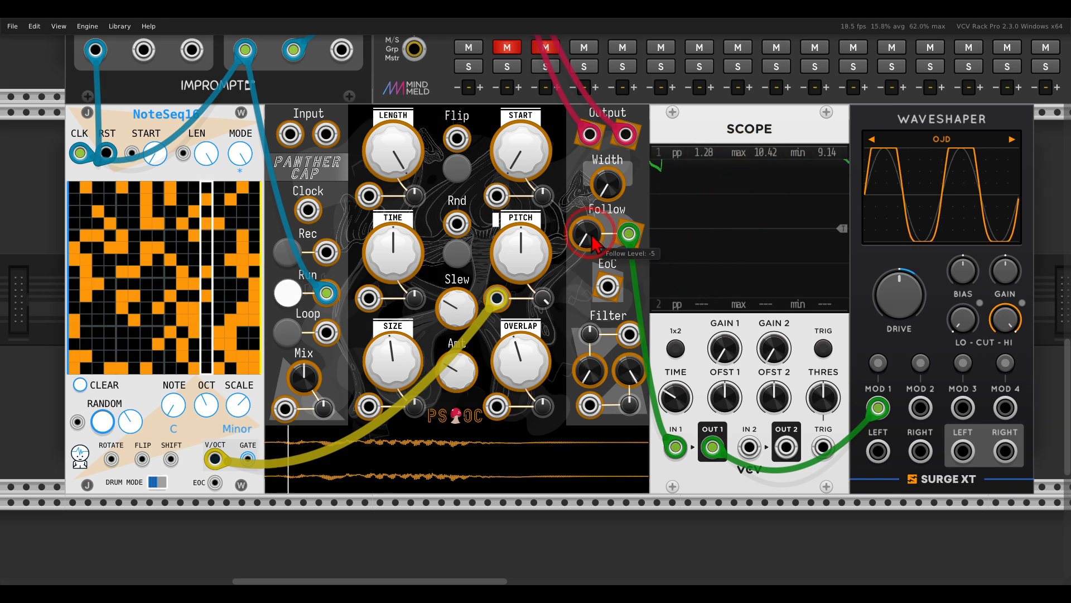
pyautogui.moveTo(592, 244)
pyautogui.mouseDown()
pyautogui.moveTo(558, 133)
pyautogui.moveTo(562, 108)
pyautogui.mouseUp()
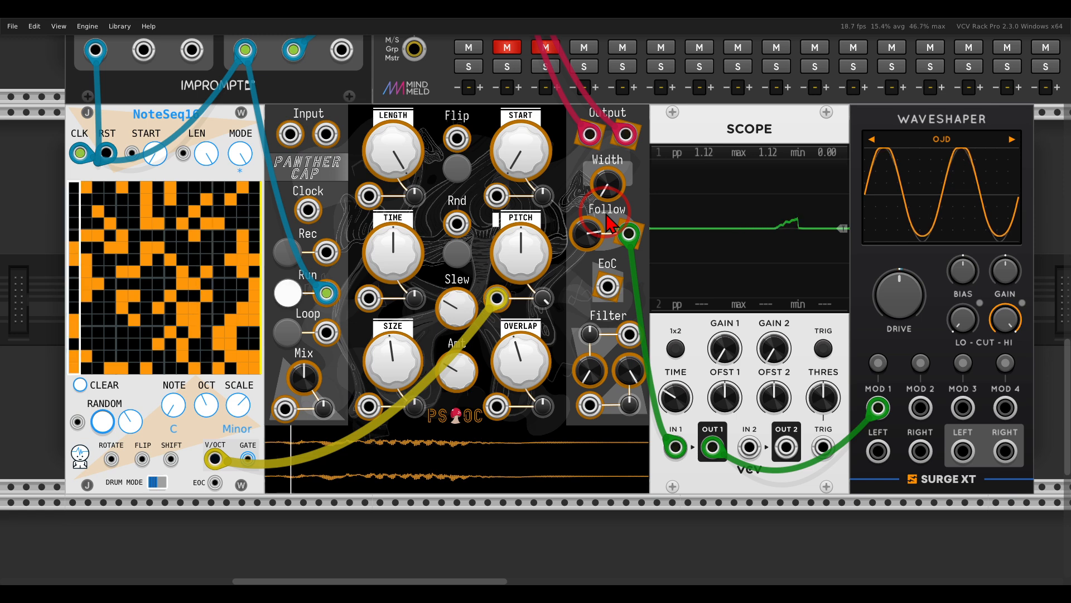
# Step: Set both the Follower Output and Audio Output options of Panther Cap to Polyphonic
pyautogui.rightClick(564, 150)
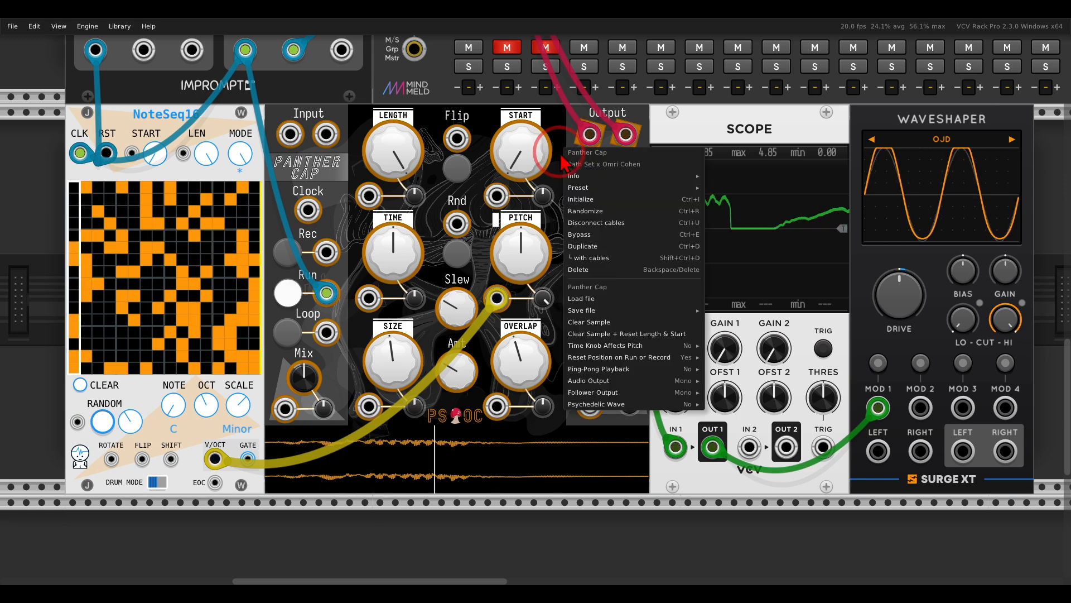
pyautogui.click(587, 381)
pyautogui.moveTo(591, 394)
pyautogui.click(723, 403)
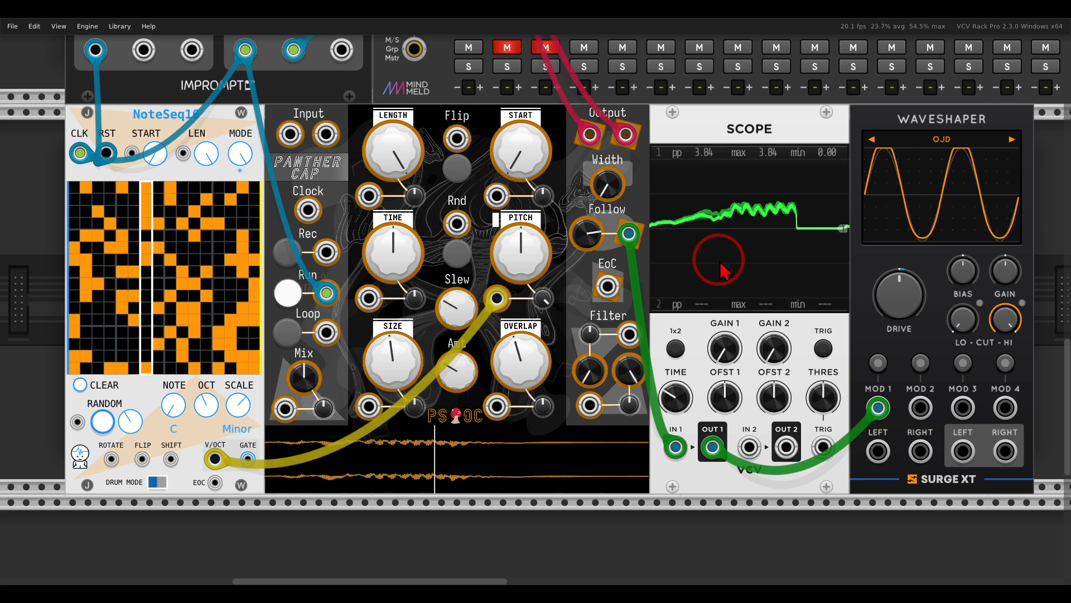
pyautogui.rightClick(565, 160)
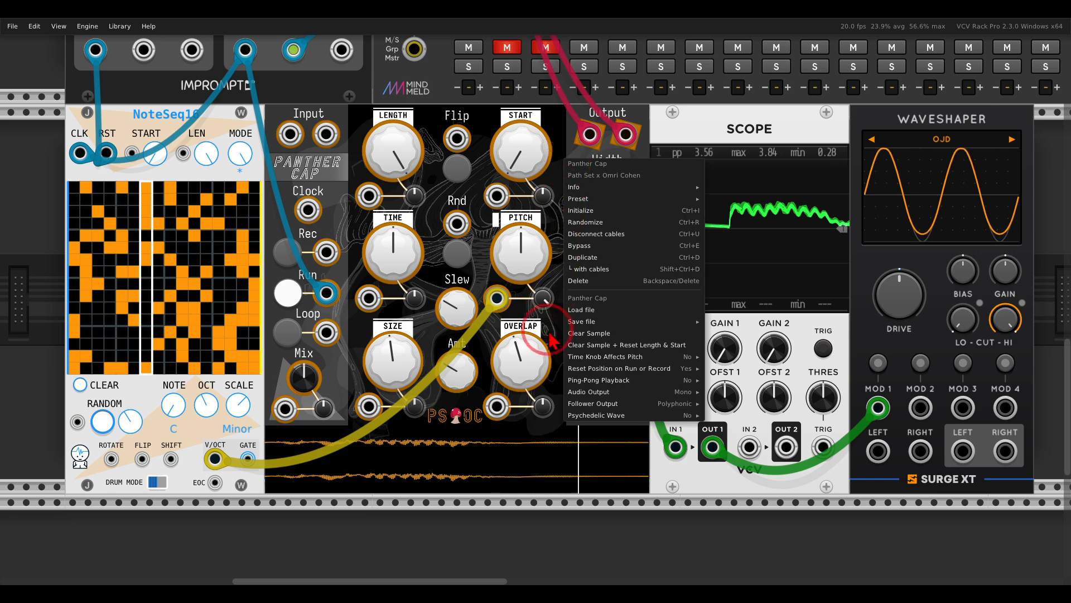
pyautogui.click(710, 375)
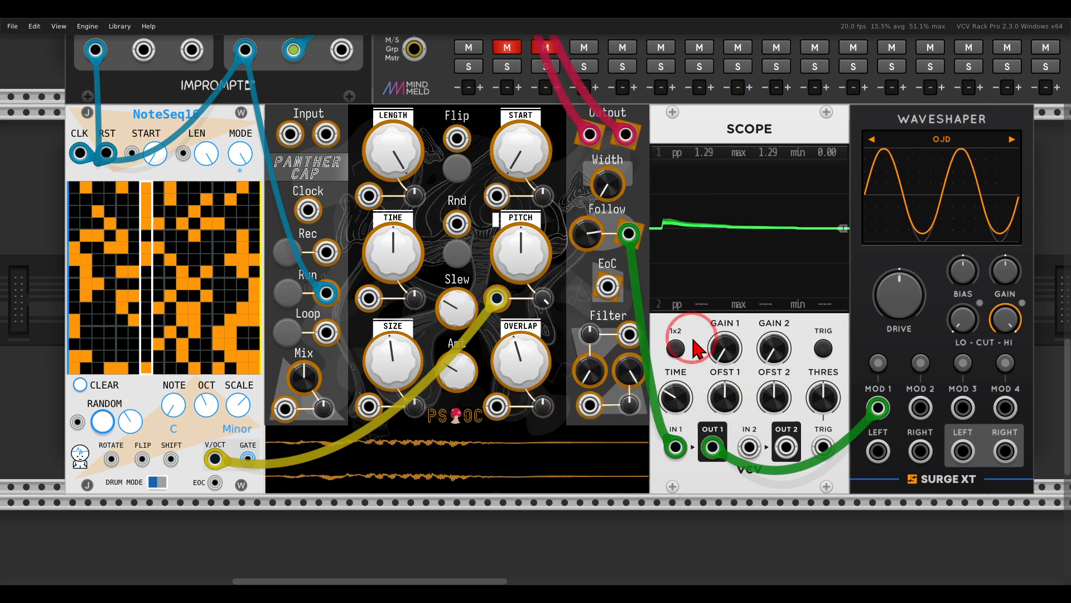
# Step: Route Panther Cap's left and right outputs through the Surge XT Waveshaper to the CELL mixer channel and readjust the Follow level
pyautogui.moveTo(626, 134); pyautogui.dragTo(590, 135)
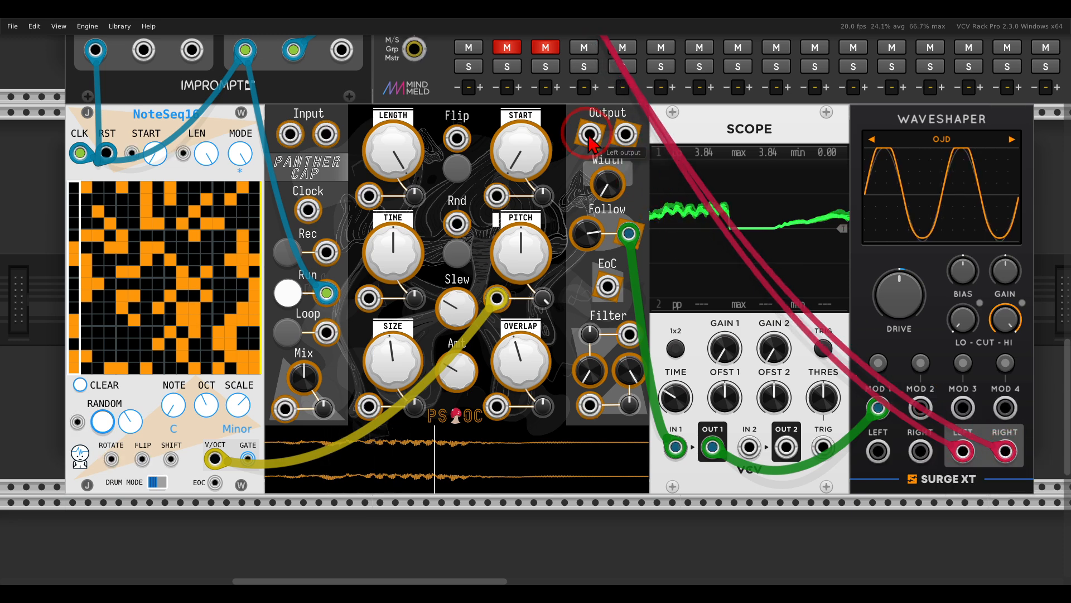
pyautogui.moveTo(962, 451); pyautogui.dragTo(877, 451)
pyautogui.moveTo(1005, 451); pyautogui.dragTo(920, 451)
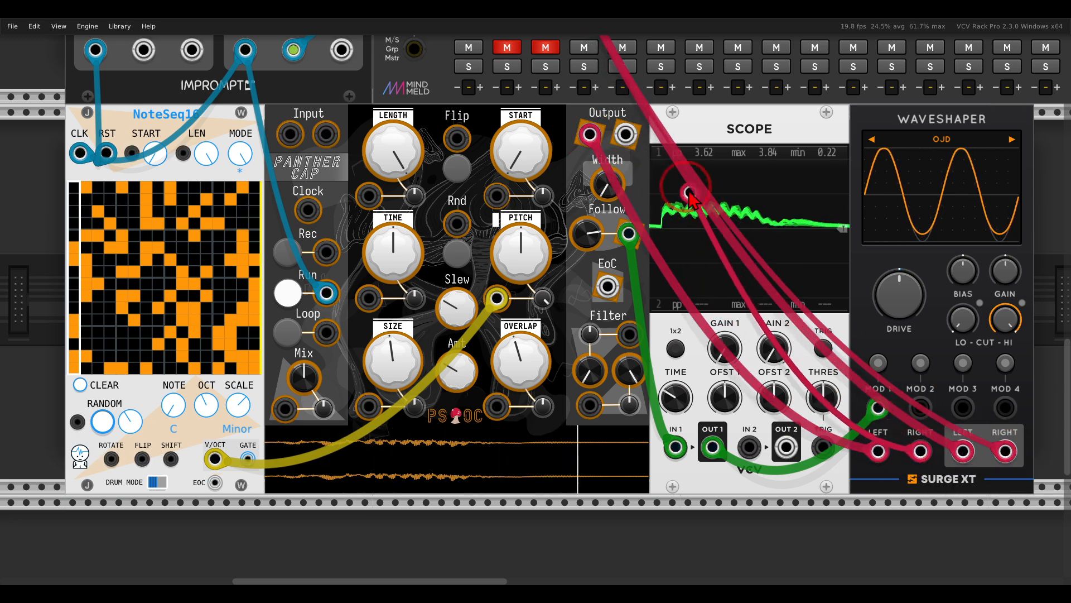
pyautogui.moveTo(696, 206); pyautogui.dragTo(625, 134)
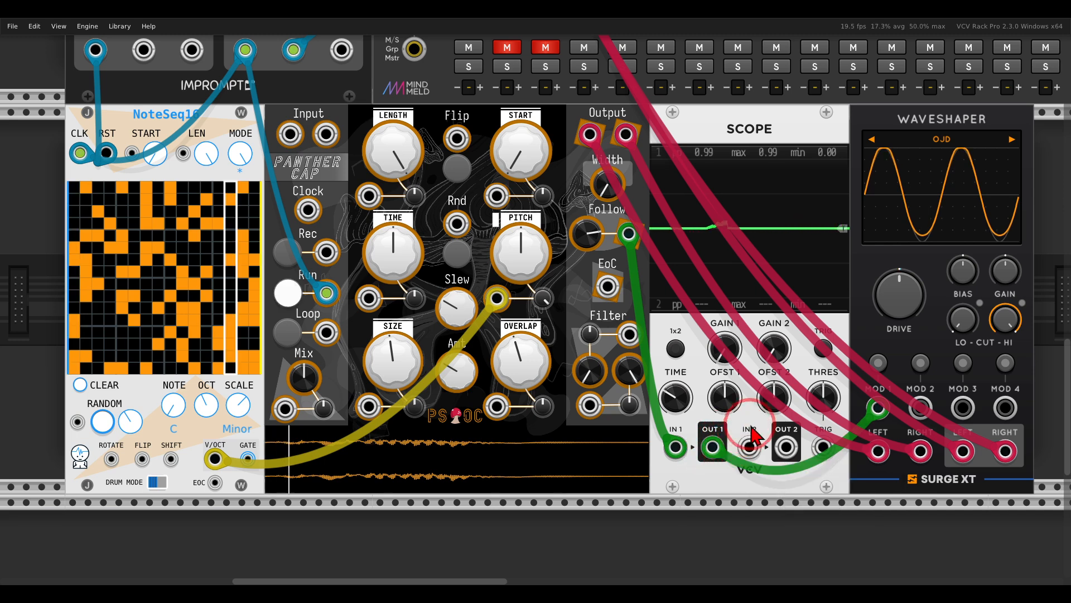
pyautogui.moveTo(583, 226)
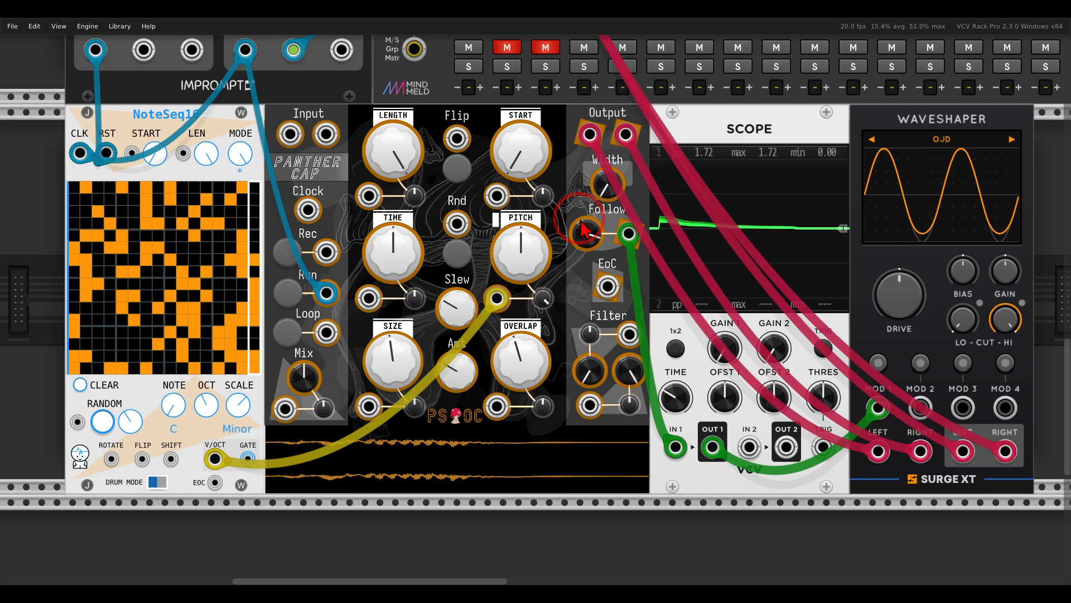
pyautogui.moveTo(582, 230); pyautogui.dragTo(580, 240)
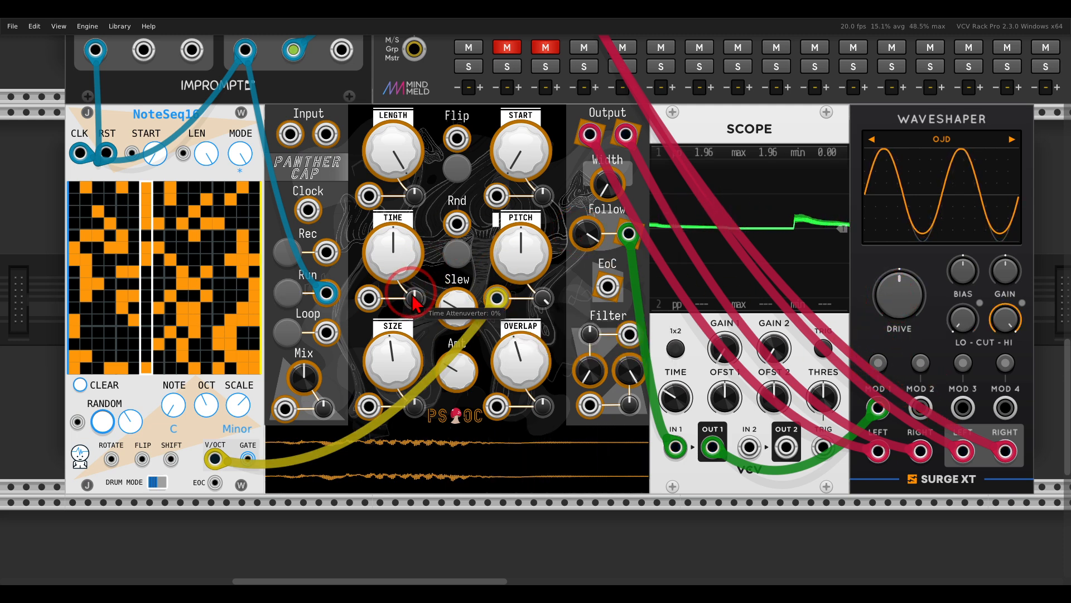
# Step: Set Panther Cap's Time Knob Affects Pitch option to Yes and turn the Time knob down
pyautogui.rightClick(435, 130)
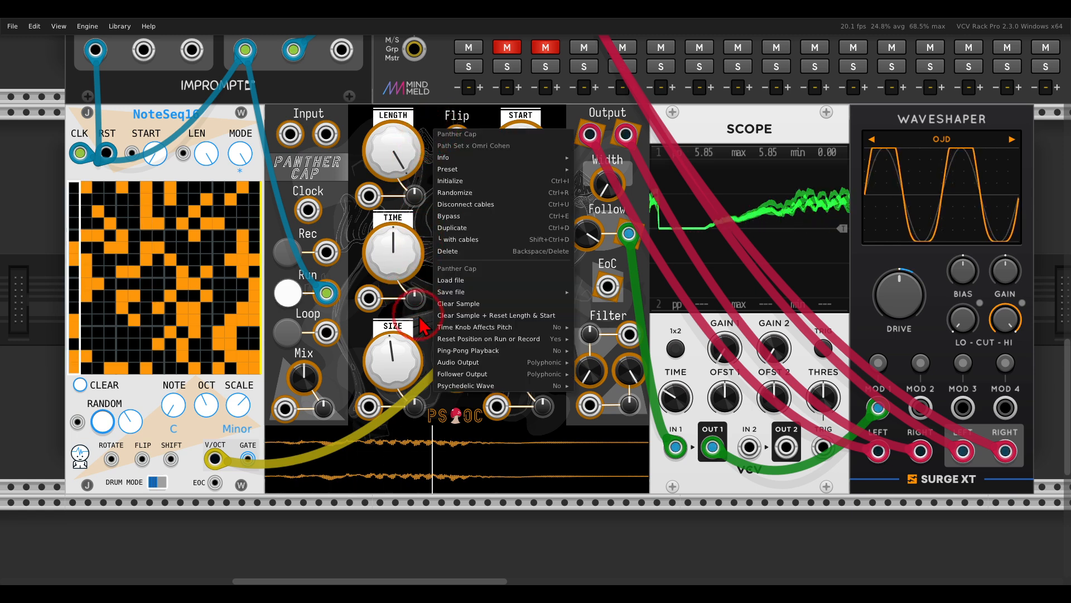
pyautogui.moveTo(464, 329)
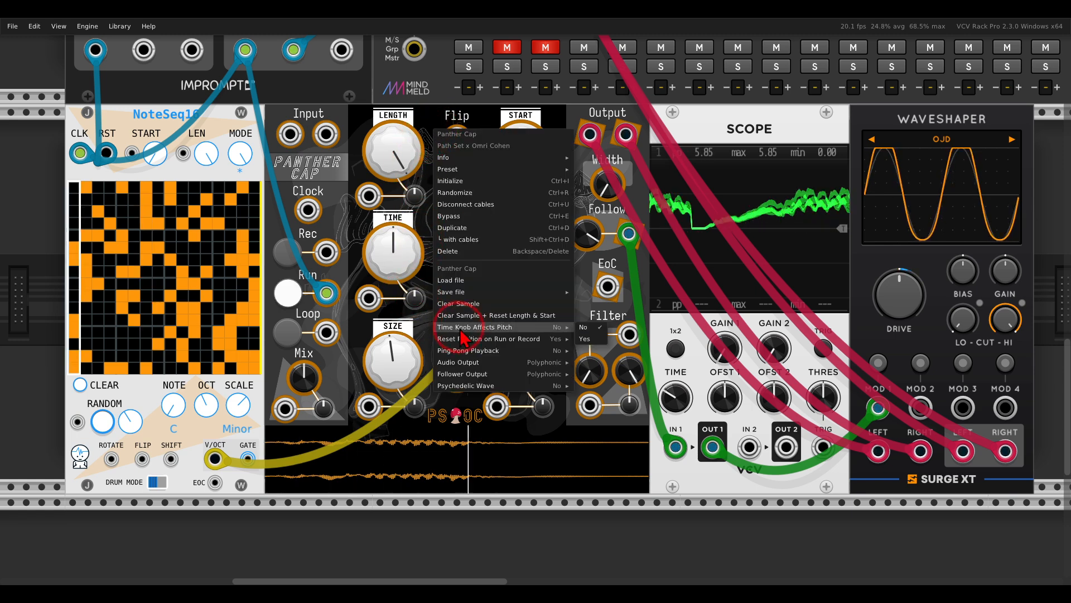
pyautogui.click(586, 340)
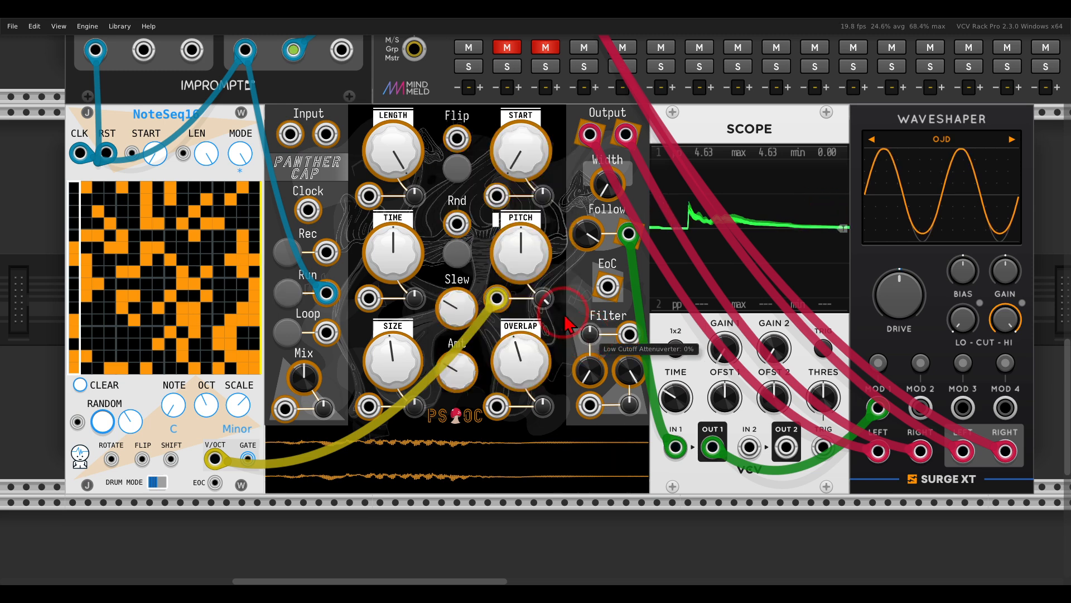
pyautogui.click(400, 252)
pyautogui.click(419, 277)
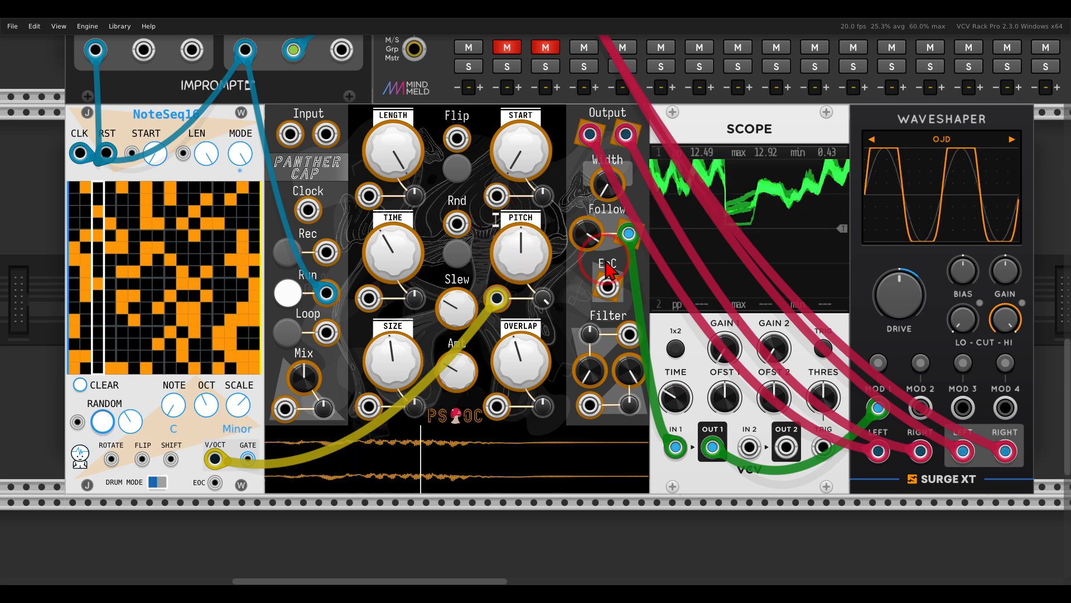
# Step: Raise Panther Cap's Pitch knob and reduce the Follow level to soften the waveshaper modulation
pyautogui.moveTo(592, 241); pyautogui.dragTo(592, 233)
pyautogui.moveTo(517, 261); pyautogui.dragTo(506, 235)
pyautogui.moveTo(587, 246); pyautogui.dragTo(586, 249)
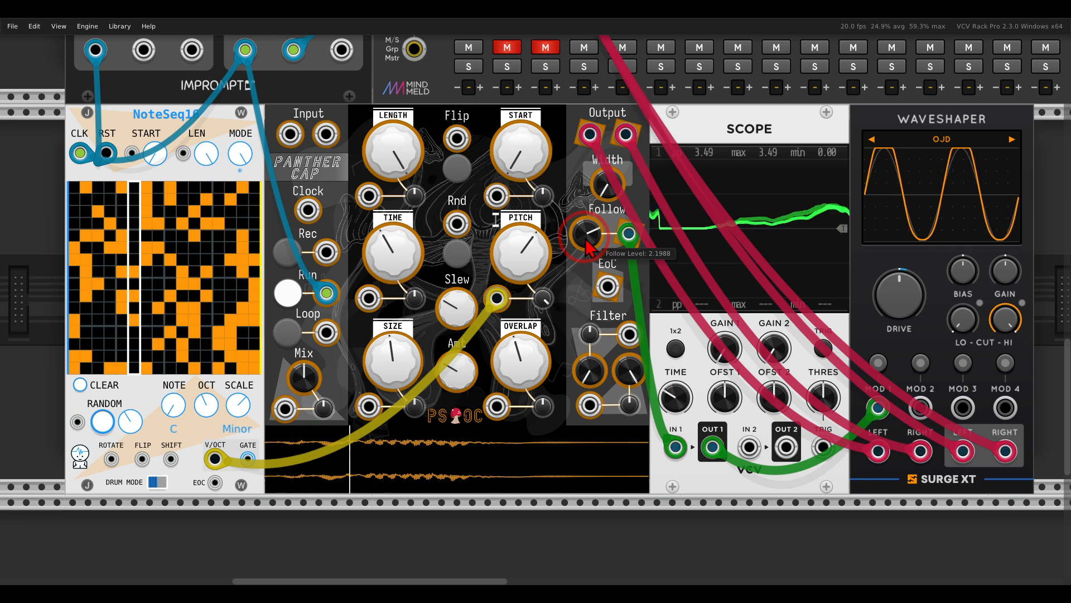
pyautogui.moveTo(584, 235); pyautogui.dragTo(583, 241)
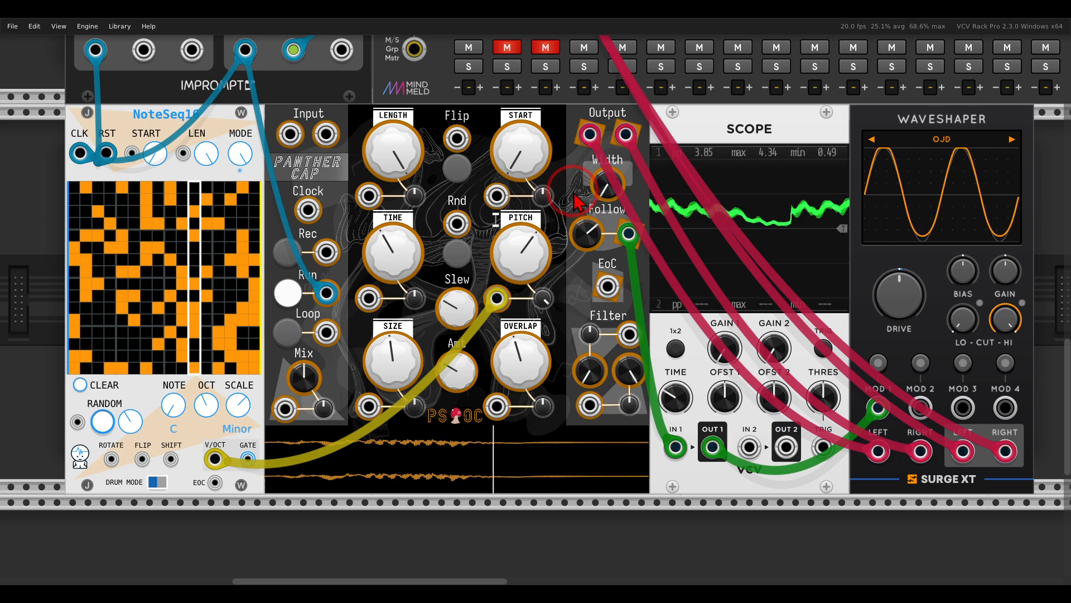
# Step: Unmute the mixer's NOIS channel and look over the first Panther Cap with its sample-and-hold modulation
pyautogui.scroll(-4, 581, 211)
pyautogui.scroll(4, 517, 218)
pyautogui.scroll(3, 518, 217)
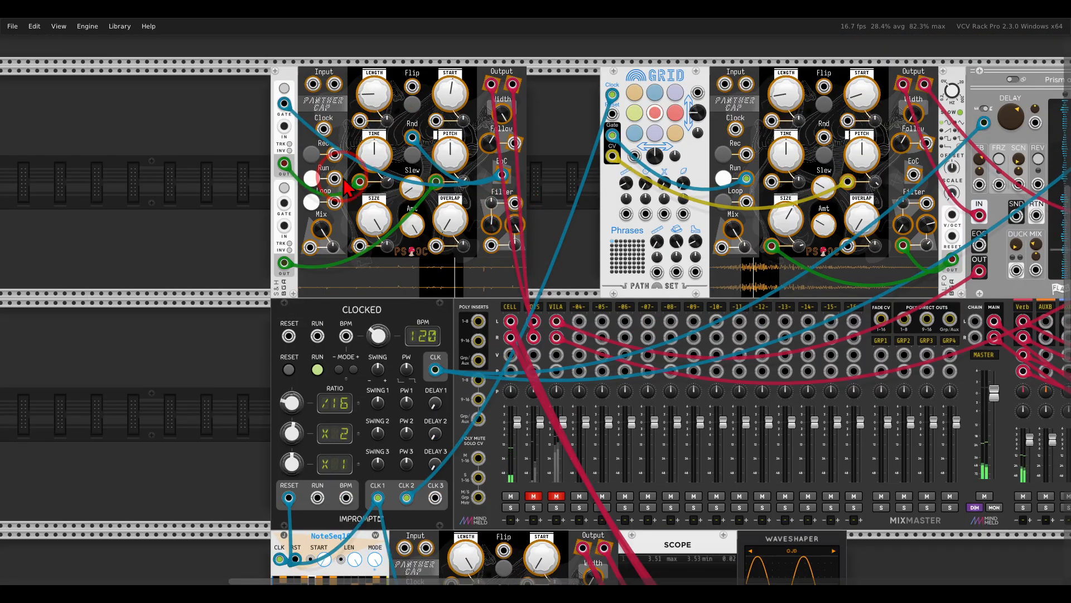
pyautogui.scroll(1, 357, 168)
pyautogui.scroll(2, 358, 167)
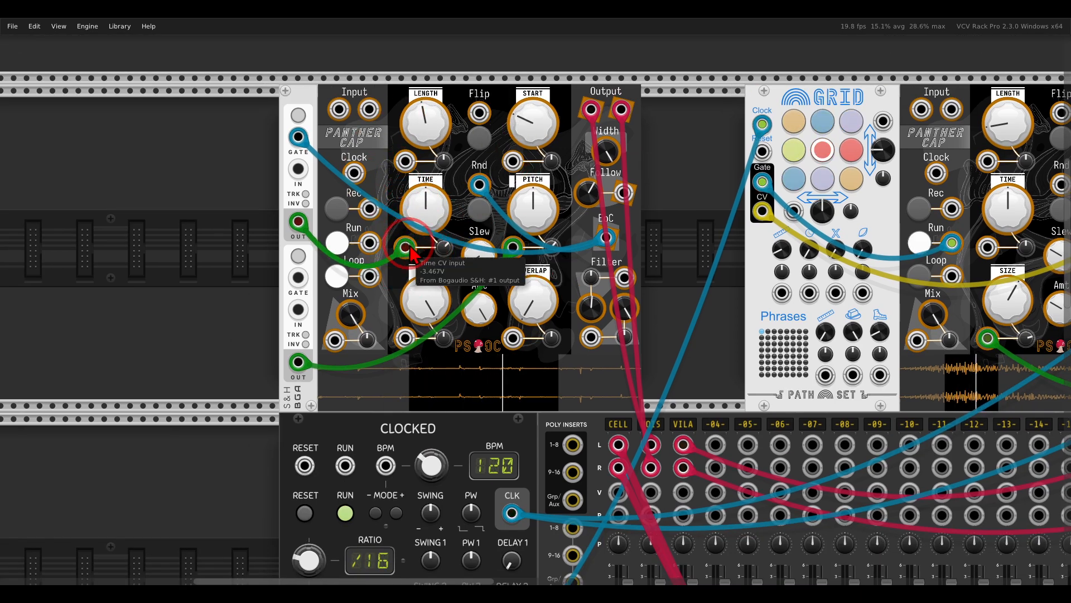
pyautogui.scroll(-5, 632, 419)
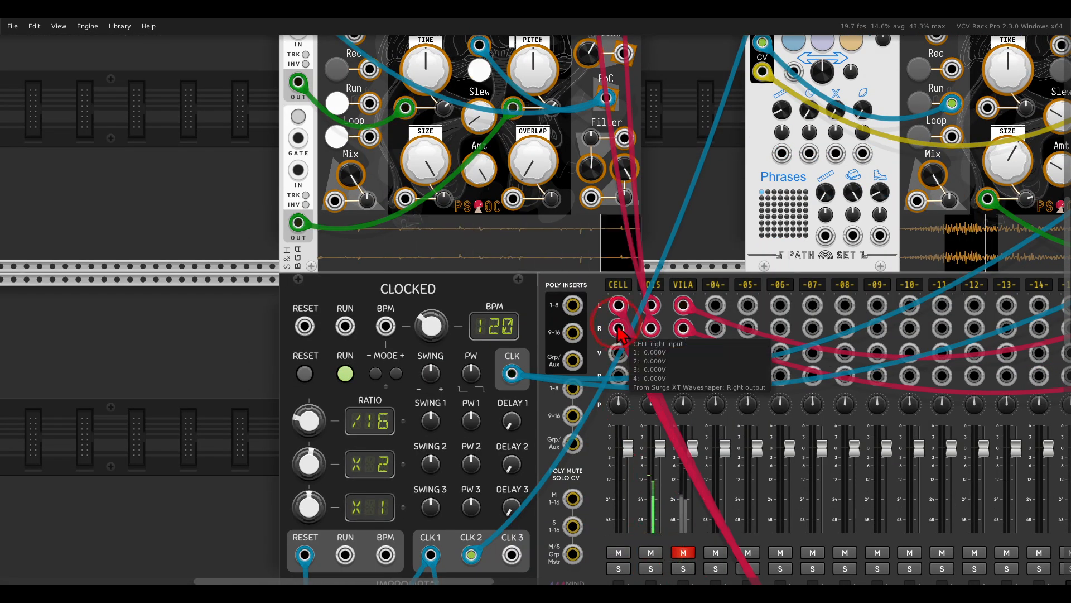
pyautogui.scroll(6, 614, 324)
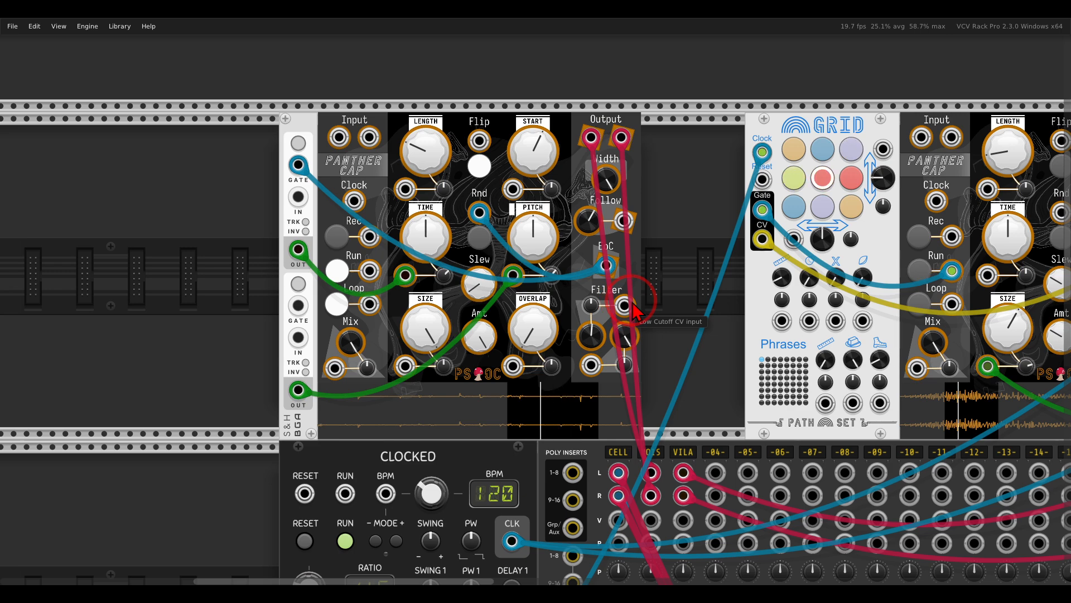
# Step: Unmute the mixer's VILA channel to bring in the GRID-controlled Panther Cap and view the whole patch
pyautogui.moveTo(687, 315); pyautogui.dragTo(191, 280)
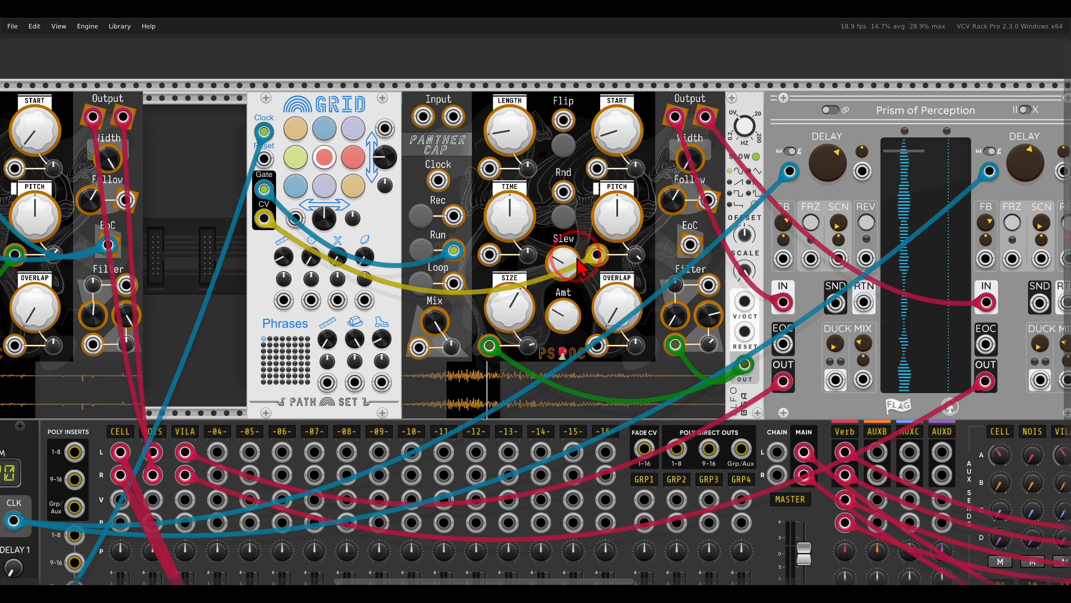
pyautogui.scroll(-5, 530, 276)
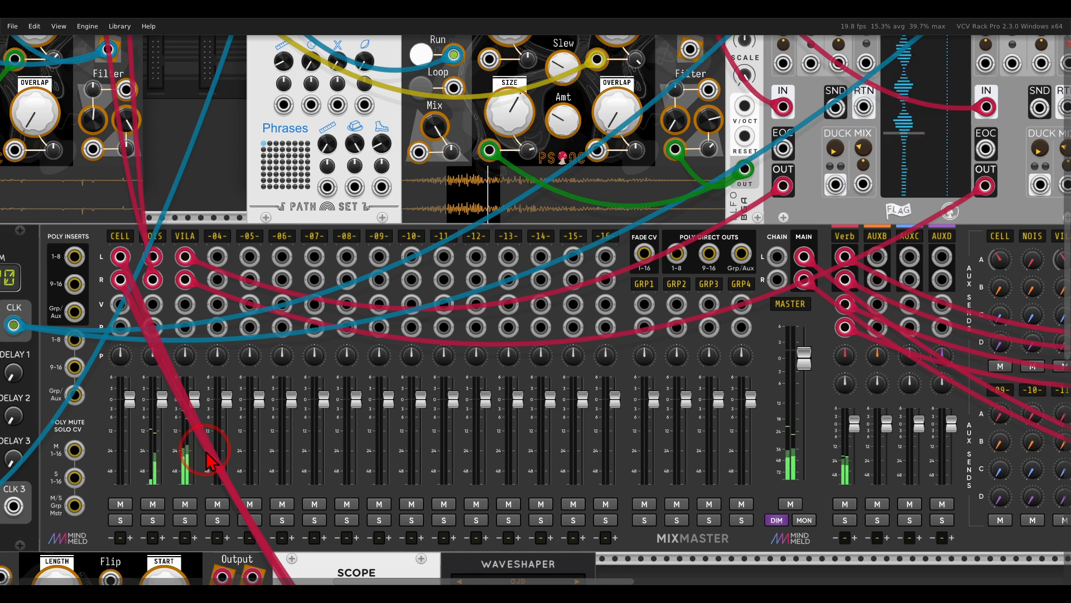
pyautogui.scroll(-3, 382, 442)
pyautogui.scroll(-3, 563, 371)
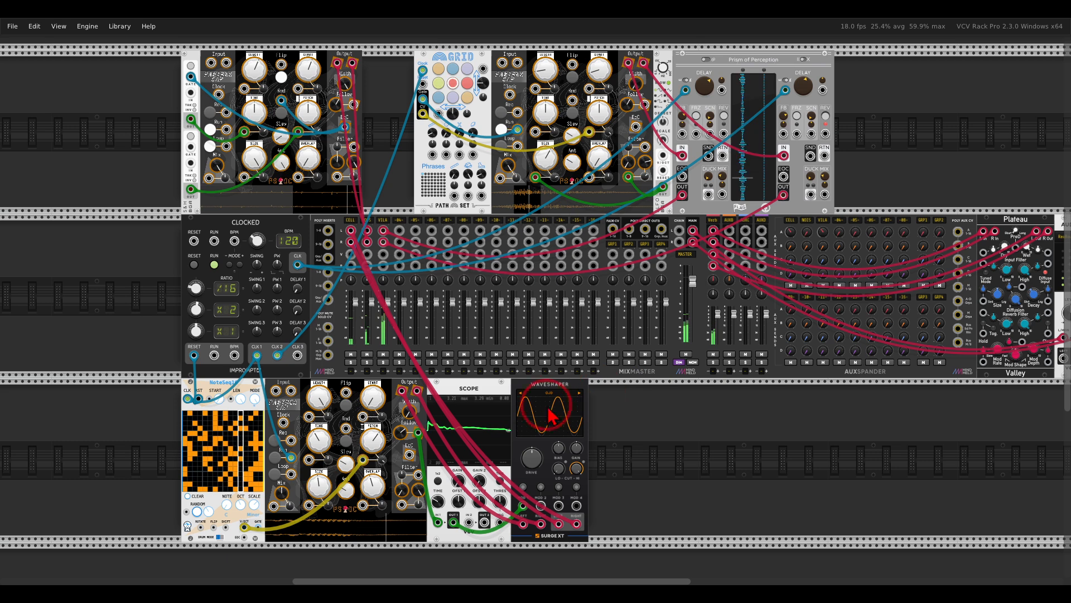
# Step: Lower the Pitch of the Panther Cap sequenced by NoteSeq16 while the full mix plays
pyautogui.moveTo(372, 442)
pyautogui.moveTo(373, 442); pyautogui.dragTo(375, 453)
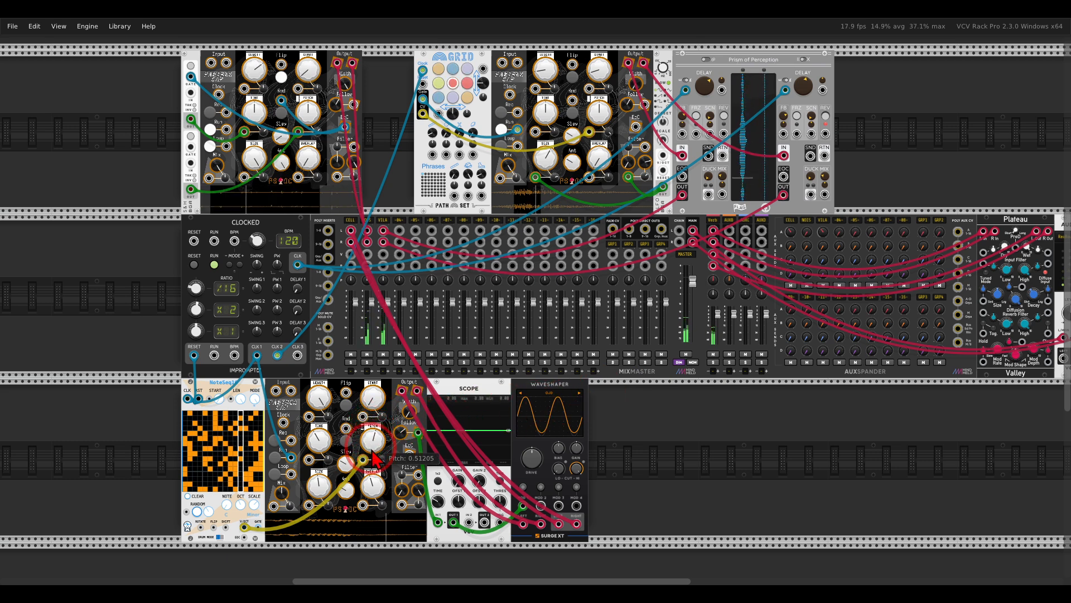
pyautogui.scroll(1, 647, 446)
pyautogui.hscroll(1, 647, 446)
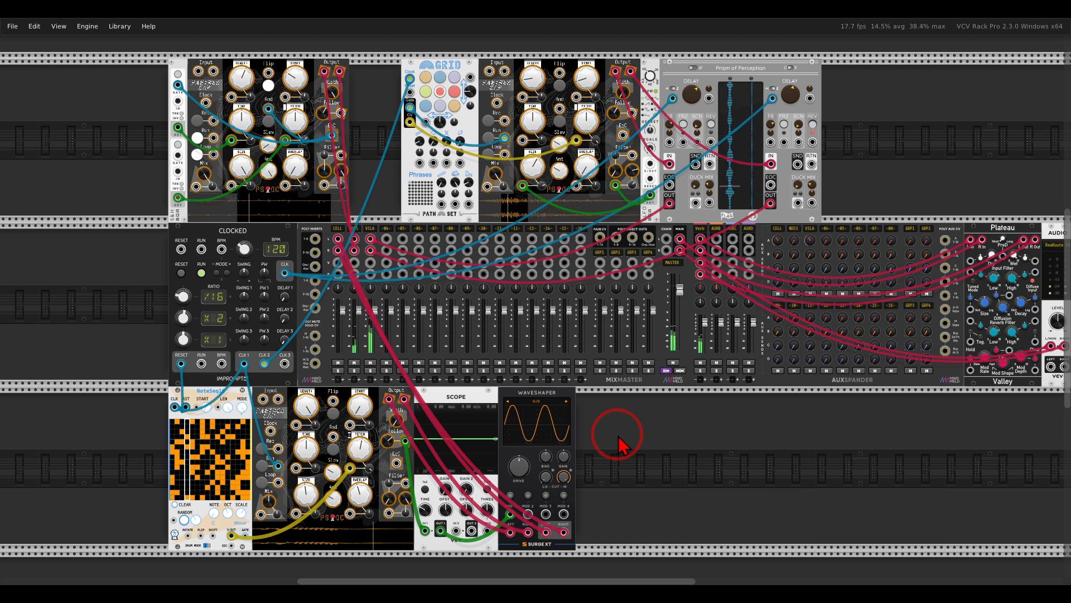
pyautogui.moveTo(361, 461); pyautogui.dragTo(357, 483)
pyautogui.click(654, 463)
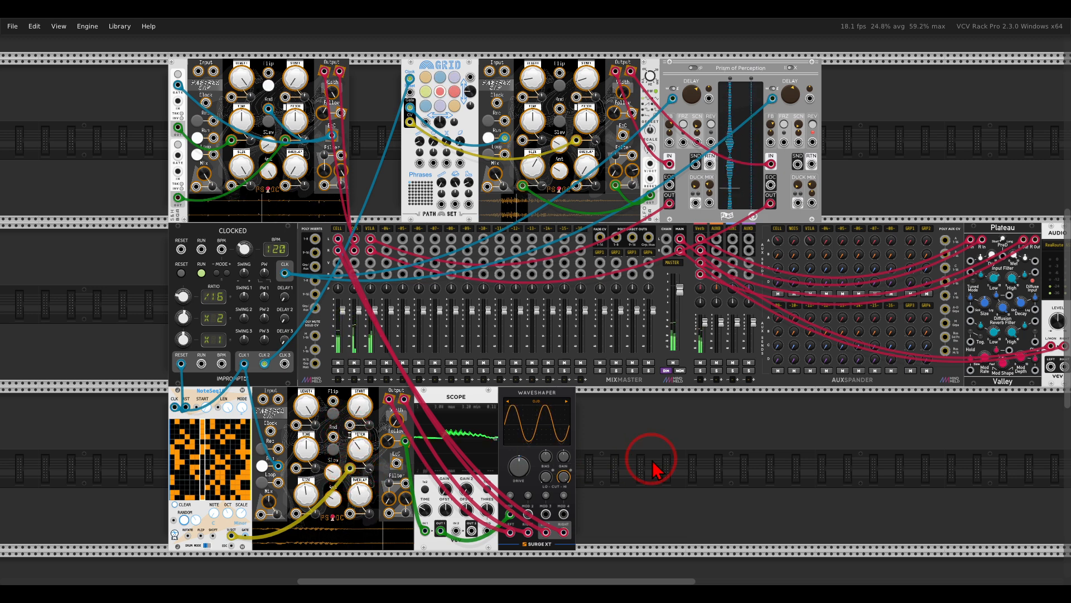